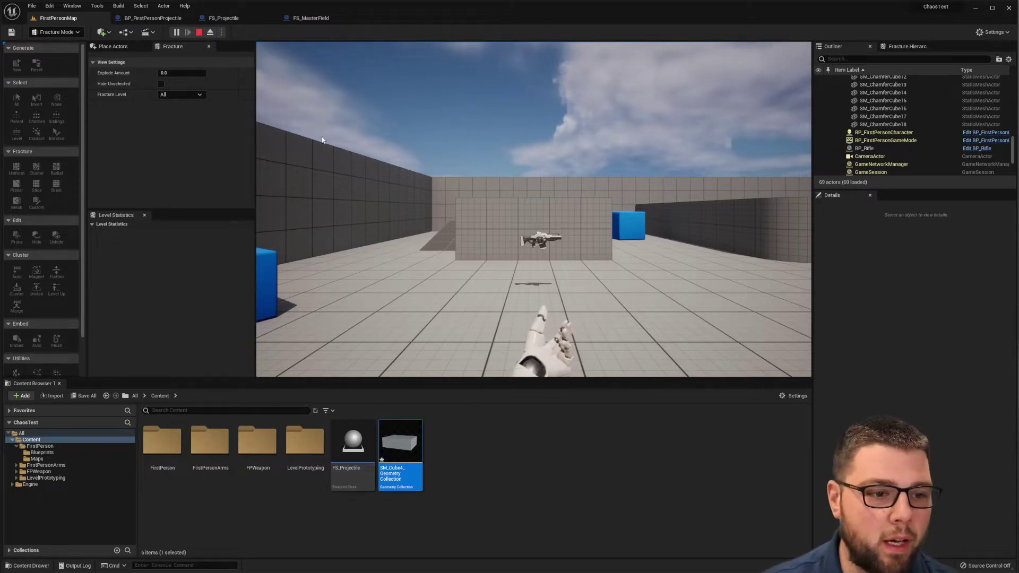
Walk through the running level, pick up the rifle and approach the grey wall
{"action": "left_click", "coordinate": [534, 210]}
{"action": "key", "text": "w"}
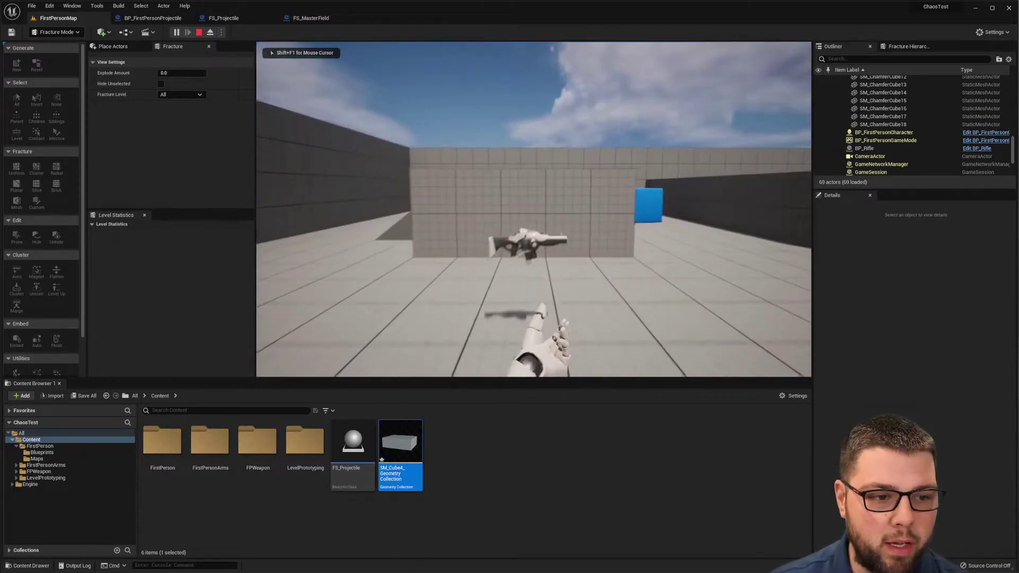
{"action": "key", "text": "d"}
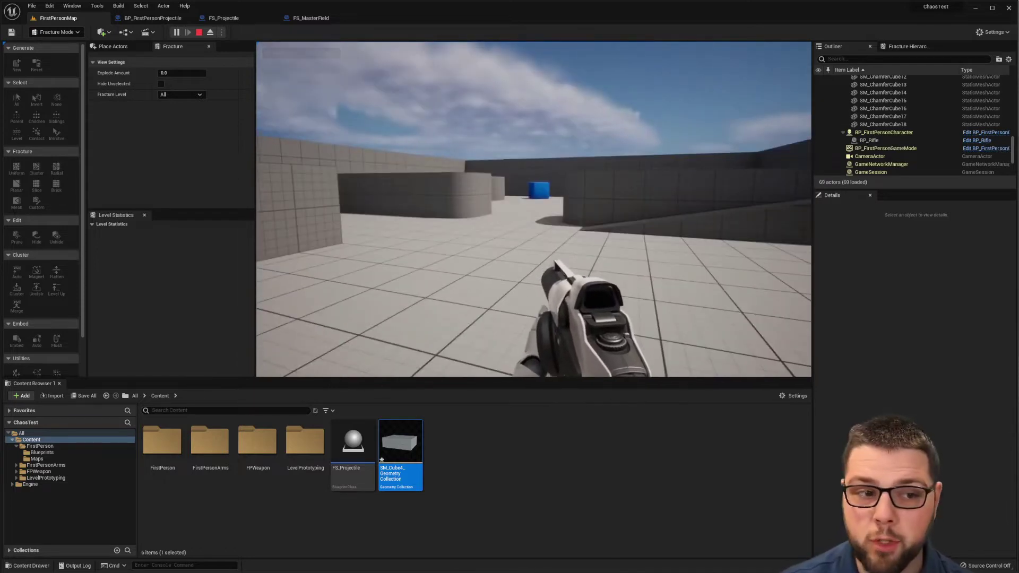
{"action": "key", "text": "a"}
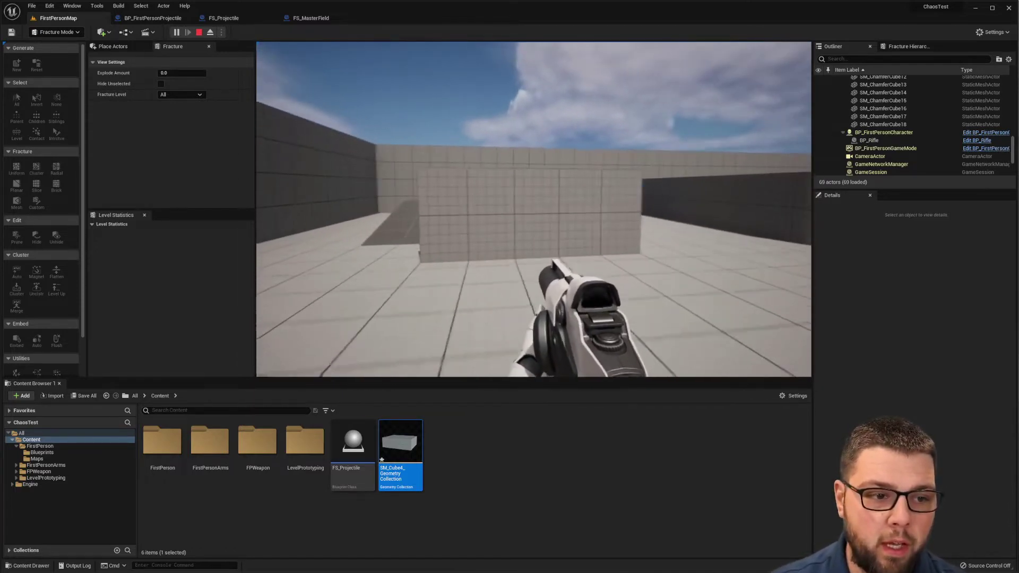
{"action": "key", "text": "w"}
{"action": "key", "text": "a"}
{"action": "key", "text": "d"}
{"action": "key", "text": "s"}
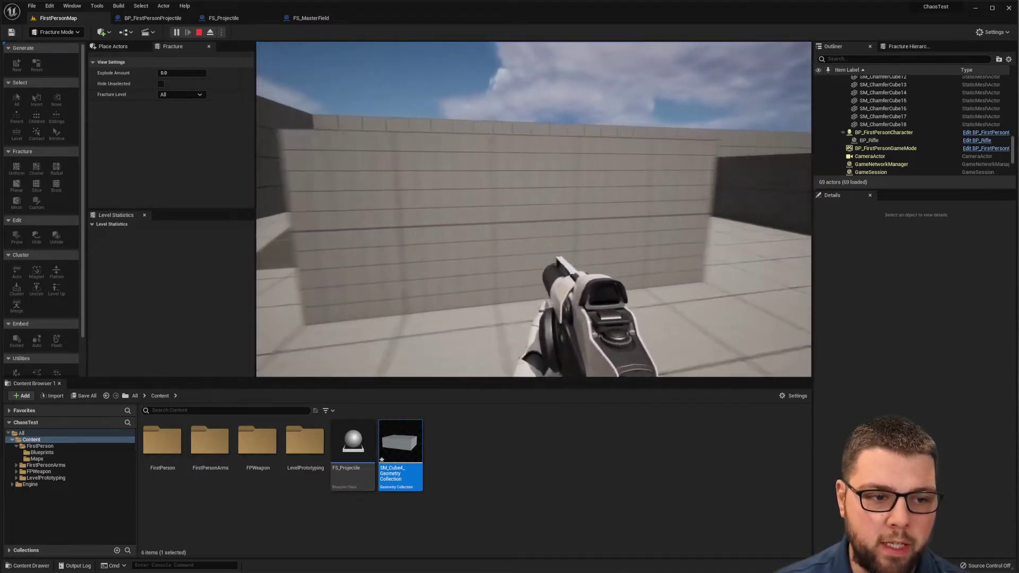
Test the wall's destruction by shooting it repeatedly from several positions, and end the play session
{"action": "left_click", "coordinate": [534, 210]}
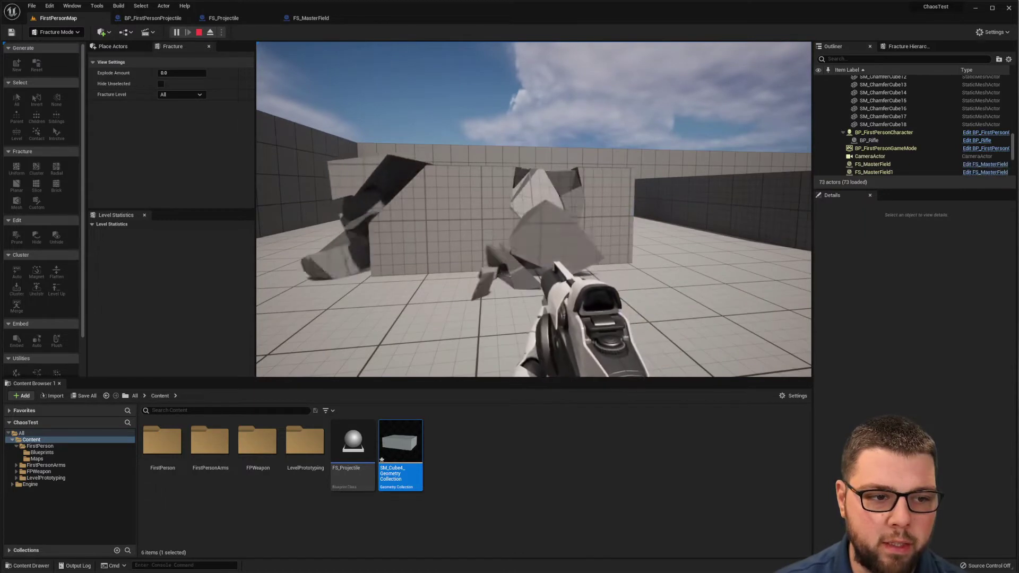
{"action": "key", "text": "a"}
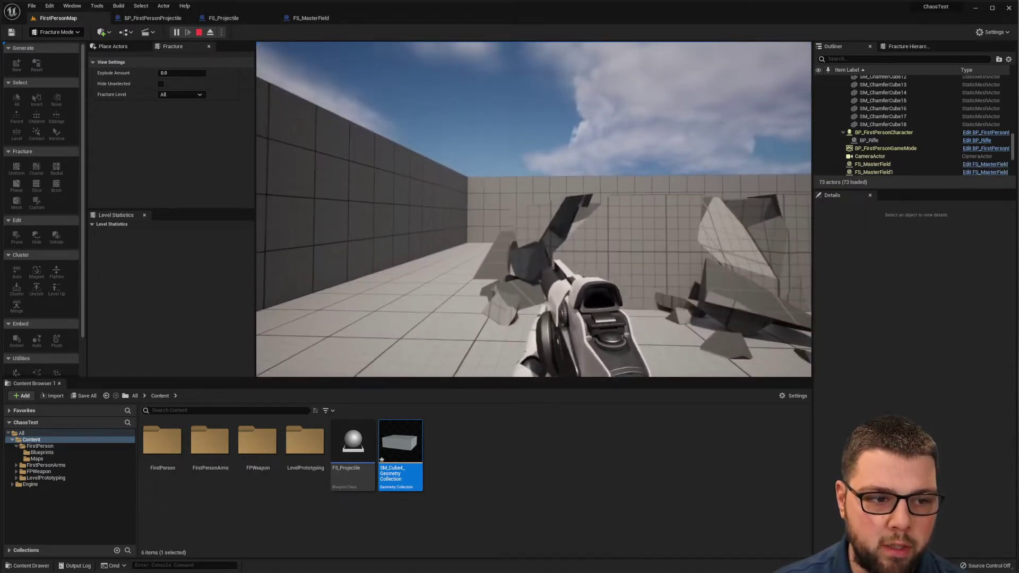
{"action": "left_click", "coordinate": [534, 209]}
{"action": "left_click", "coordinate": [534, 210]}
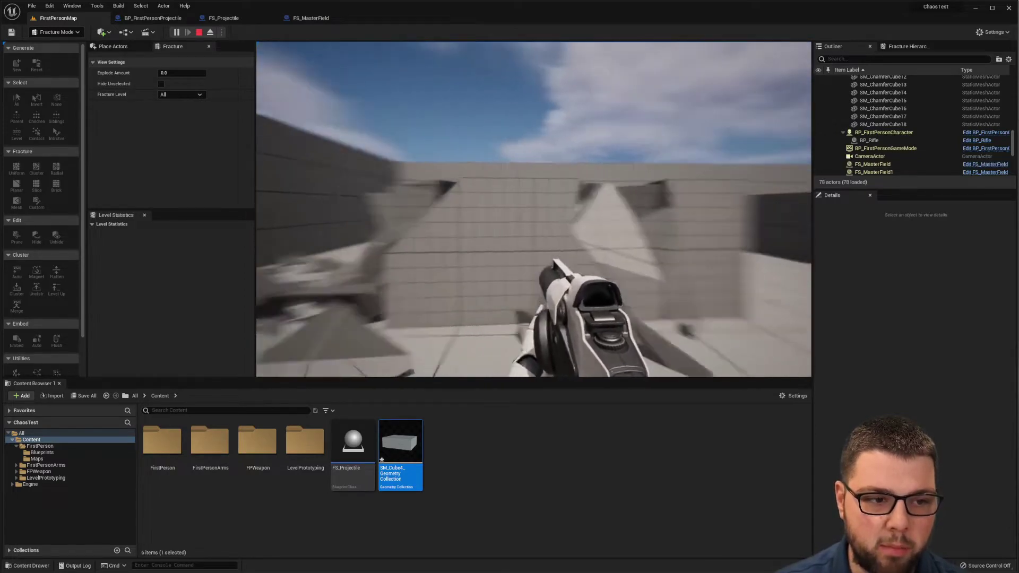
{"action": "left_click", "coordinate": [533, 209]}
{"action": "left_click", "coordinate": [533, 210]}
{"action": "left_click", "coordinate": [533, 210]}
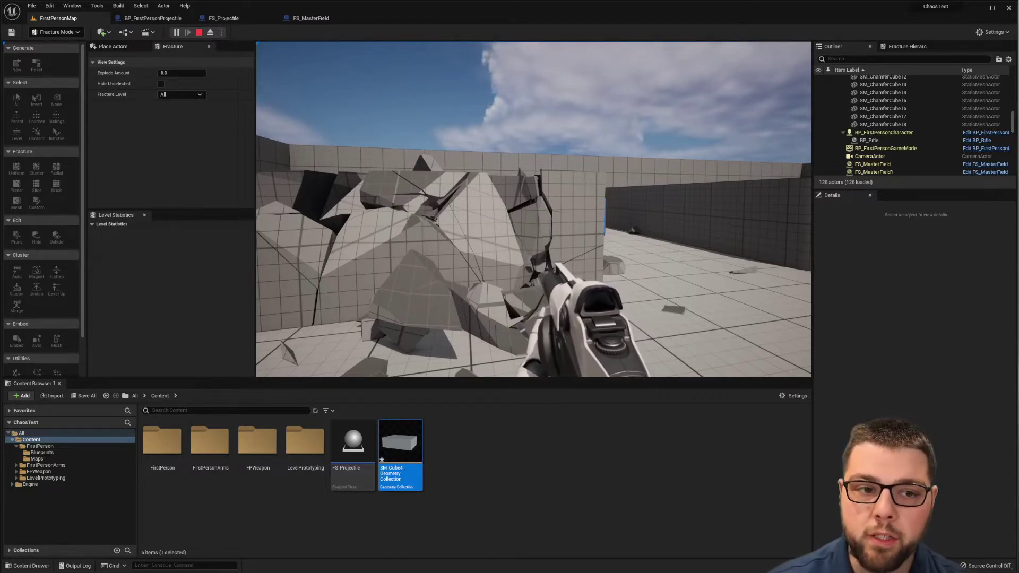
{"action": "key", "text": "d"}
{"action": "left_click", "coordinate": [534, 210]}
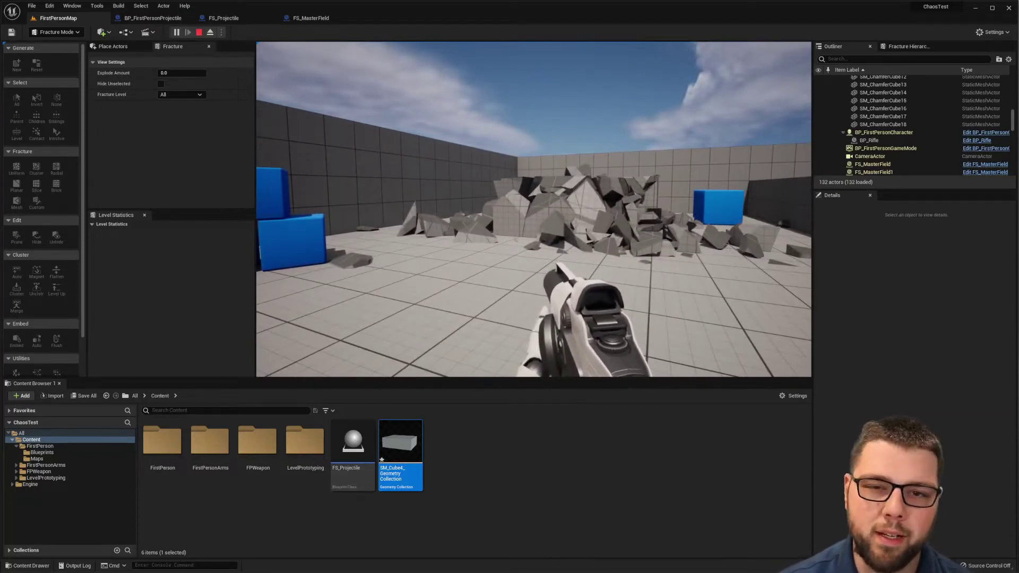
{"action": "key", "text": "Escape"}
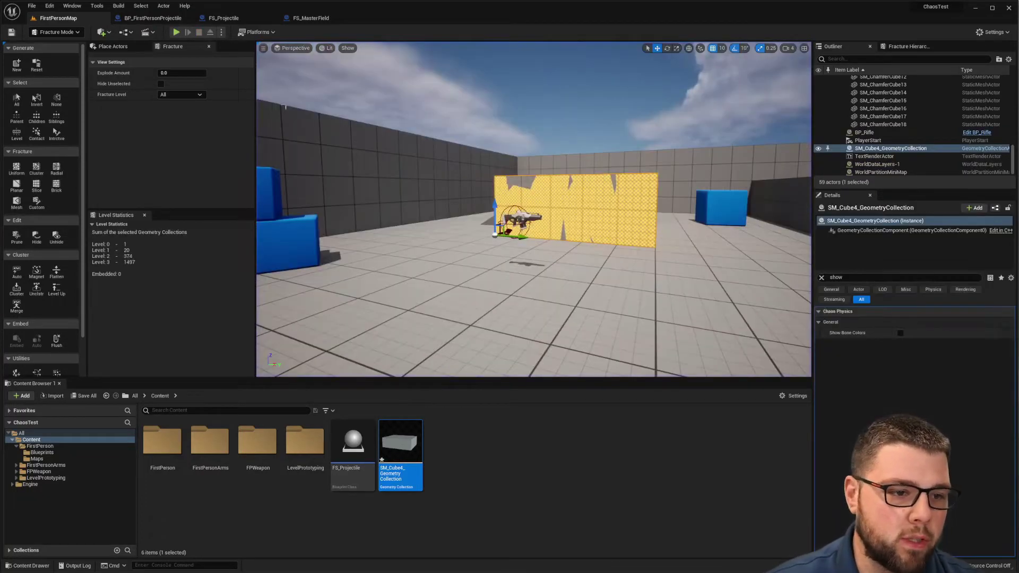
Create a new Blueprint project named ChaosTut from the First Person games template
{"action": "left_click", "coordinate": [32, 6]}
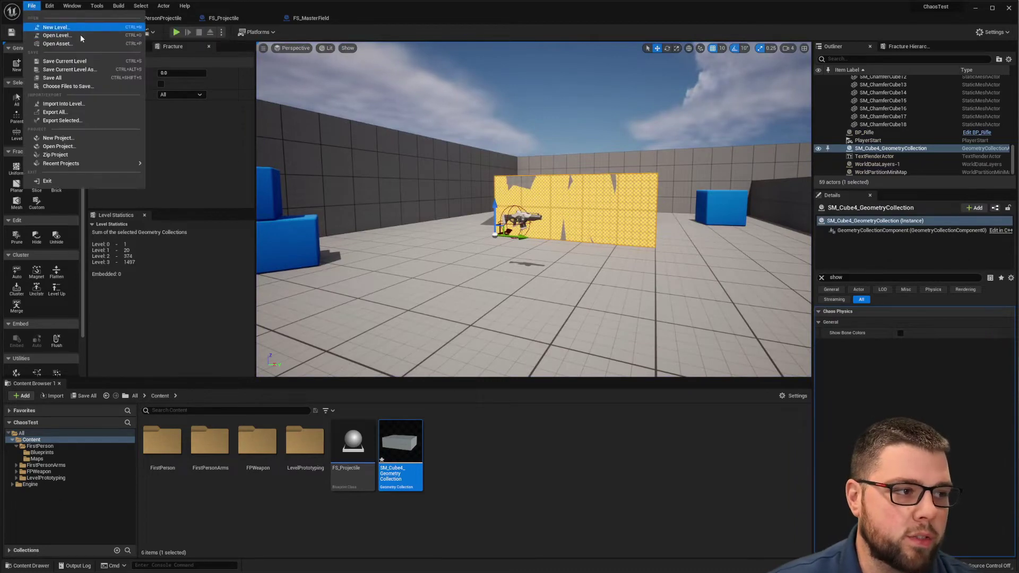
{"action": "left_click", "coordinate": [84, 138]}
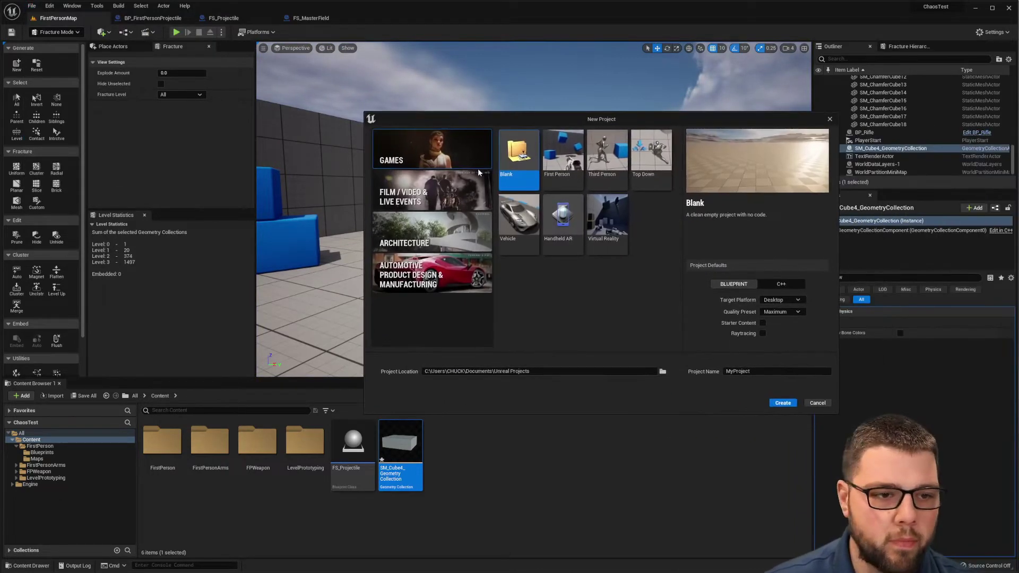
{"action": "left_click", "coordinate": [570, 162]}
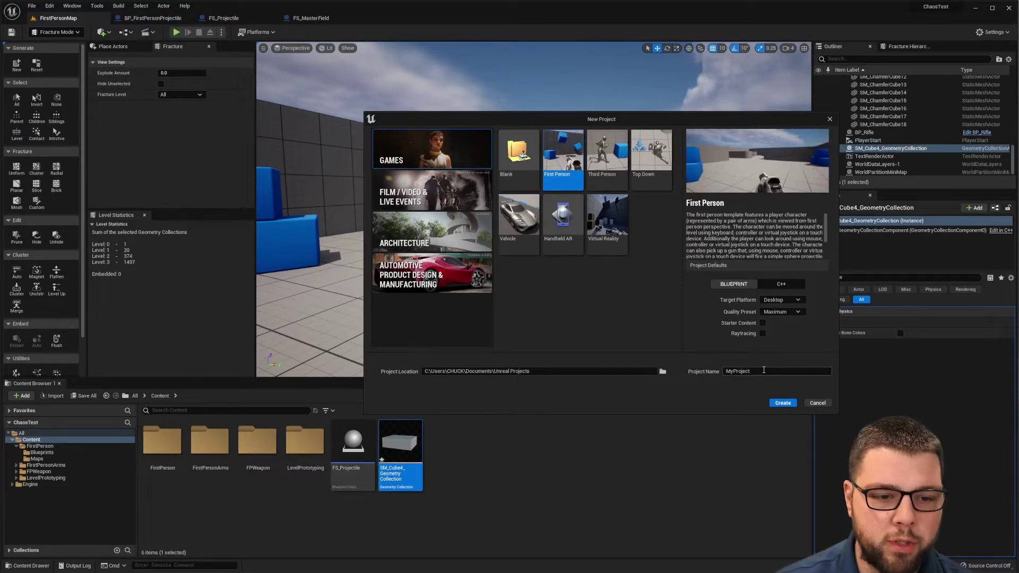
{"action": "left_click_drag", "start_coordinate": [755, 372], "coordinate": [666, 370]}
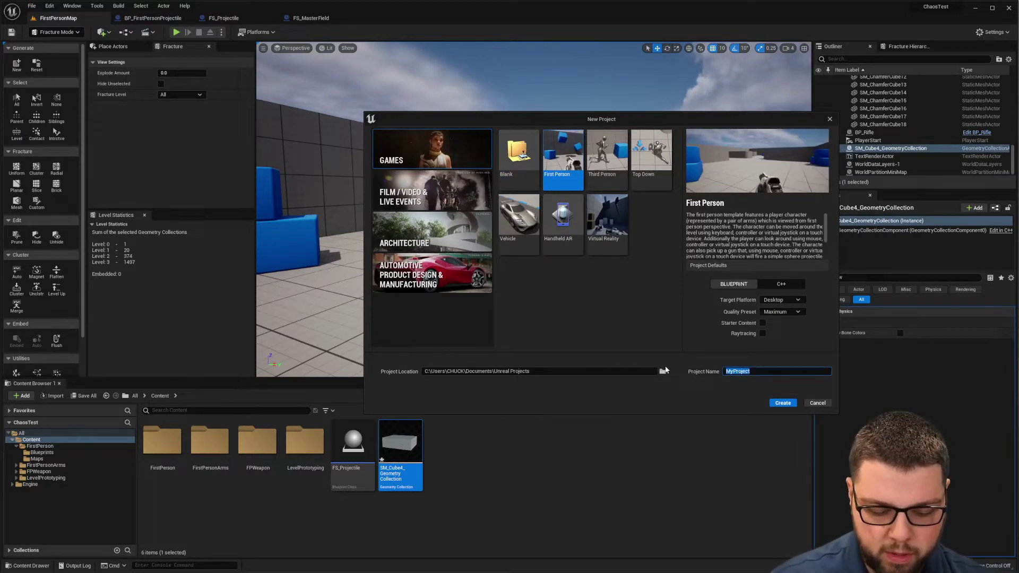
{"action": "type", "text": "C"}
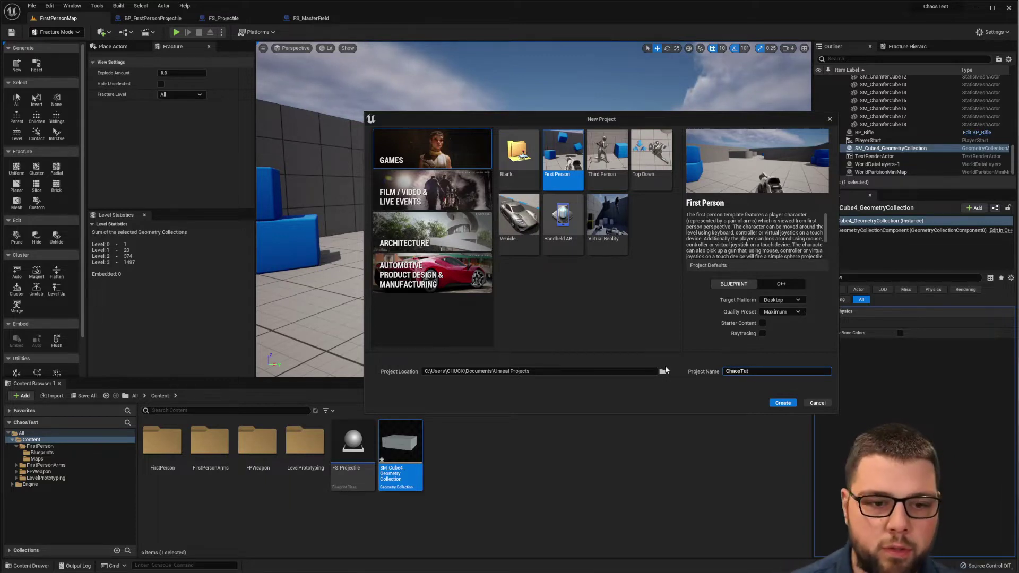
{"action": "type", "text": "haosTut"}
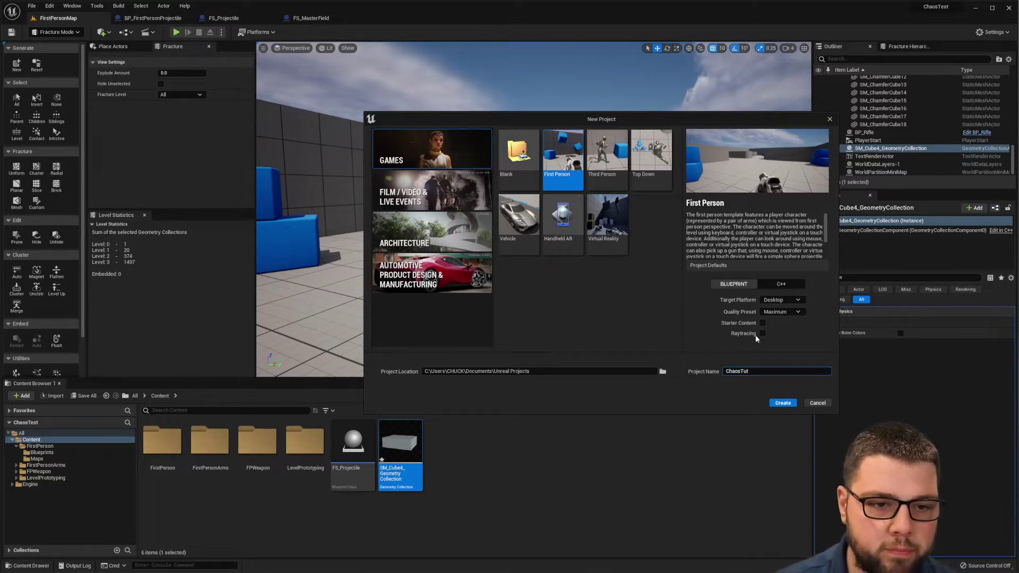
{"action": "left_click", "coordinate": [783, 403]}
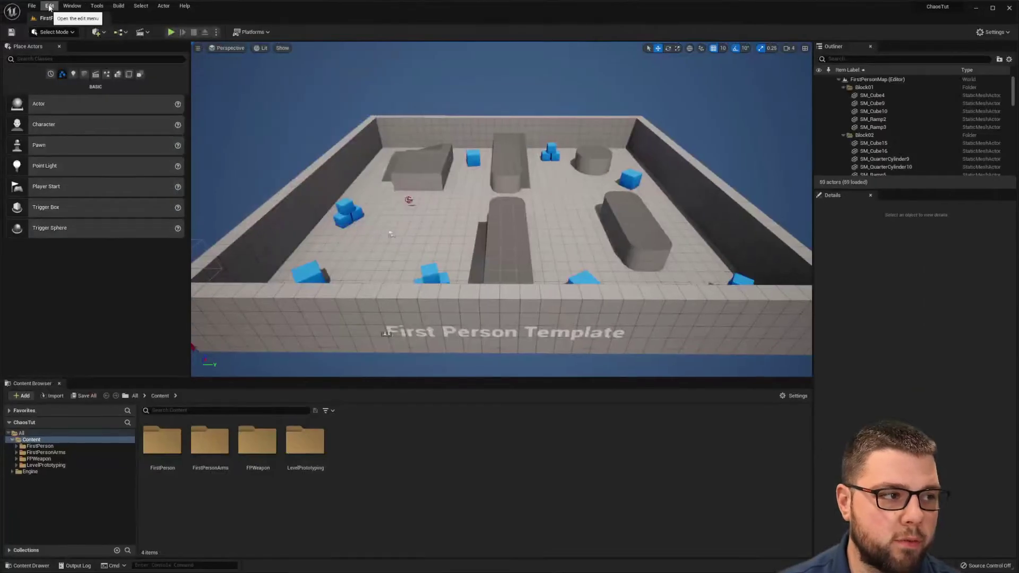
Search the plugins for "chaos" and check which Chaos plugins are enabled
{"action": "left_click", "coordinate": [49, 6]}
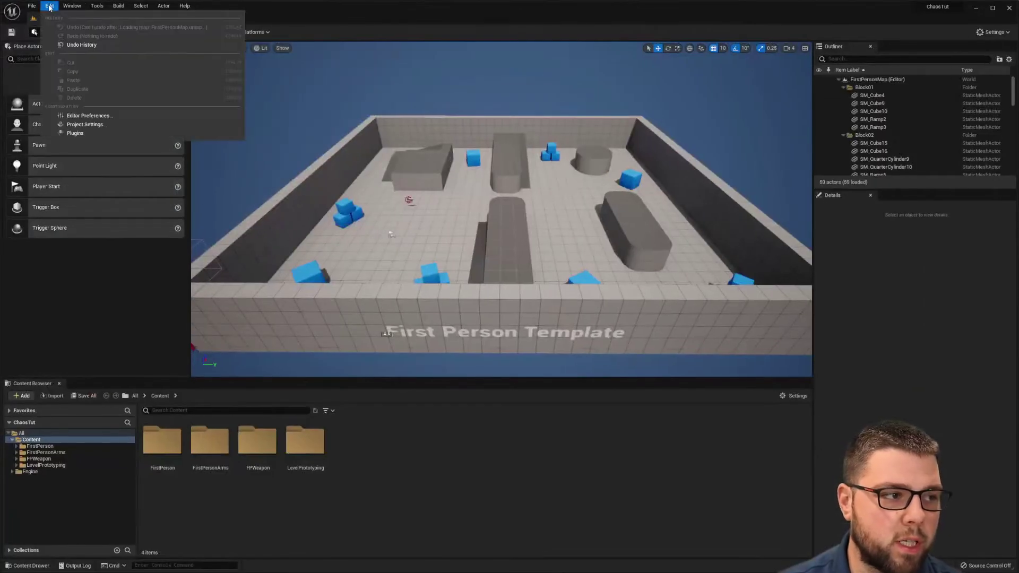
{"action": "left_click", "coordinate": [75, 134]}
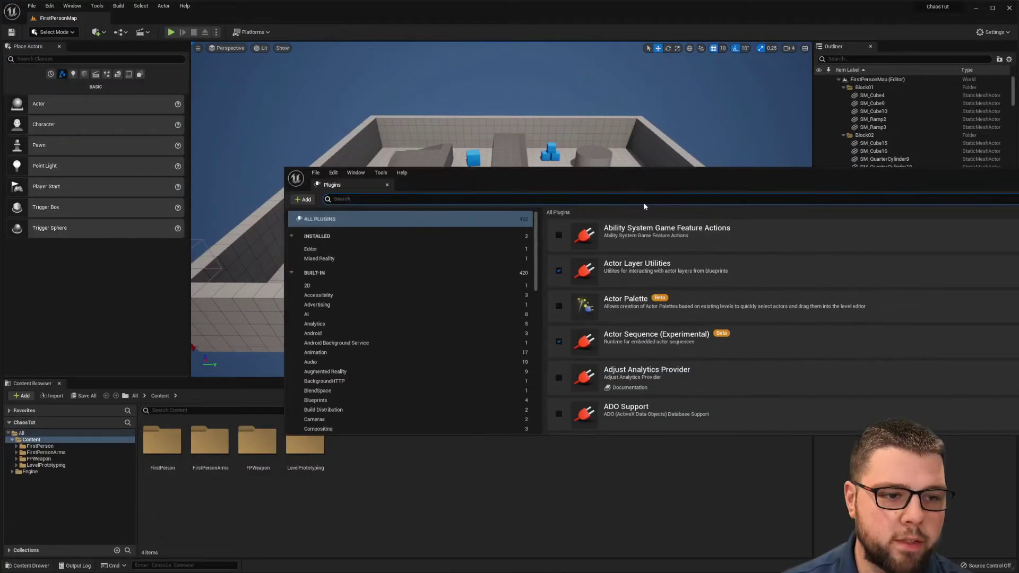
{"action": "left_click_drag", "start_coordinate": [647, 178], "coordinate": [407, 122]}
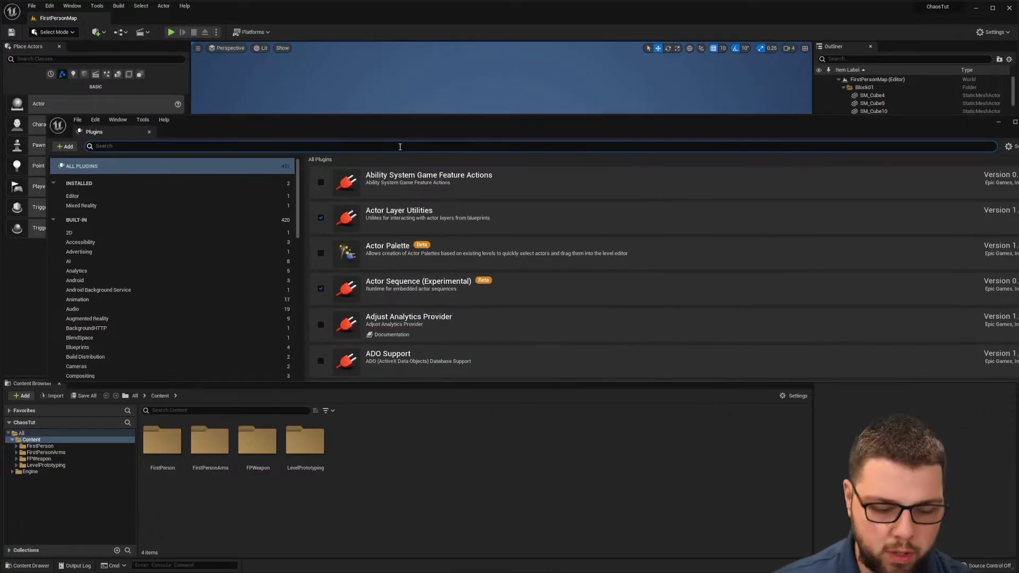
{"action": "type", "text": "chaos"}
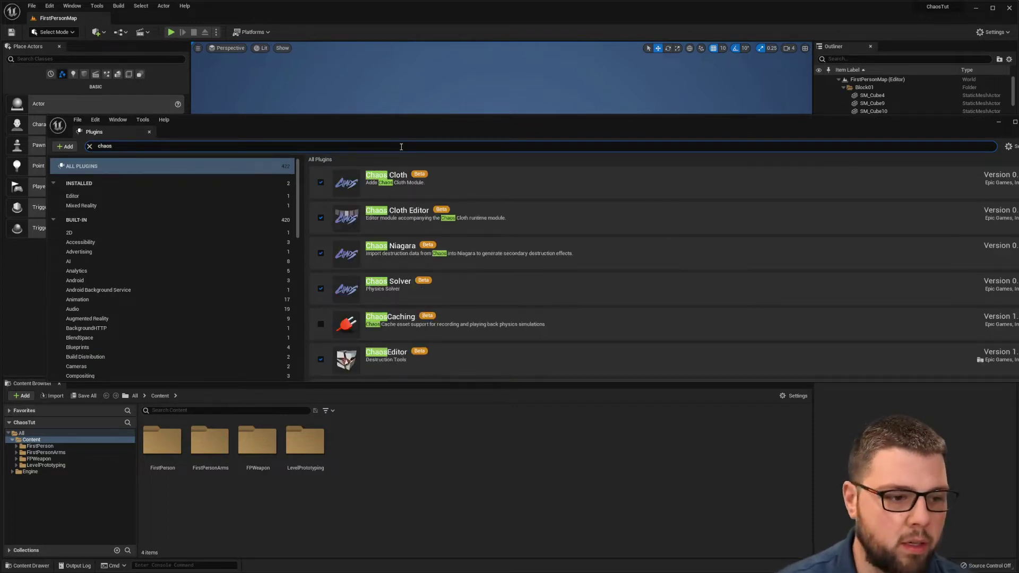
{"action": "scroll", "coordinate": [393, 366], "scroll_direction": "down", "scroll_amount": 1}
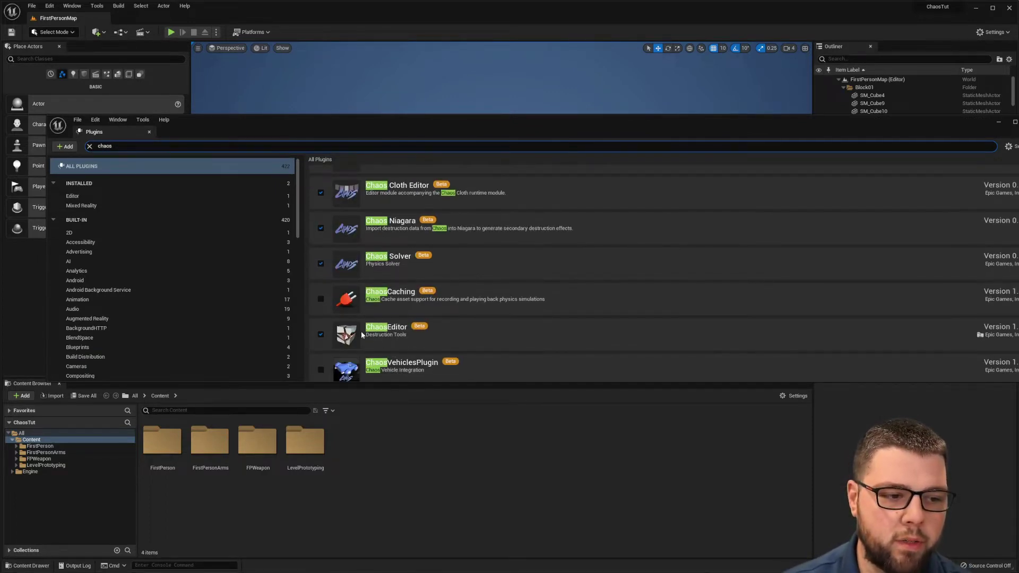
{"action": "scroll", "coordinate": [377, 325], "scroll_direction": "up", "scroll_amount": 1}
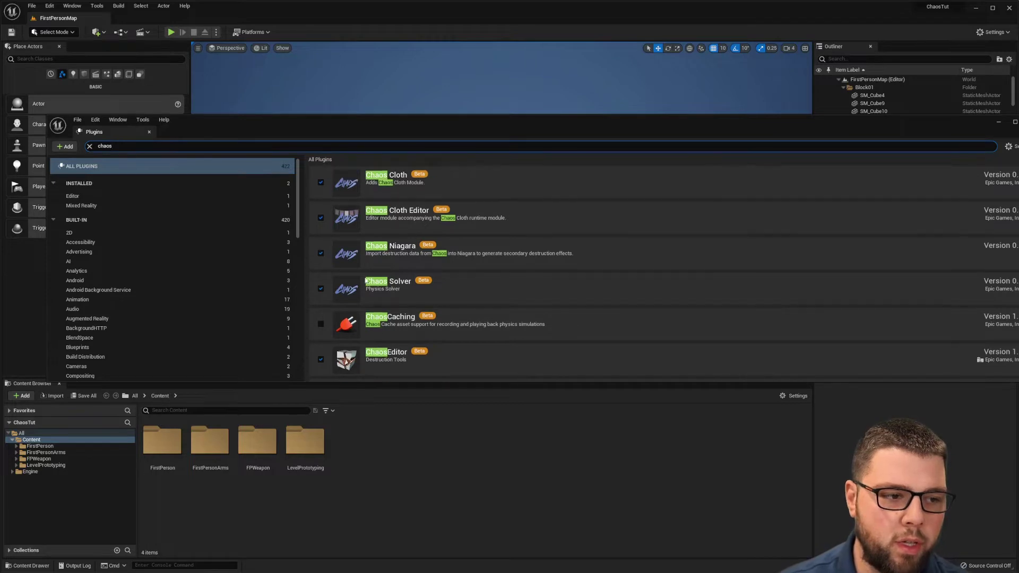
Find the Field System plugin by searching "field", enable it despite its beta status, and restart the editor
{"action": "key", "text": "BackSpace"}
{"action": "key", "text": "BackSpace"}
{"action": "key", "text": "BackSpace"}
{"action": "key", "text": "BackSpace"}
{"action": "key", "text": "BackSpace"}
{"action": "type", "text": "field"}
{"action": "left_click", "coordinate": [321, 182]}
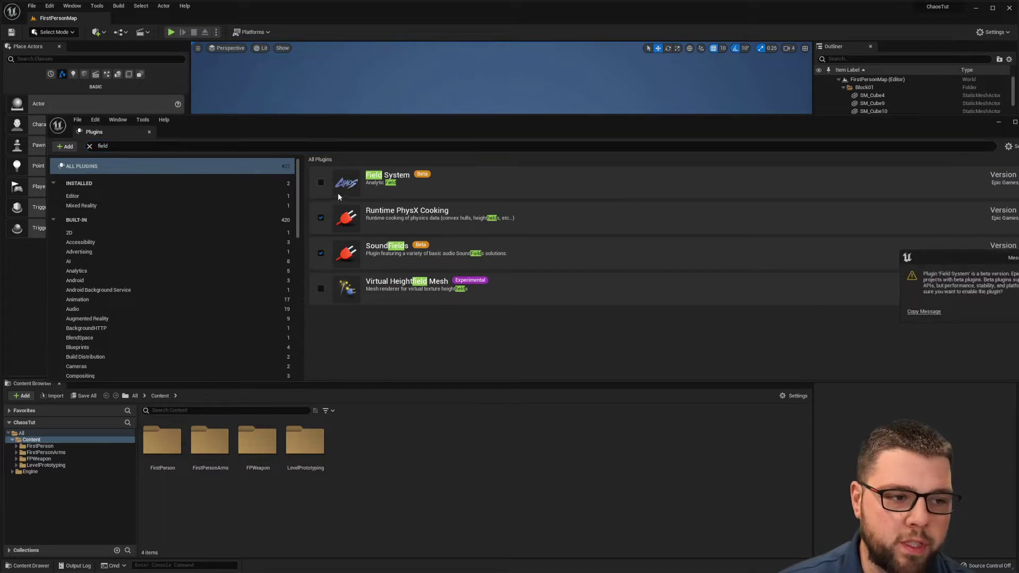
{"action": "left_click_drag", "start_coordinate": [1002, 263], "coordinate": [830, 256]}
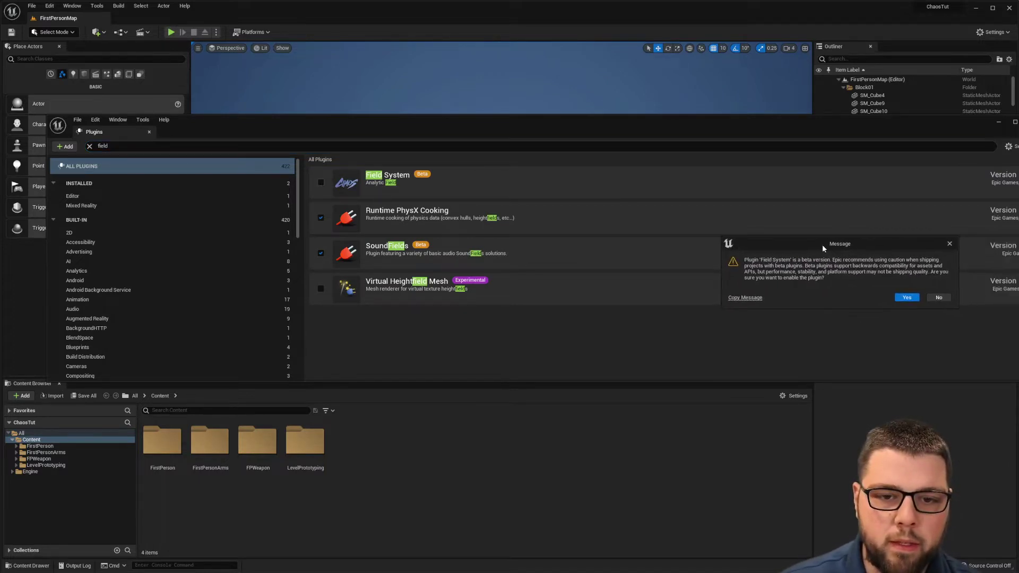
{"action": "left_click", "coordinate": [909, 297]}
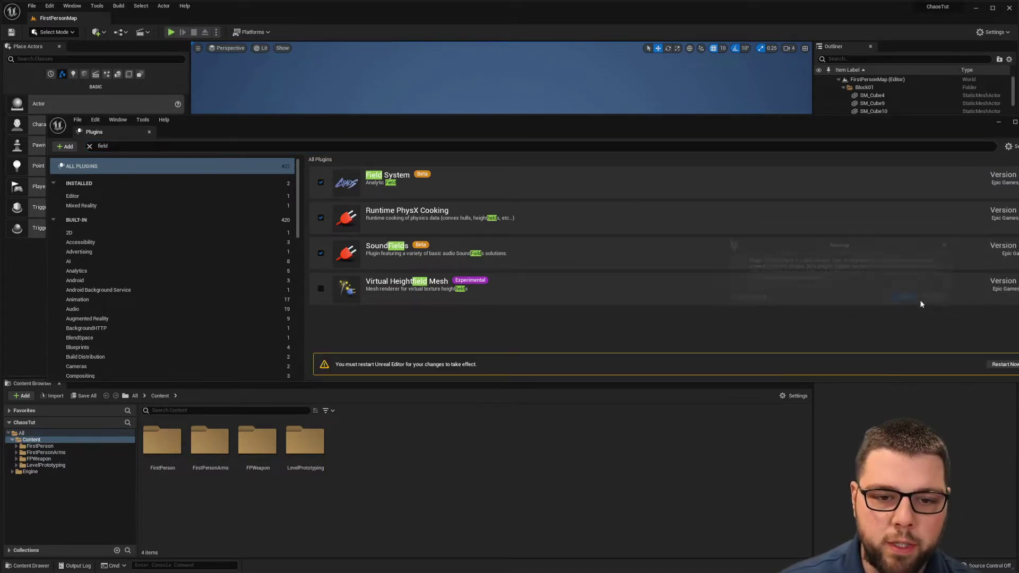
{"action": "left_click", "coordinate": [1006, 365]}
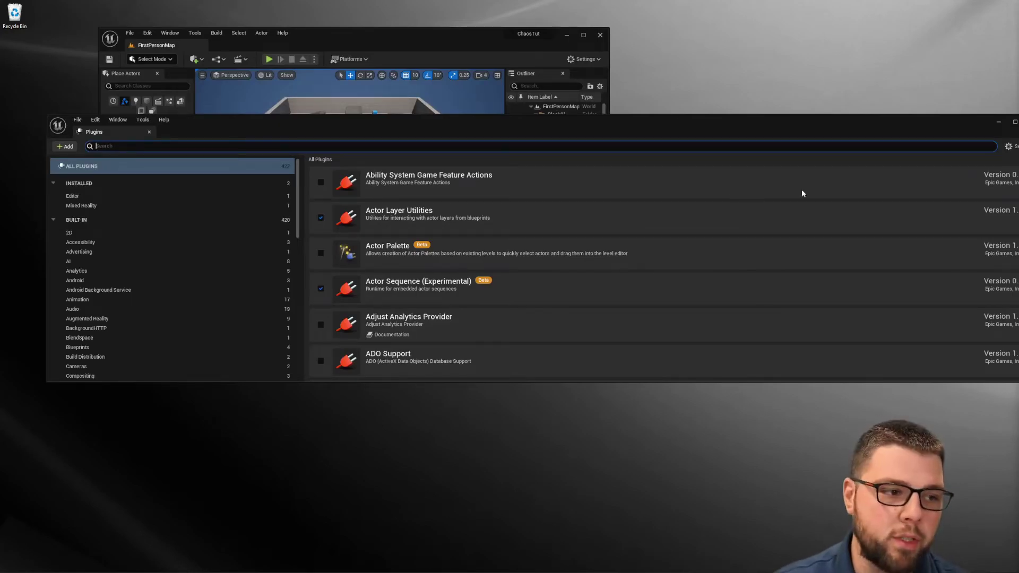
Dismiss the Plugins window, maximize the level editor and select the SM_Cube4 block in the level
{"action": "left_click", "coordinate": [1018, 122]}
{"action": "left_click_drag", "start_coordinate": [352, 33], "coordinate": [18, 108]}
{"action": "right_click_drag", "start_coordinate": [605, 159], "coordinate": [593, 139]}
{"action": "right_click", "coordinate": [652, 255]}
{"action": "left_click", "coordinate": [576, 100]}
{"action": "right_click_drag", "start_coordinate": [576, 101], "coordinate": [549, 105]}
{"action": "key", "text": "w"}
{"action": "right_click_drag", "start_coordinate": [432, 275], "coordinate": [531, 255]}
{"action": "left_click", "coordinate": [586, 252]}
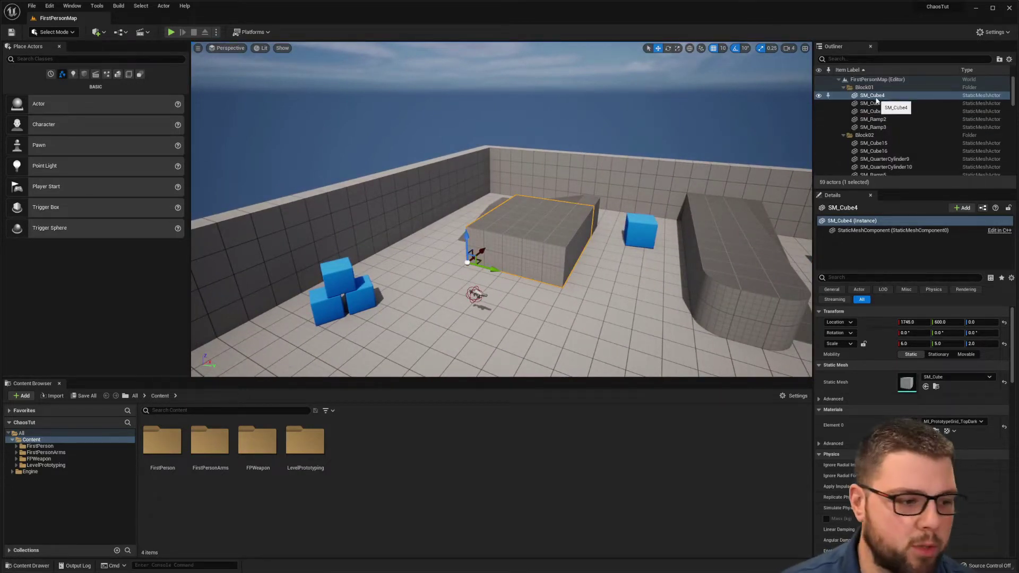
In Fracture mode, create a geometry collection from SM_Cube4 in the Content folder, named SM_Cube4_GeometryCollection
{"action": "left_click", "coordinate": [63, 33]}
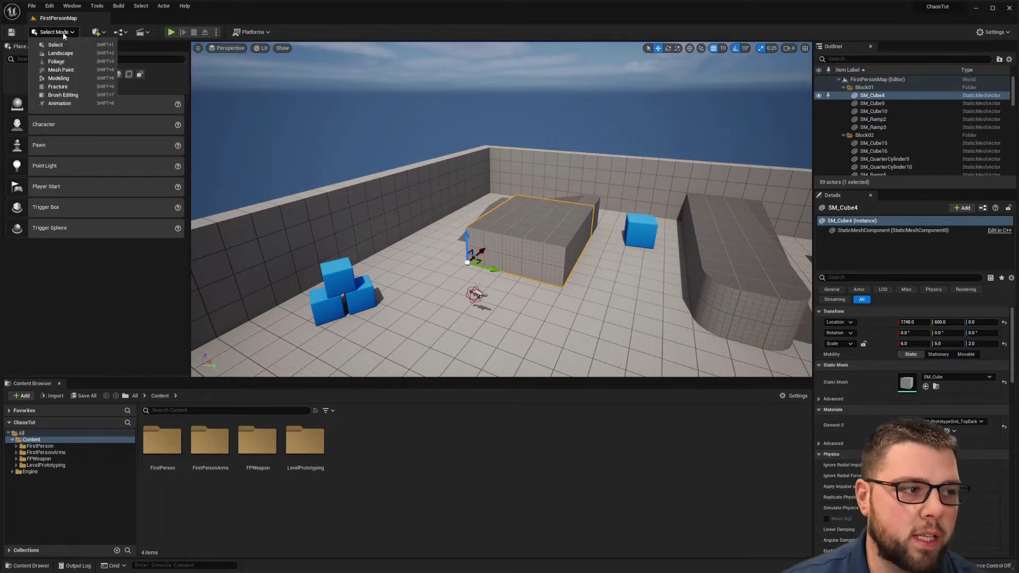
{"action": "left_click", "coordinate": [63, 88]}
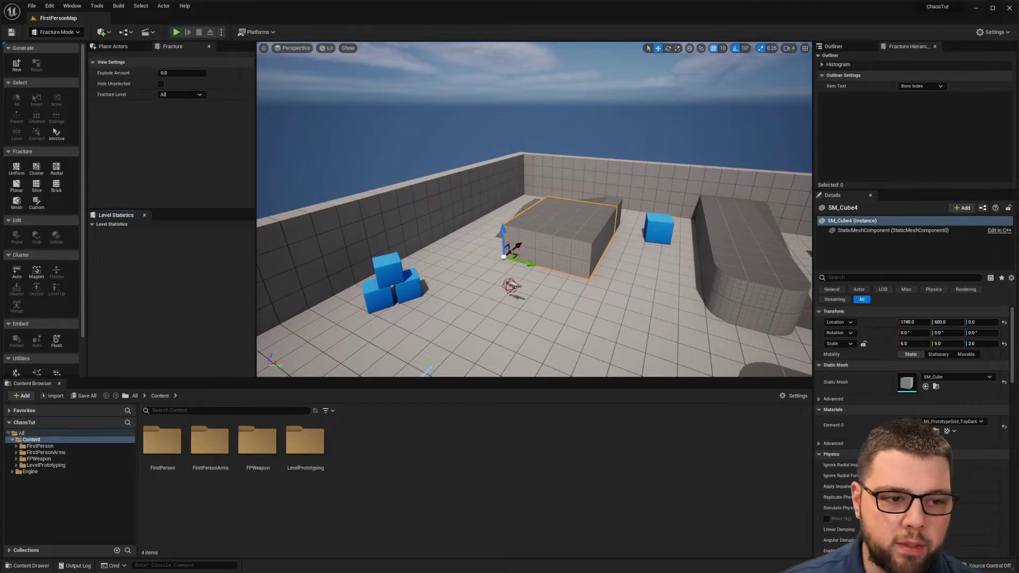
{"action": "left_click", "coordinate": [16, 64]}
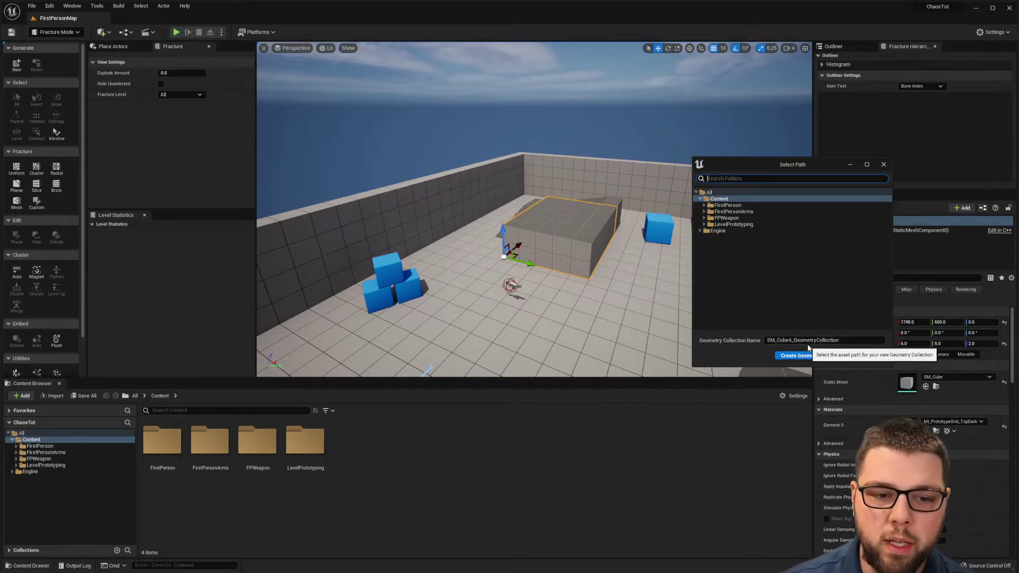
{"action": "left_click_drag", "start_coordinate": [844, 340], "coordinate": [794, 340]}
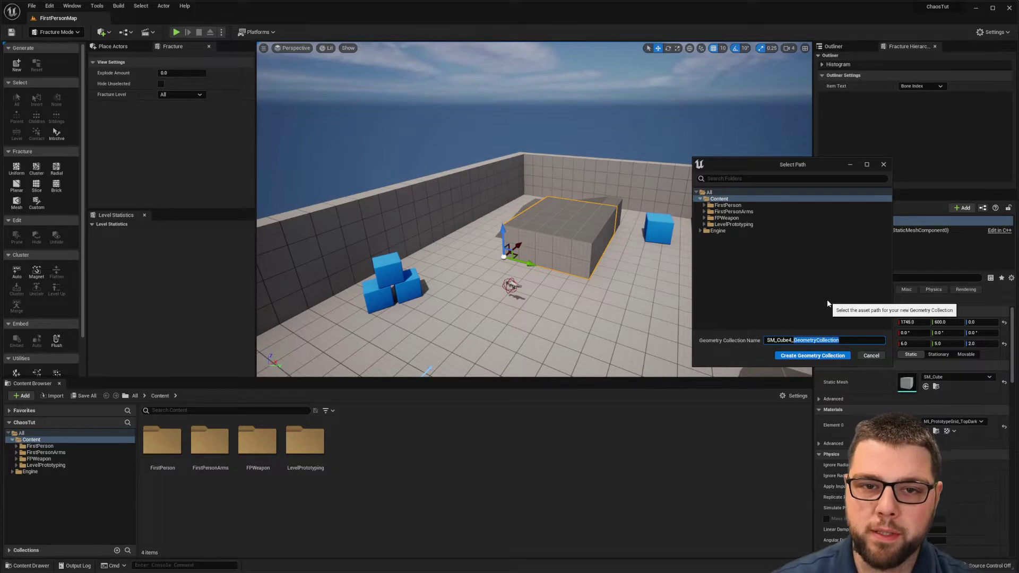
{"action": "left_click", "coordinate": [817, 355]}
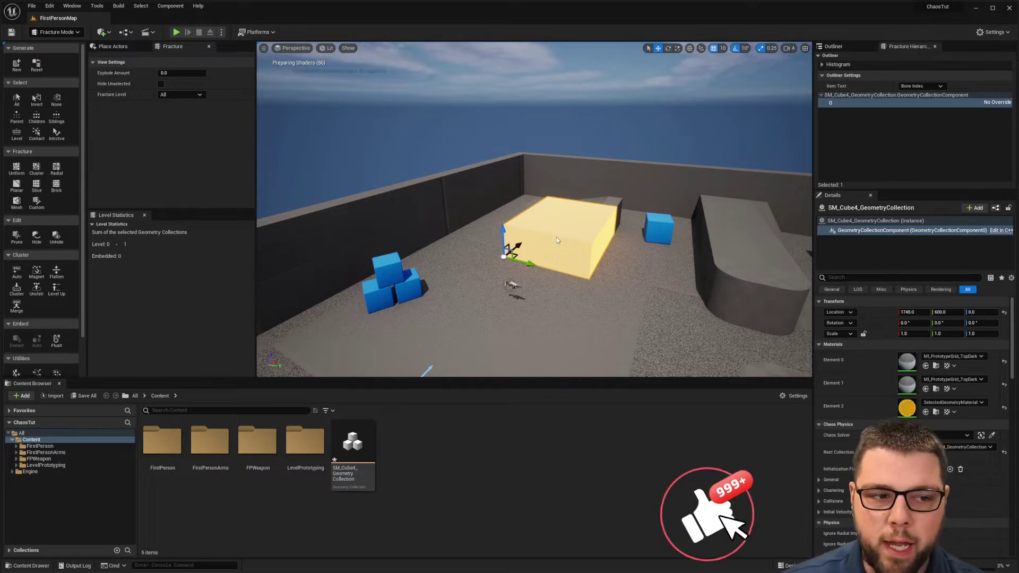
Apply a Uniform Voronoi fracture to the cube's geometry collection with minimum and maximum sites of 20
{"action": "left_click", "coordinate": [16, 168]}
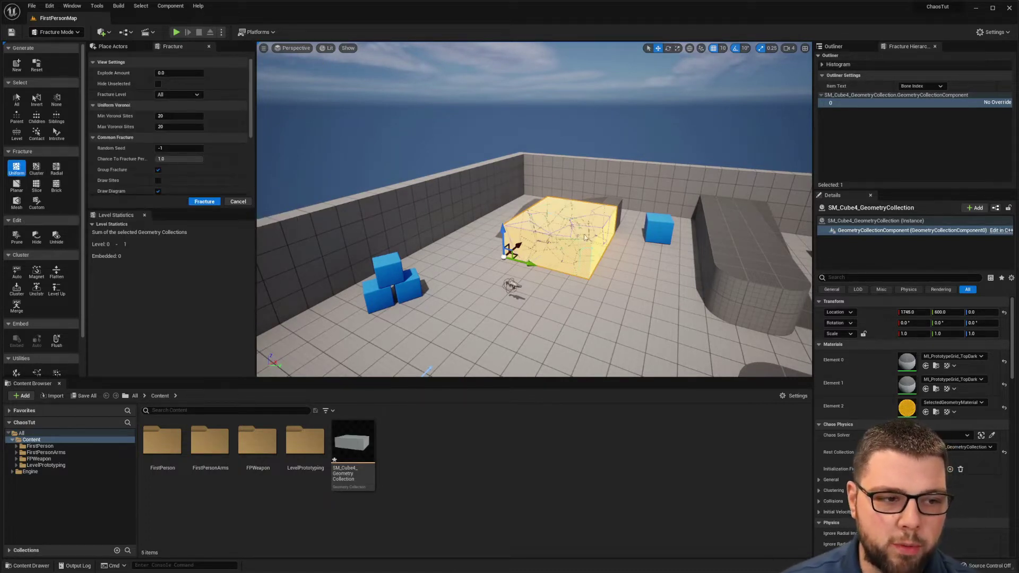
{"action": "left_click", "coordinate": [202, 203]}
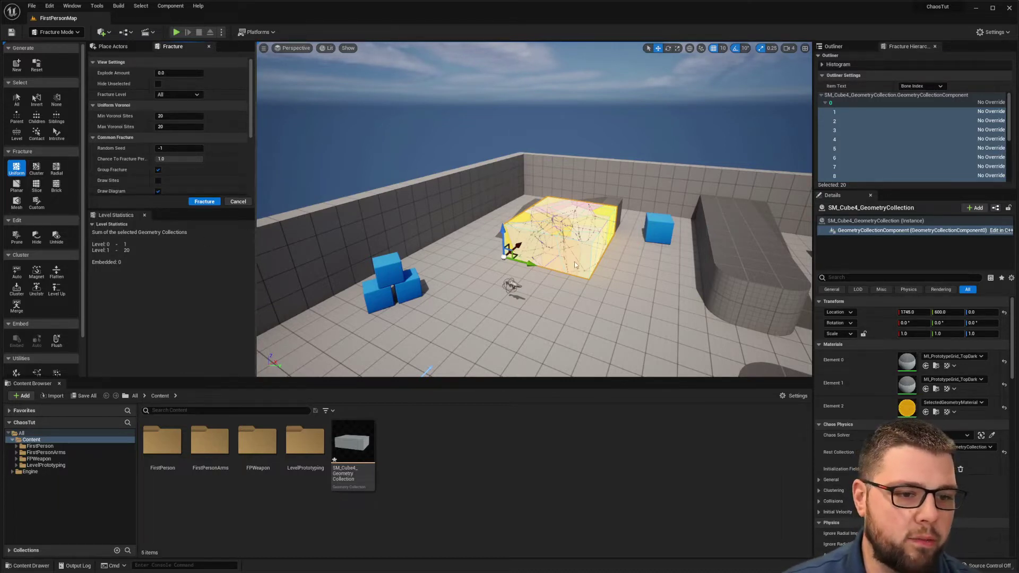
Apply a Cluster Voronoi fracture to the cube's existing pieces with 8 clusters and 2 to 30 sites per cluster
{"action": "left_click", "coordinate": [36, 169]}
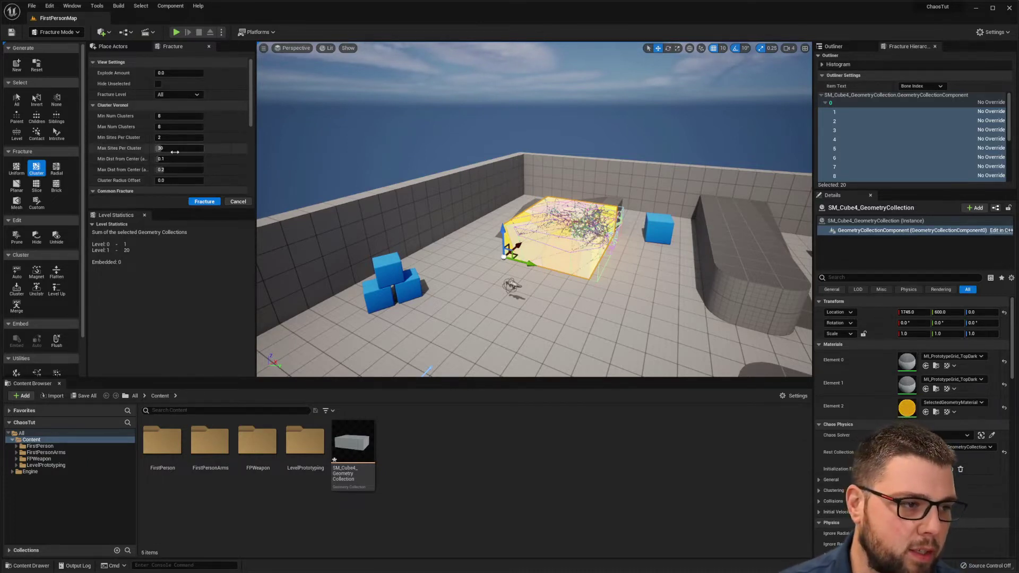
{"action": "left_click", "coordinate": [215, 204]}
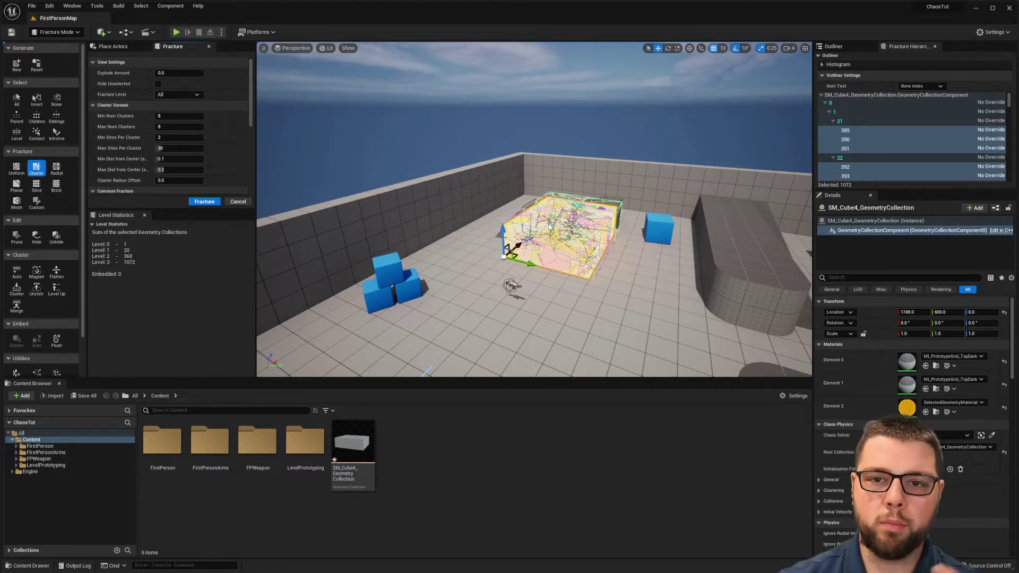
Play the level, pick up the rifle, fire projectiles at the fractured block, and end the play session
{"action": "left_click", "coordinate": [174, 32]}
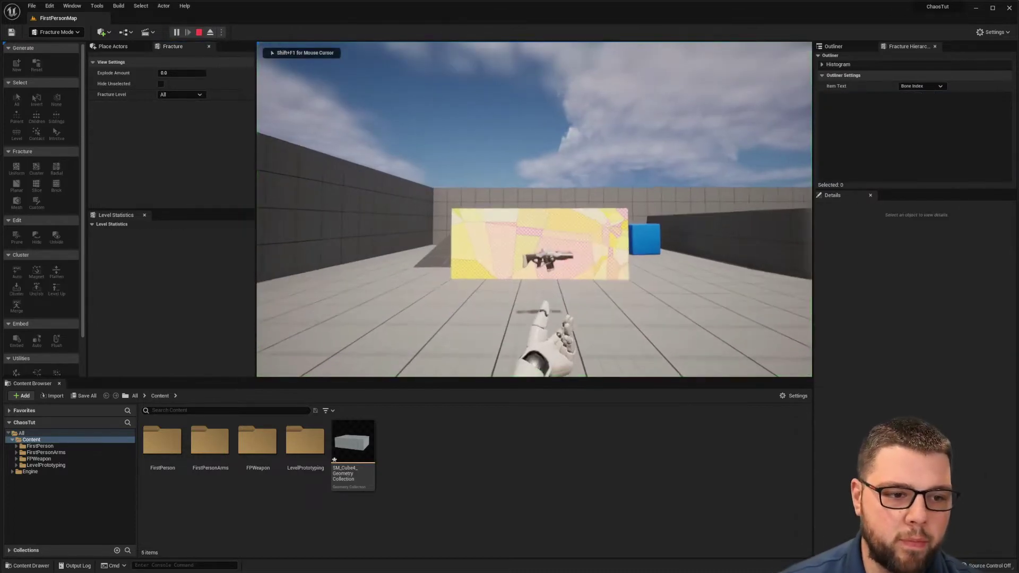
{"action": "key", "text": "w"}
{"action": "key", "text": "s"}
{"action": "left_click", "coordinate": [535, 210]}
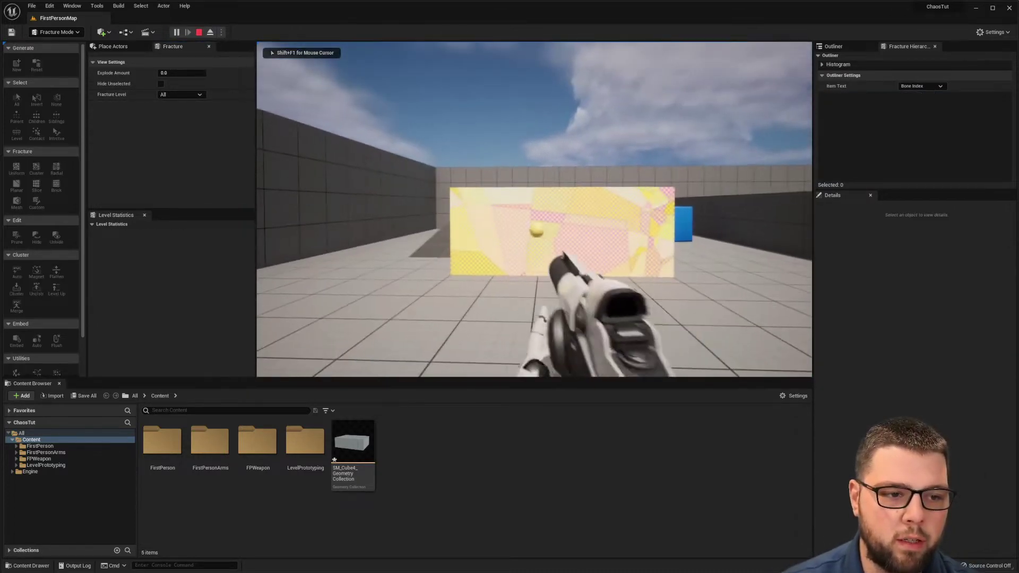
{"action": "key", "text": "a"}
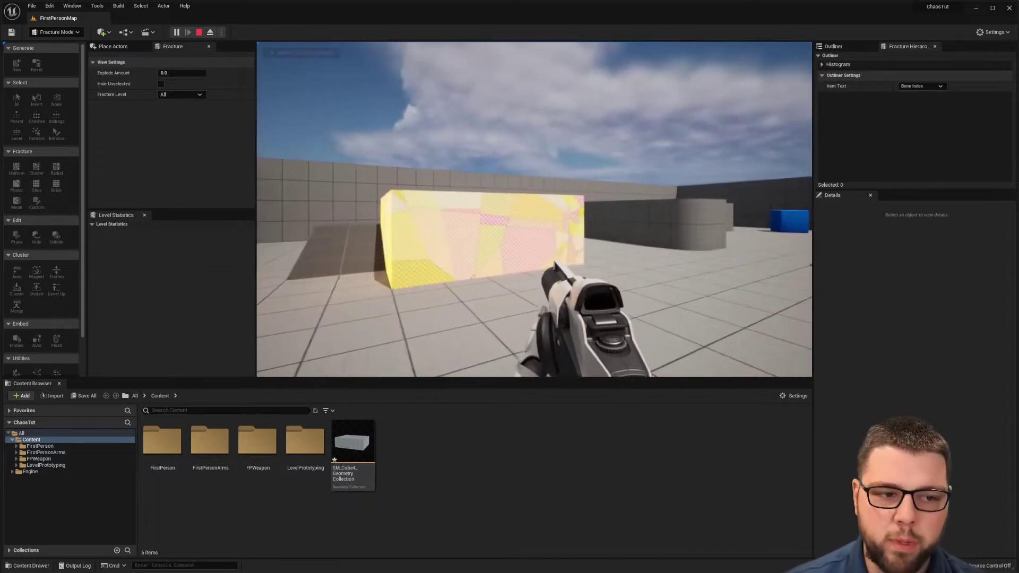
{"action": "key", "text": "d"}
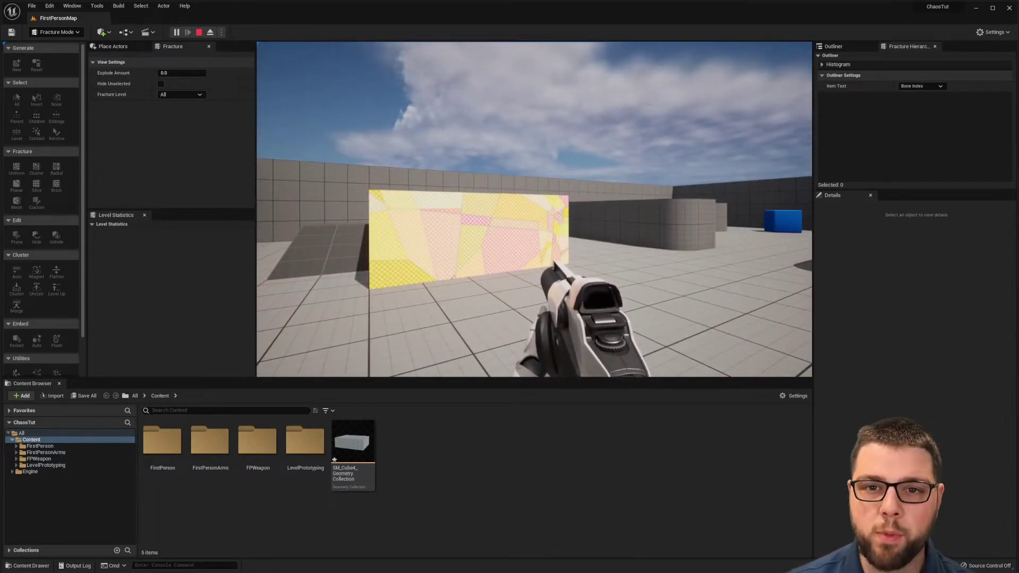
{"action": "key", "text": "w"}
{"action": "left_click", "coordinate": [534, 210]}
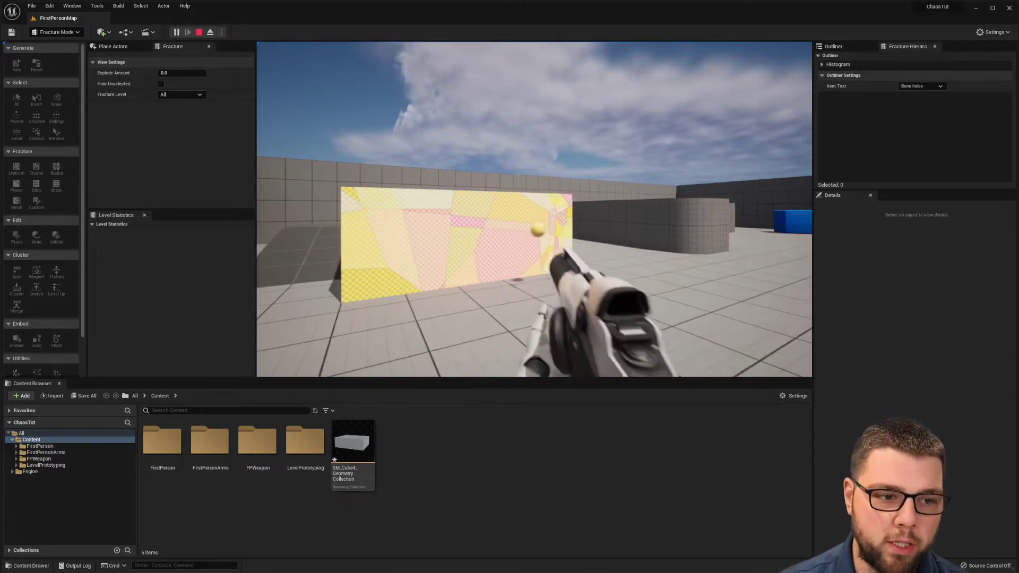
{"action": "key", "text": "Escape"}
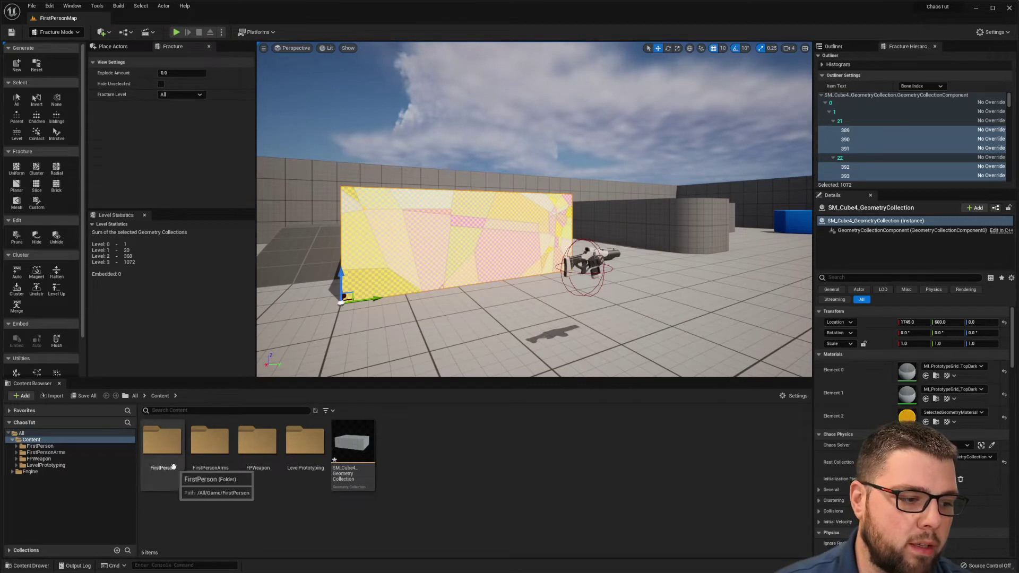
Open BP_FirstPersonProjectile from the FirstPerson Blueprints folder and dock its editor beside the FirstPersonMap tab
{"action": "left_click", "coordinate": [181, 468]}
{"action": "double_click", "coordinate": [181, 468]}
{"action": "double_click", "coordinate": [163, 451]}
{"action": "left_click", "coordinate": [270, 468]}
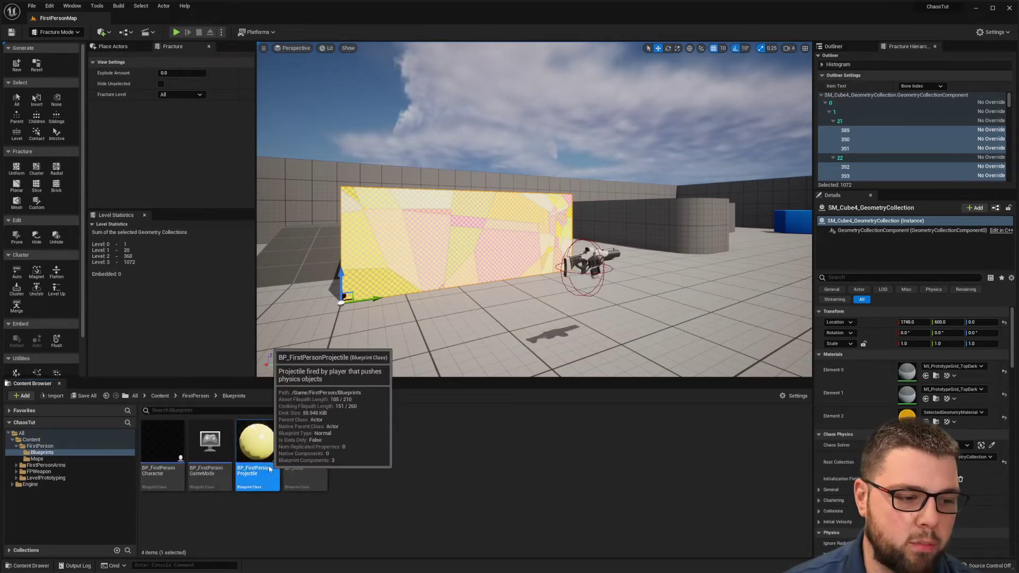
{"action": "double_click", "coordinate": [275, 464]}
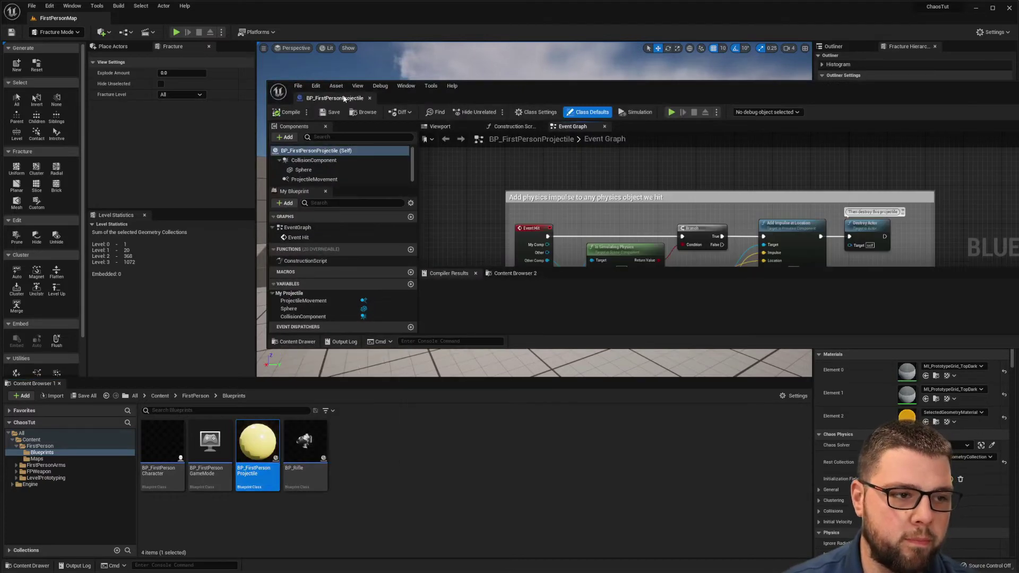
{"action": "left_click_drag", "start_coordinate": [344, 99], "coordinate": [159, 19]}
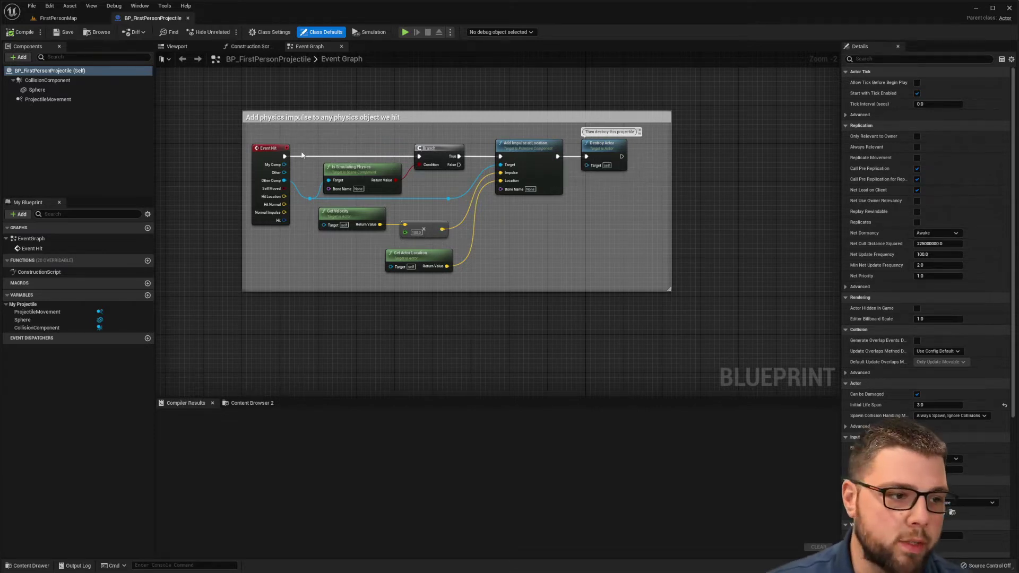
Insert a Spawn Actor from Class node after Event Hit and enlarge the comment box upward to make room for it
{"action": "left_click_drag", "start_coordinate": [285, 156], "coordinate": [322, 142]}
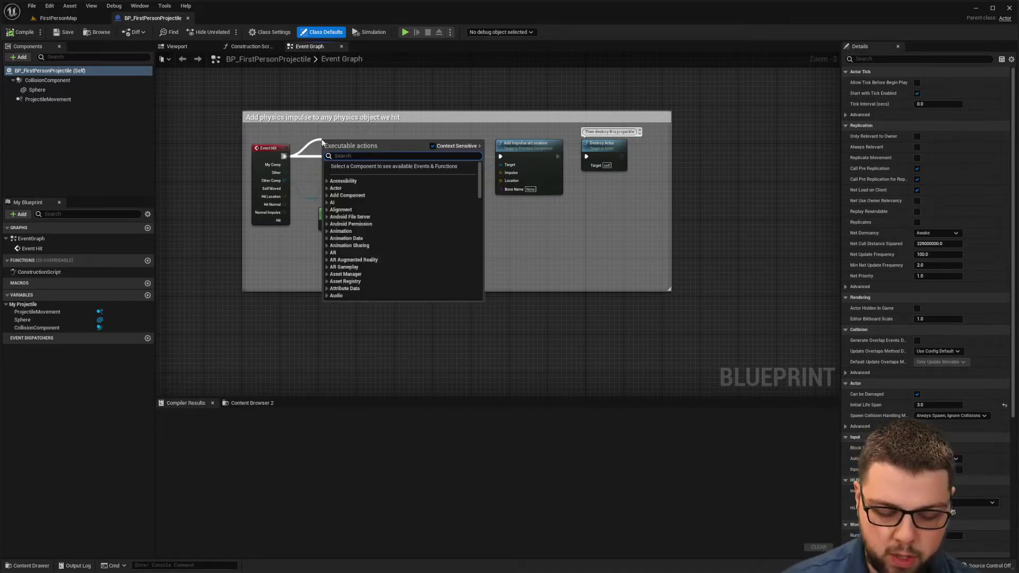
{"action": "type", "text": "spawnac"}
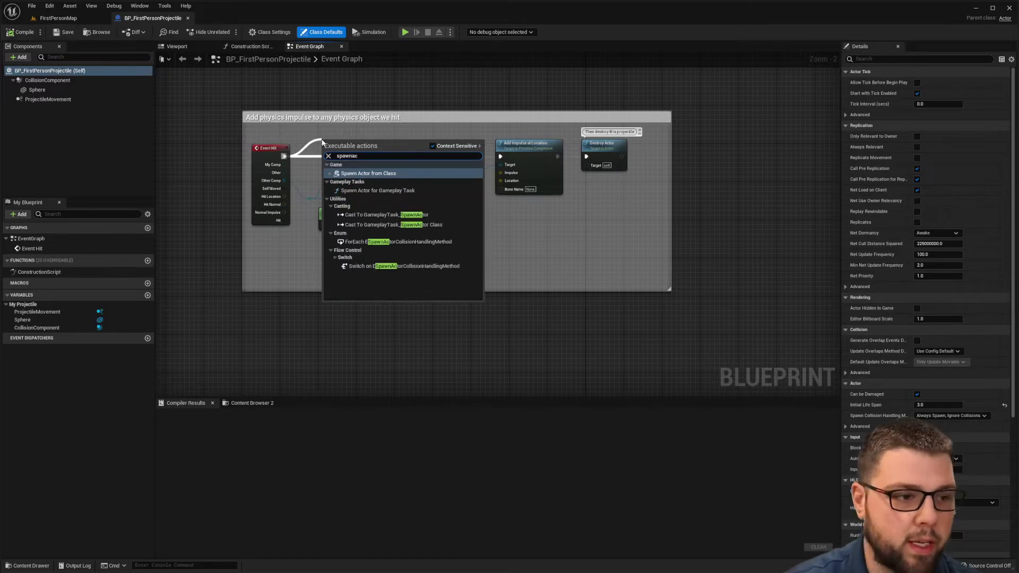
{"action": "key", "text": "Return"}
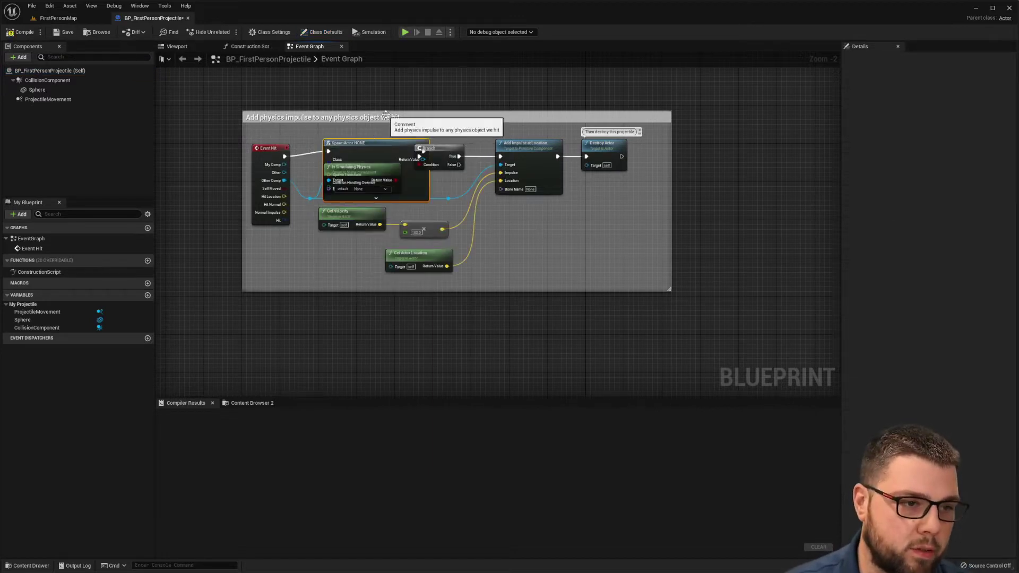
{"action": "left_click_drag", "start_coordinate": [376, 148], "coordinate": [353, 106]}
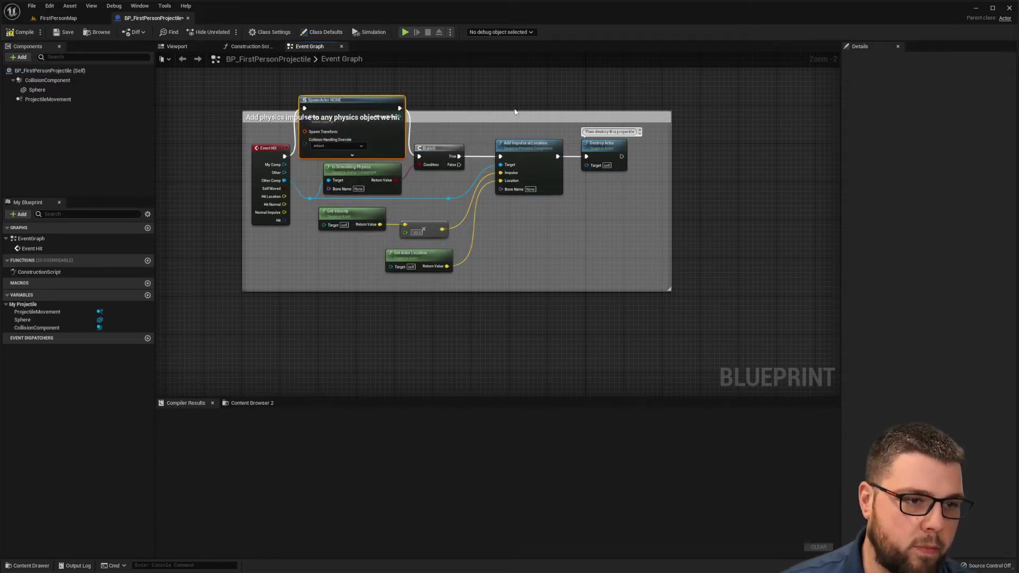
{"action": "left_click_drag", "start_coordinate": [511, 111], "coordinate": [501, 69]}
Set the Spawn Actor node's class to FS_MasterField and move the node slightly higher in the graph
{"action": "left_click", "coordinate": [325, 122]}
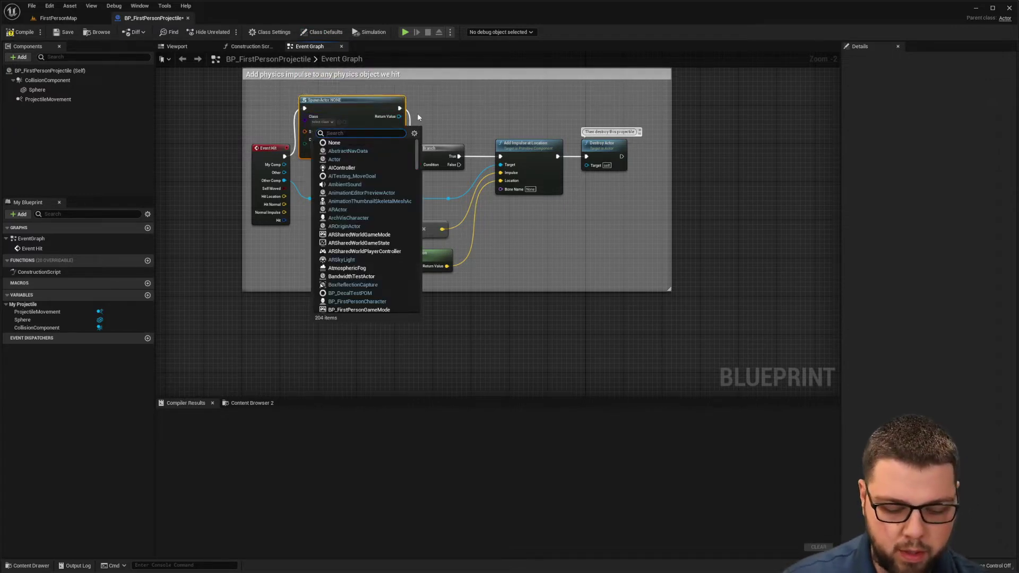
{"action": "type", "text": "field"}
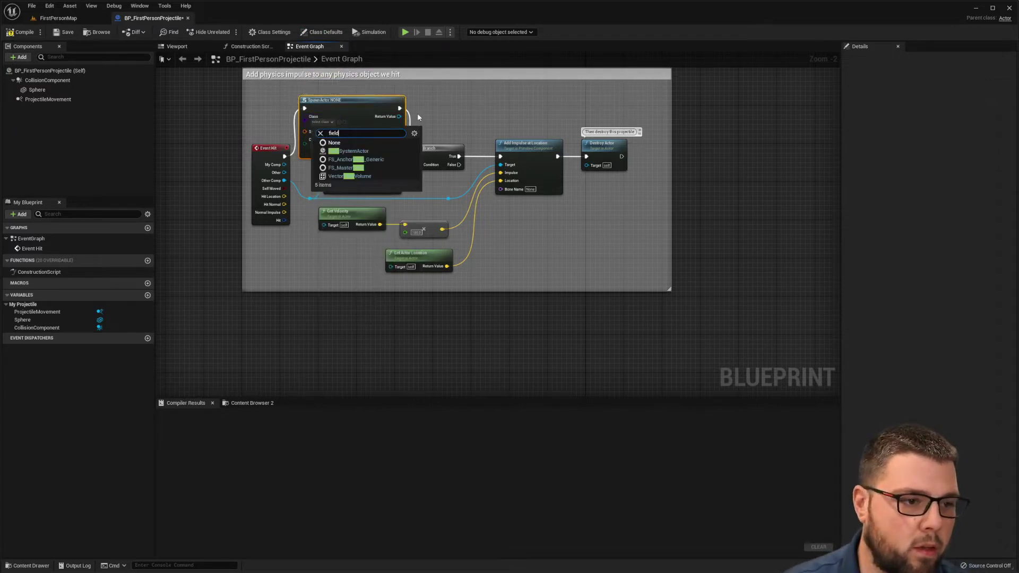
{"action": "left_click", "coordinate": [397, 168]}
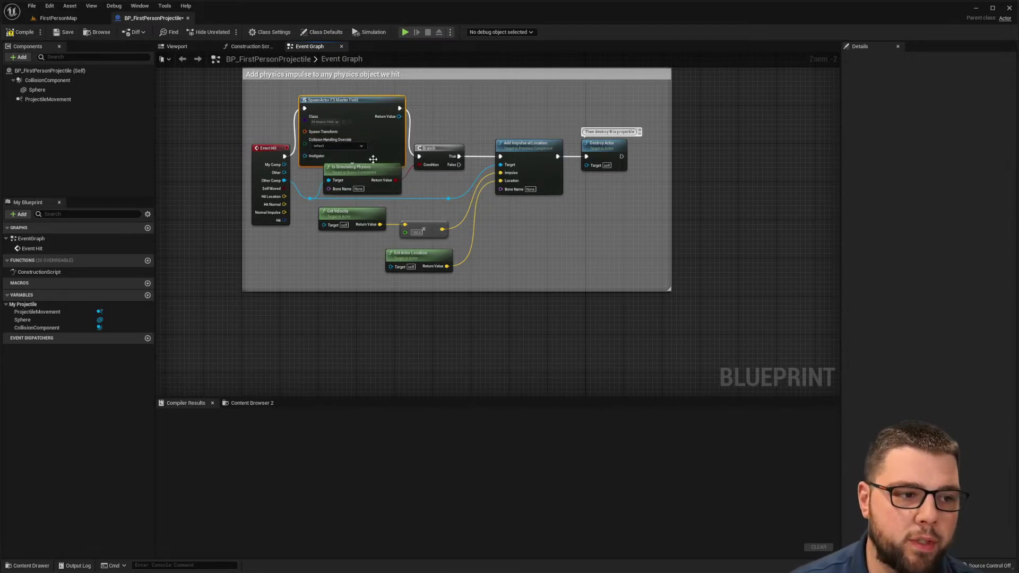
{"action": "left_click_drag", "start_coordinate": [371, 99], "coordinate": [371, 89]}
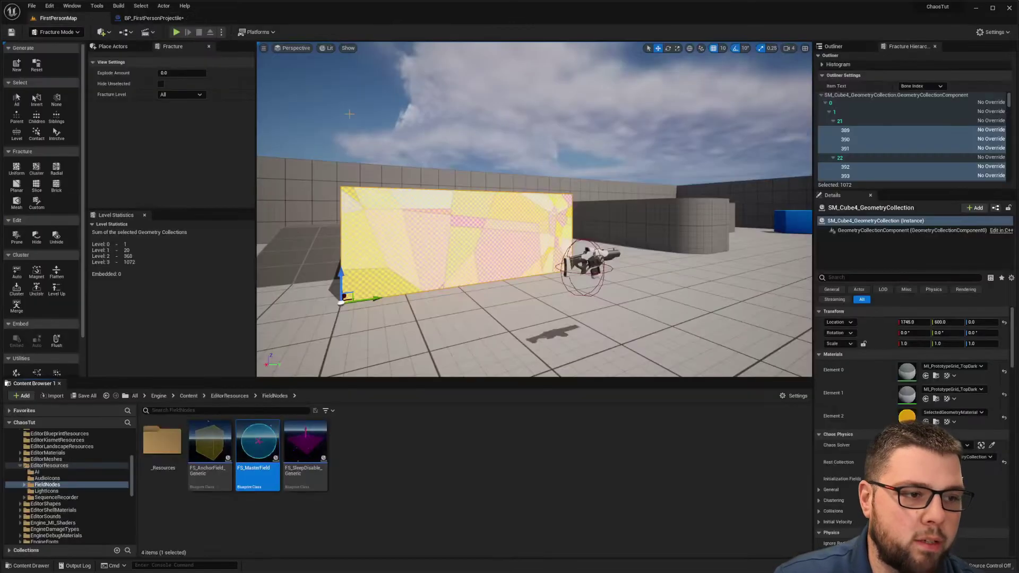
Open the FS_MasterField blueprint from the engine's FieldNodes folder and look over its event graph and class defaults
{"action": "left_click", "coordinate": [349, 113]}
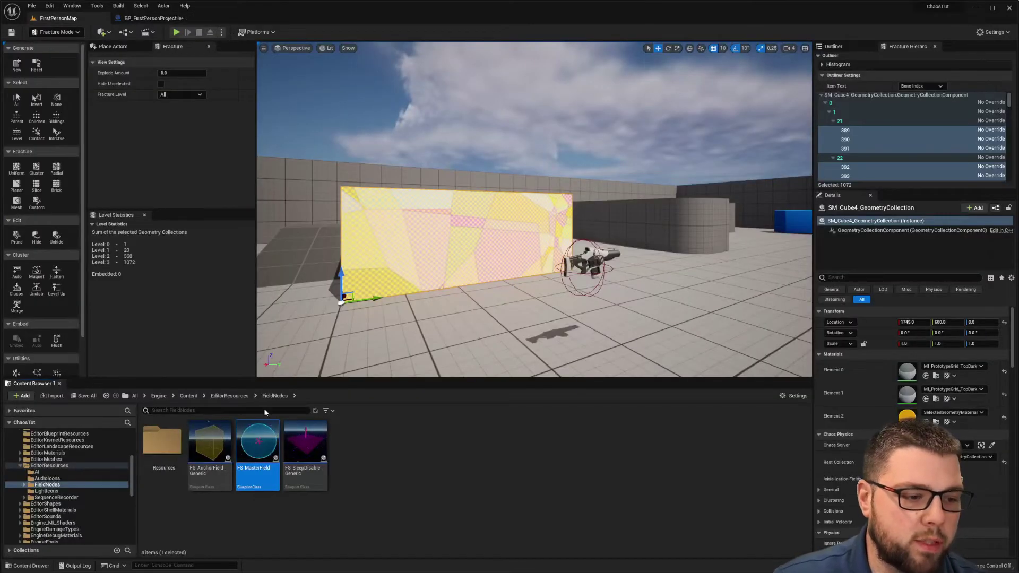
{"action": "double_click", "coordinate": [254, 456]}
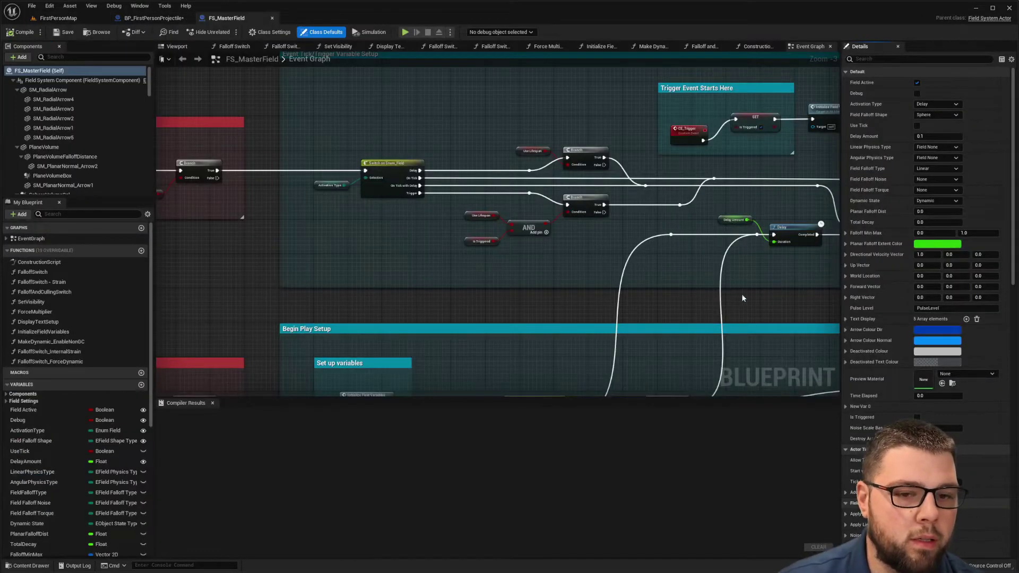
{"action": "right_click_drag", "start_coordinate": [746, 298], "coordinate": [587, 240]}
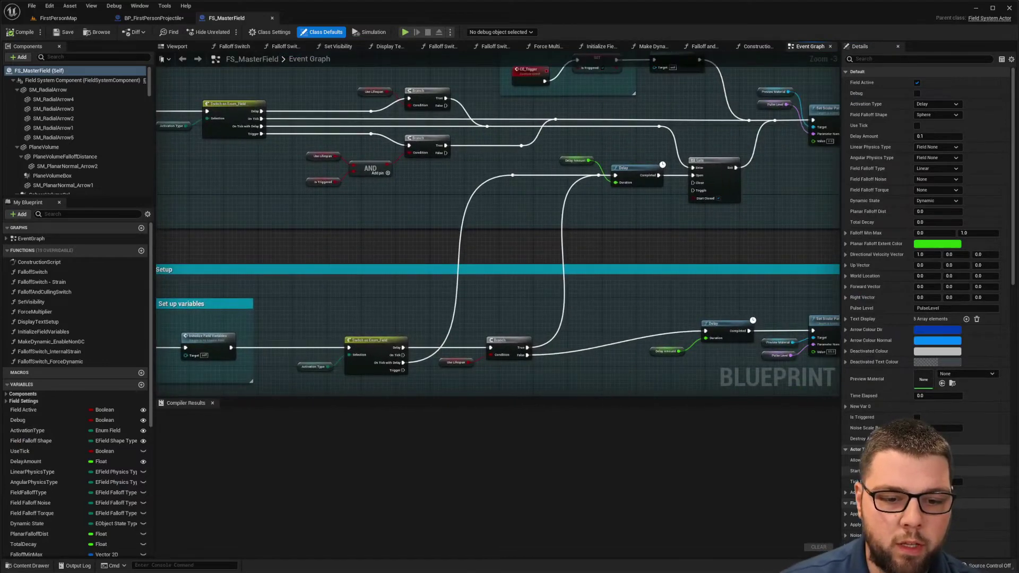
{"action": "scroll", "coordinate": [927, 239], "scroll_direction": "down", "scroll_amount": 3}
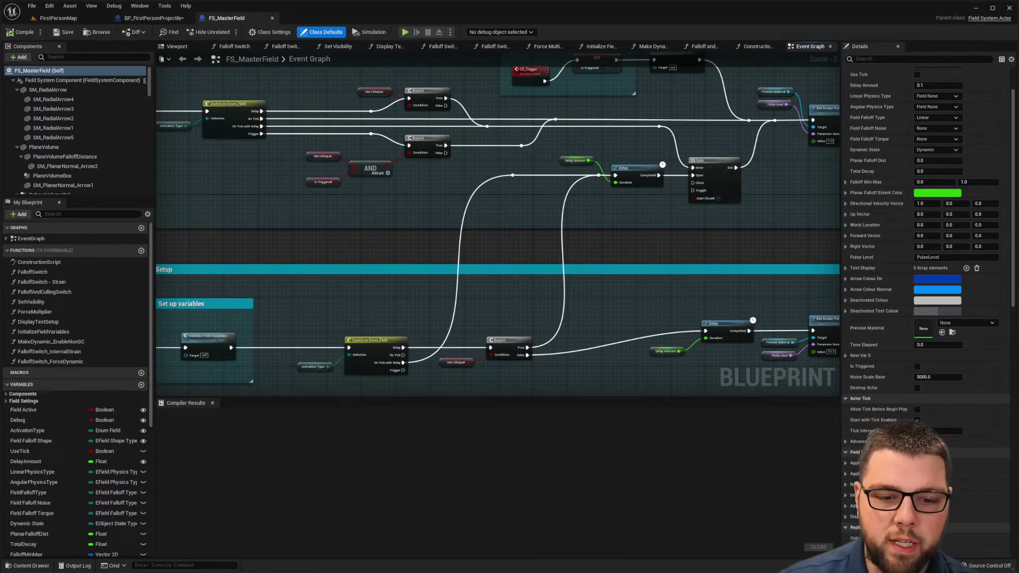
{"action": "scroll", "coordinate": [894, 205], "scroll_direction": "up", "scroll_amount": 3}
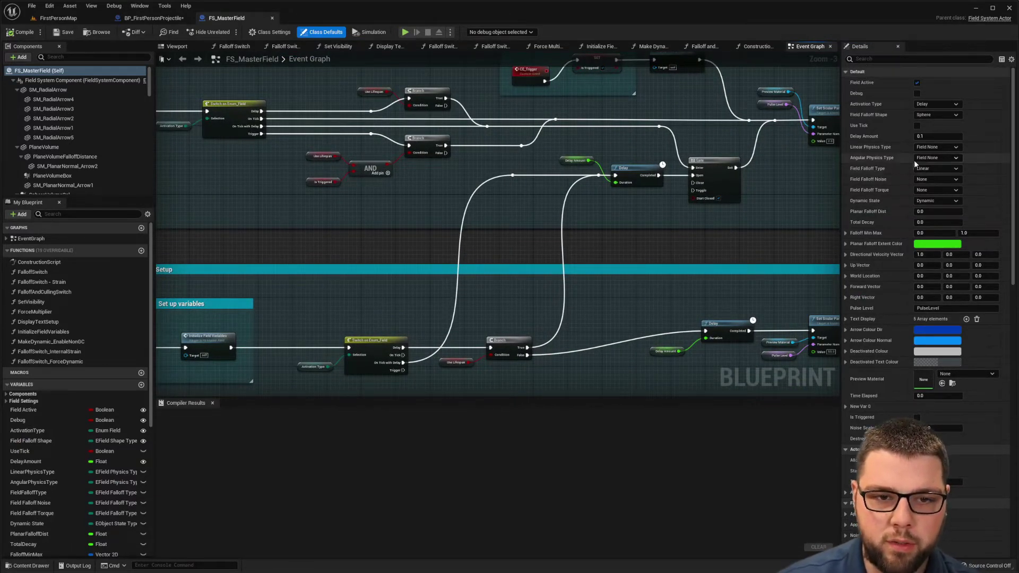
Examine FS_MasterField's Delay Amount and its linear and angular velocity settings, including Radial Magnitude and Directional Magnitude
{"action": "left_click", "coordinate": [943, 137]}
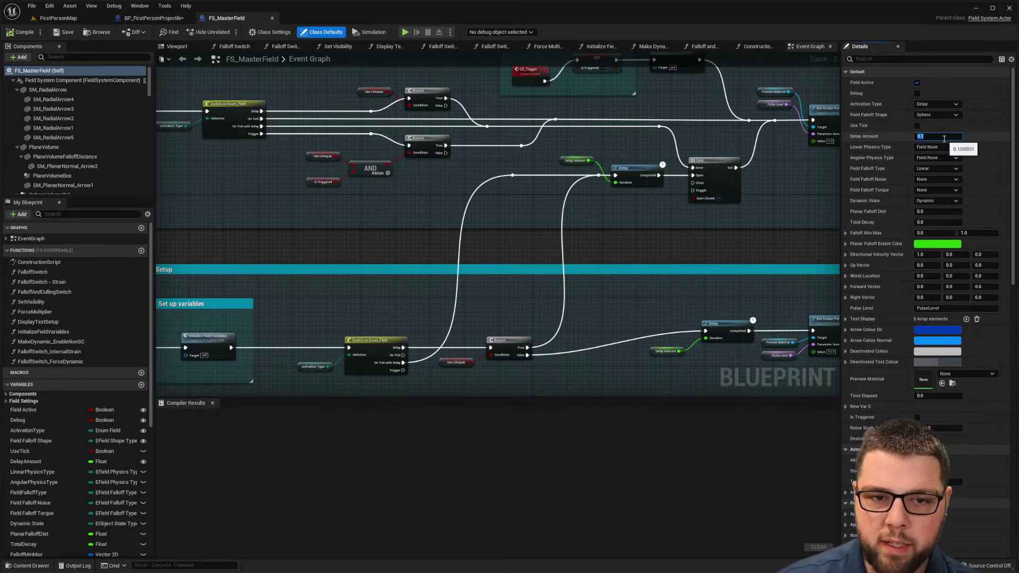
{"action": "scroll", "coordinate": [920, 249], "scroll_direction": "down", "scroll_amount": 2}
{"action": "scroll", "coordinate": [920, 250], "scroll_direction": "down", "scroll_amount": 2}
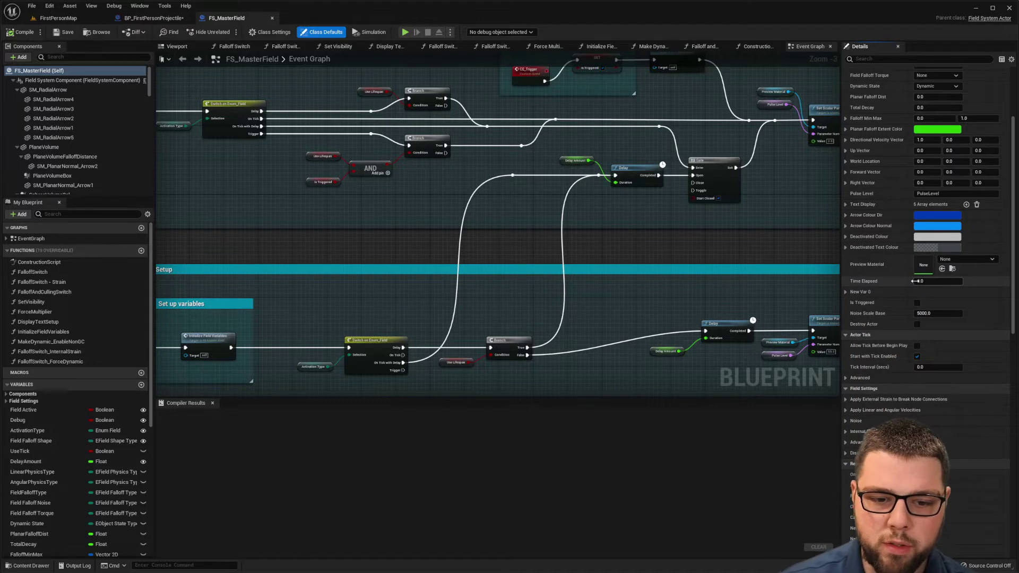
{"action": "left_click", "coordinate": [846, 411]}
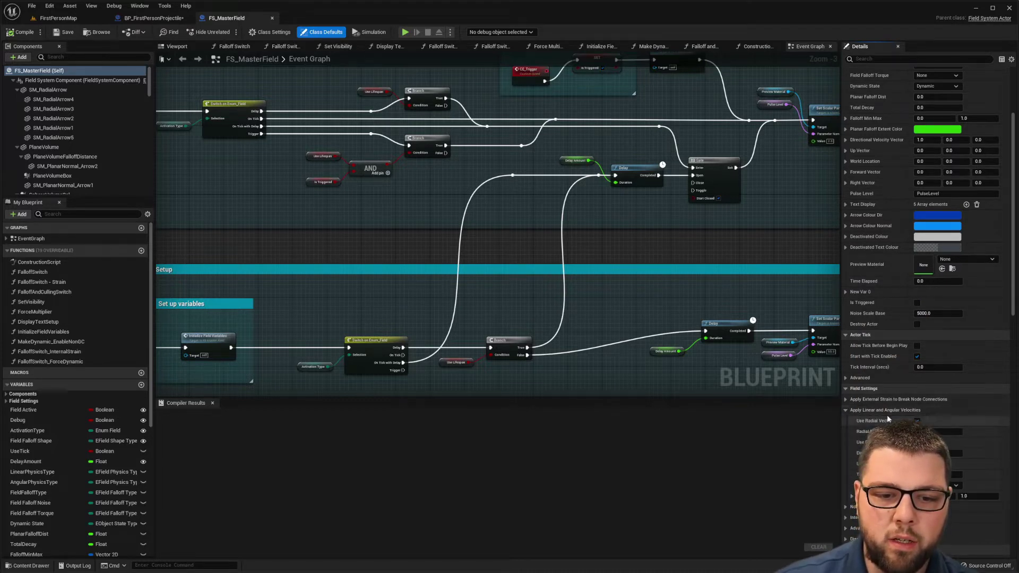
{"action": "scroll", "coordinate": [888, 420], "scroll_direction": "down", "scroll_amount": 1}
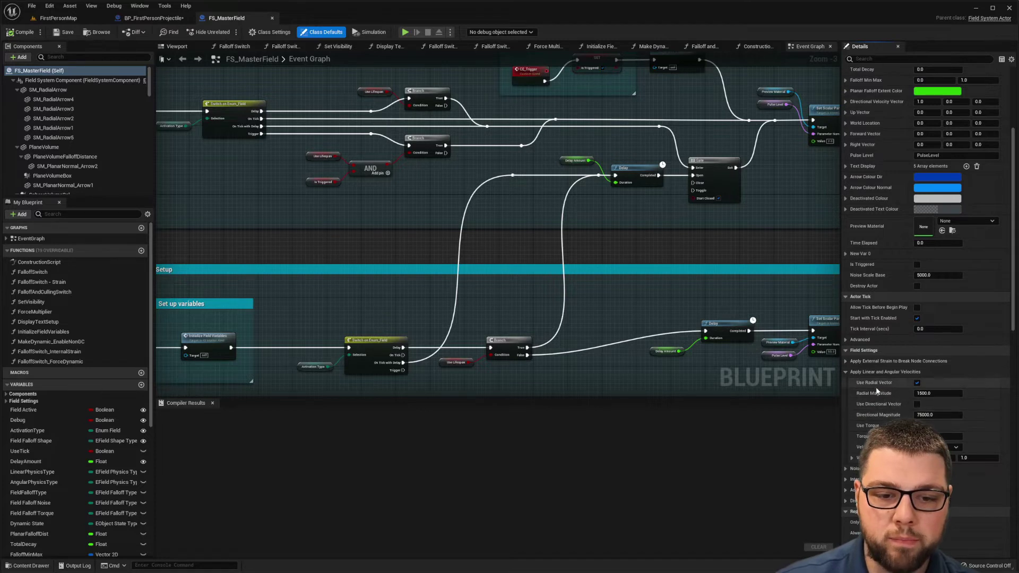
{"action": "left_click", "coordinate": [942, 392]}
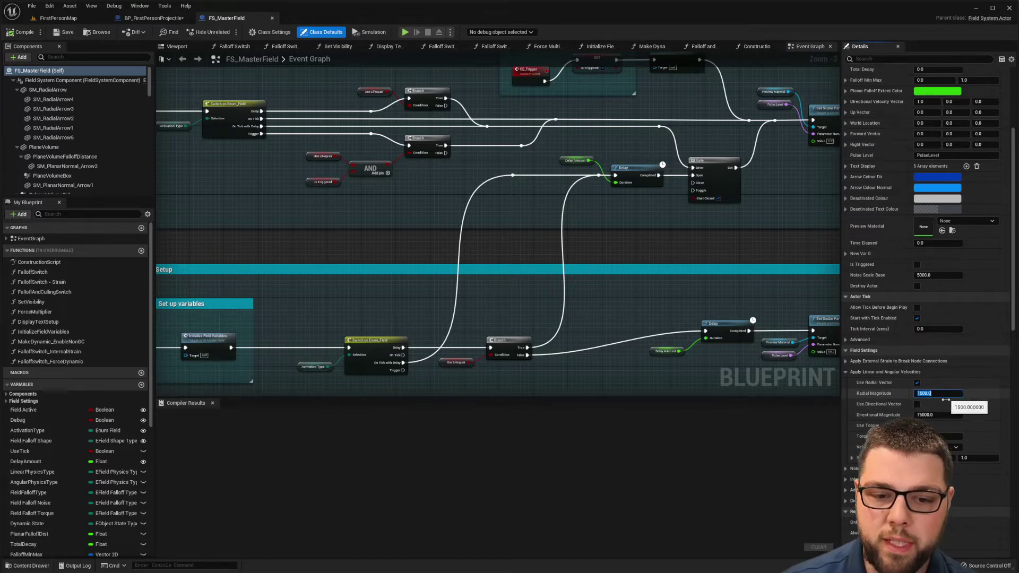
{"action": "left_click", "coordinate": [947, 416]}
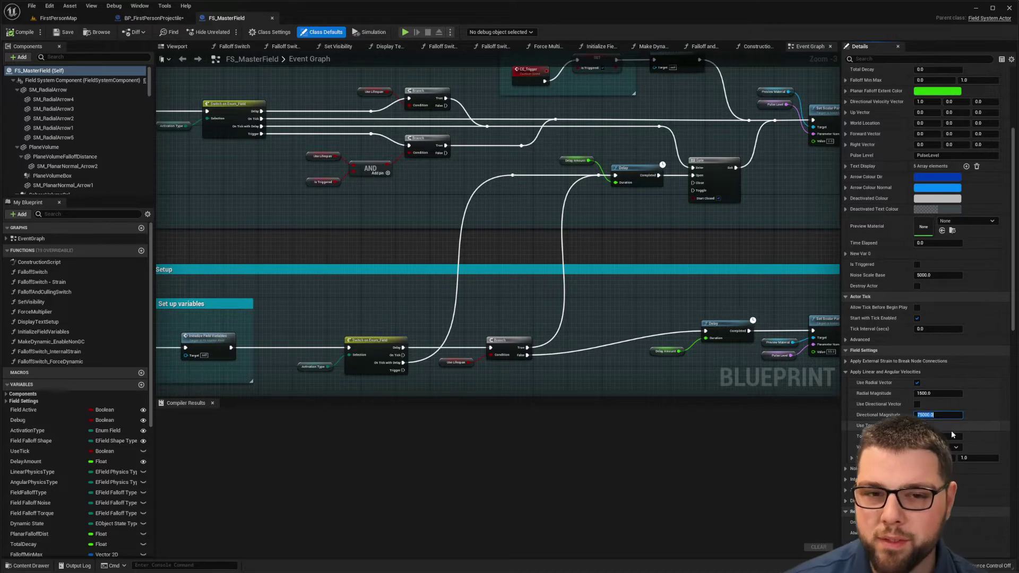
{"action": "left_click", "coordinate": [404, 32]}
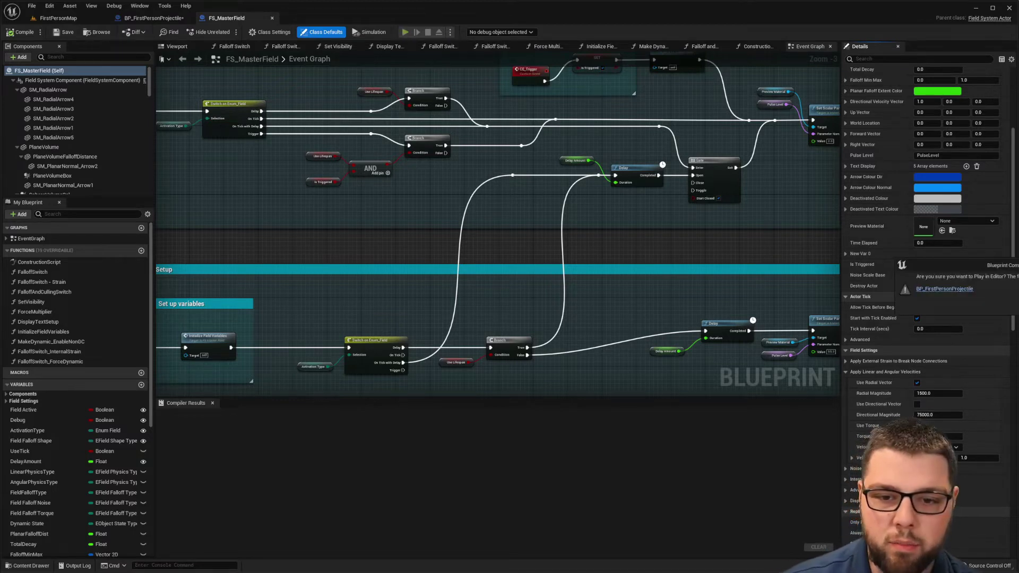
{"action": "left_click", "coordinate": [1018, 306]}
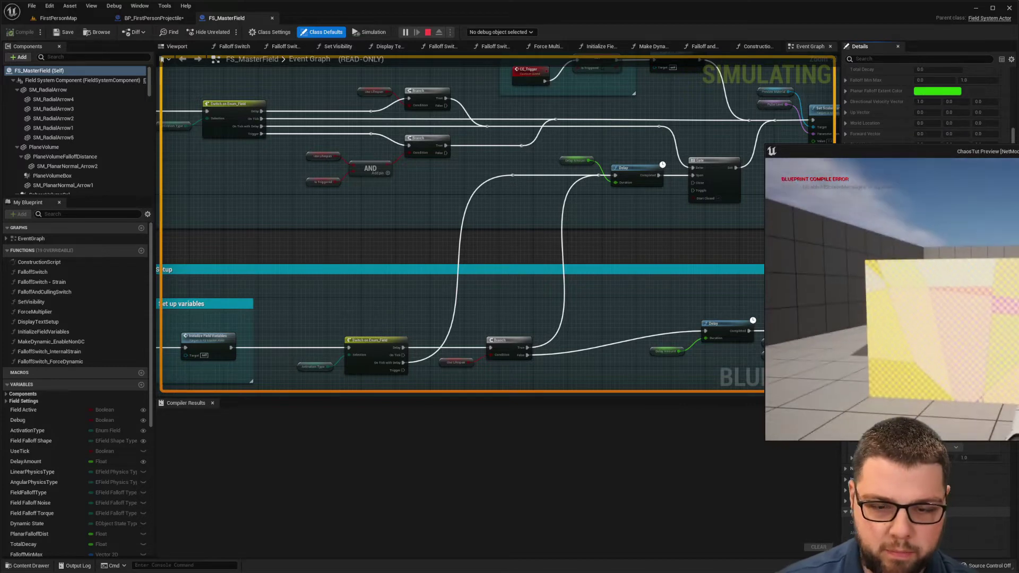
{"action": "key", "text": "Escape"}
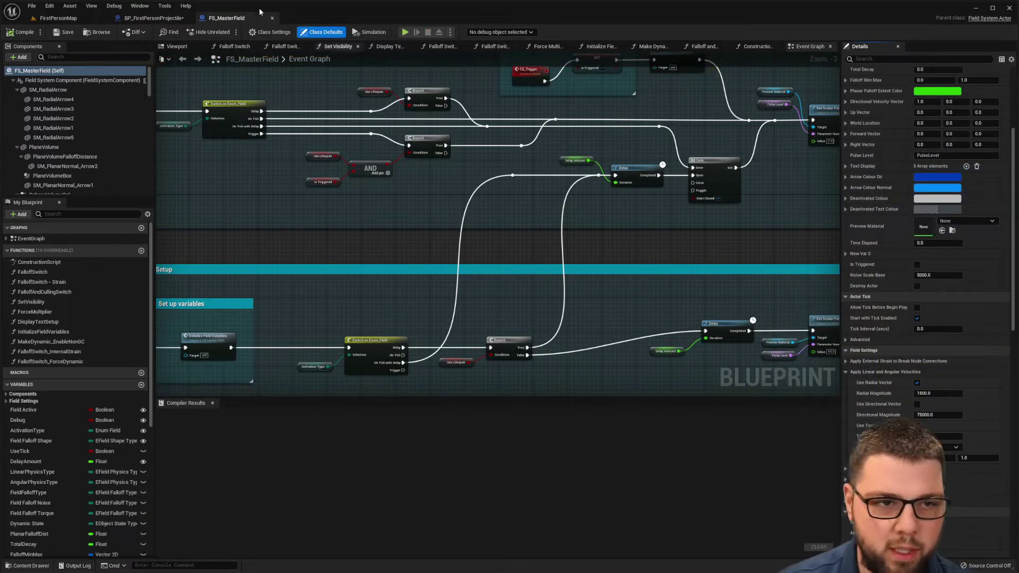
Play-test the level, picking up the rifle and walking around the fractured wall and blue cubes, and end the session
{"action": "left_click", "coordinate": [405, 32]}
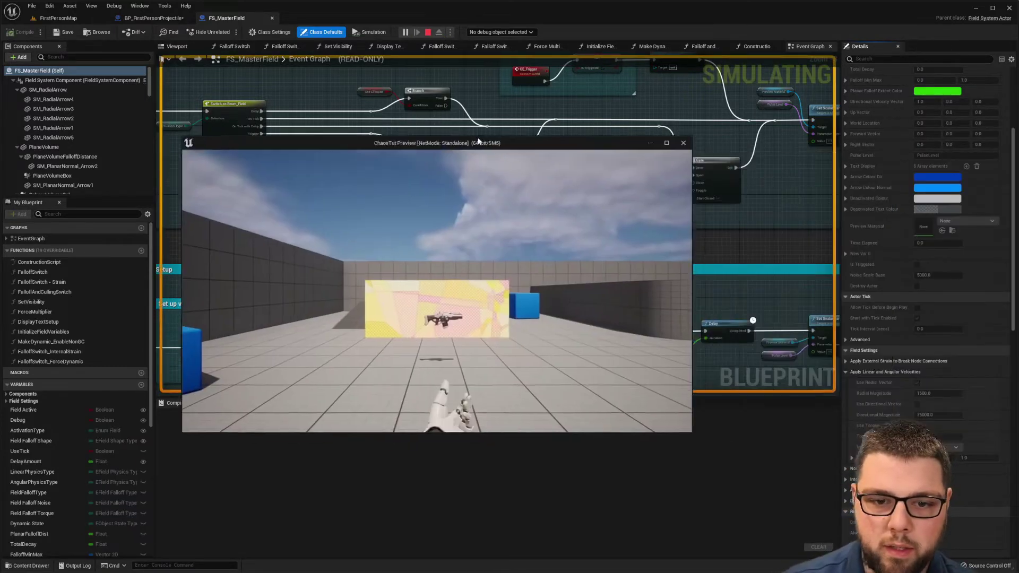
{"action": "key", "text": "w"}
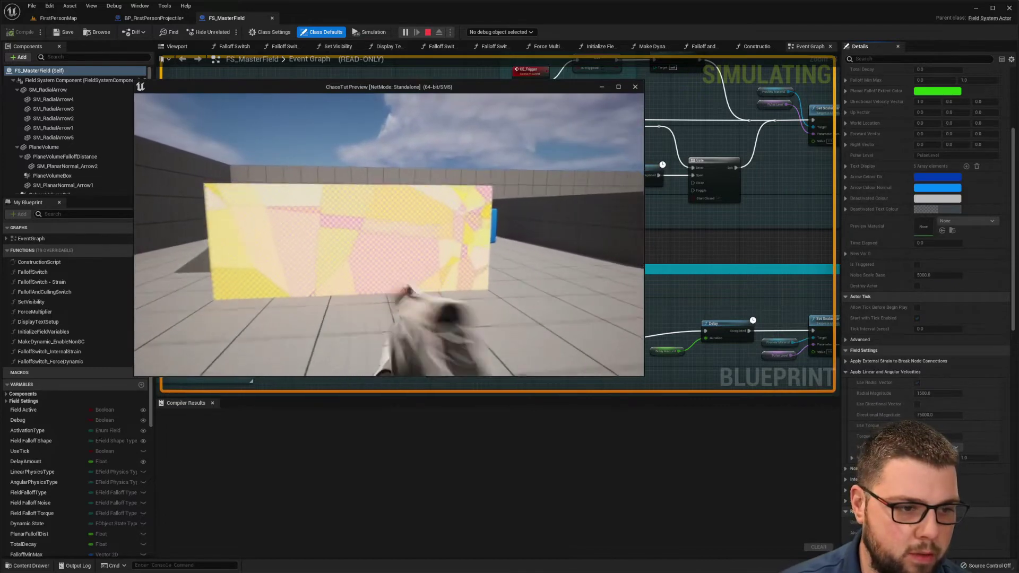
{"action": "key", "text": "s"}
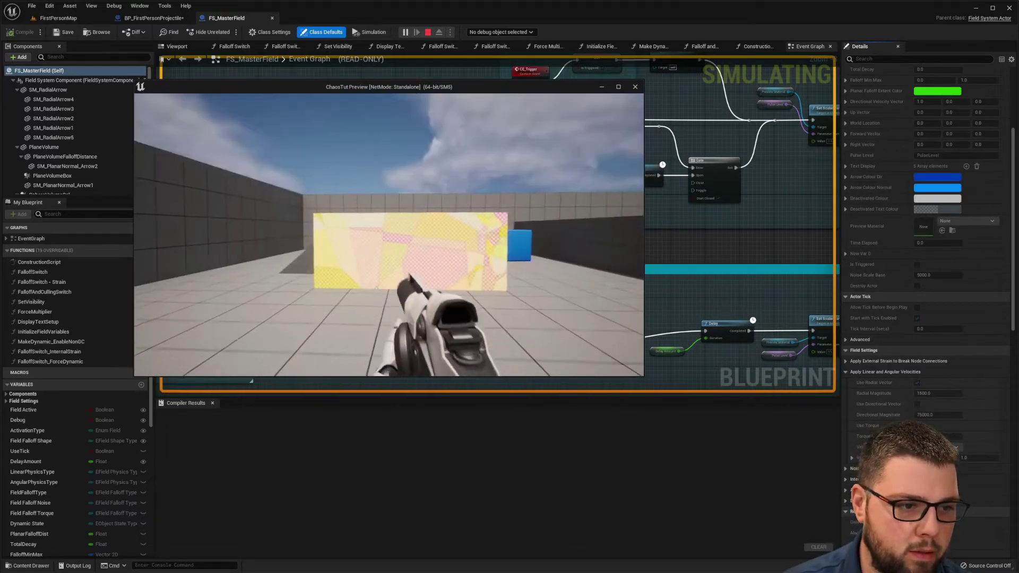
{"action": "key", "text": "w"}
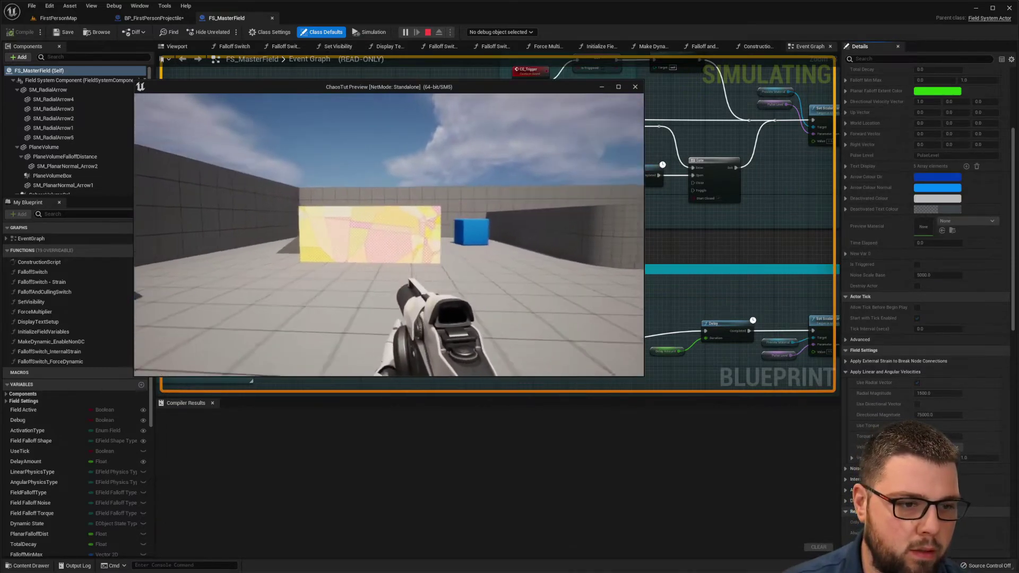
{"action": "key", "text": "d"}
{"action": "key", "text": "w"}
{"action": "key", "text": "space"}
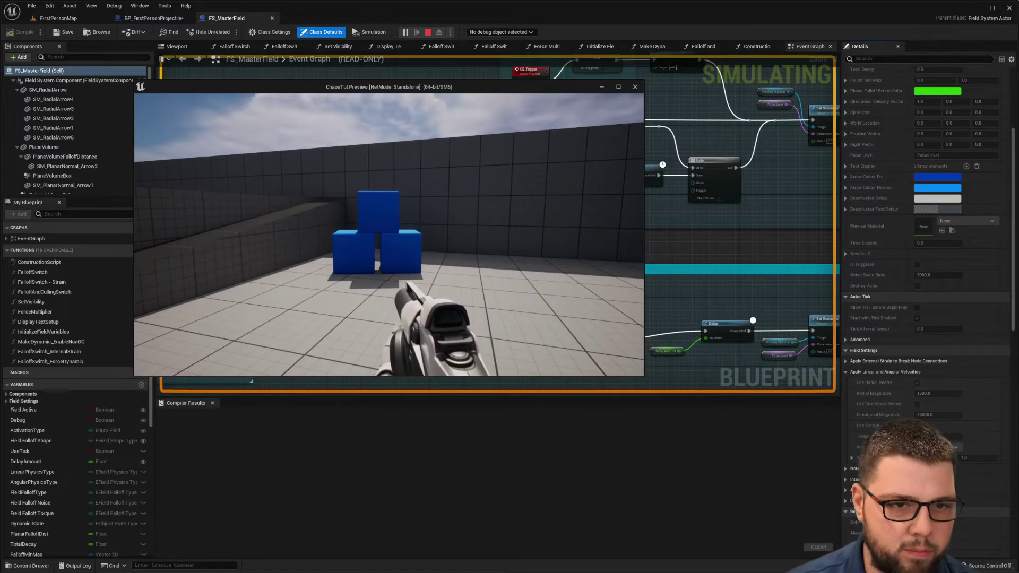
{"action": "key", "text": "Escape"}
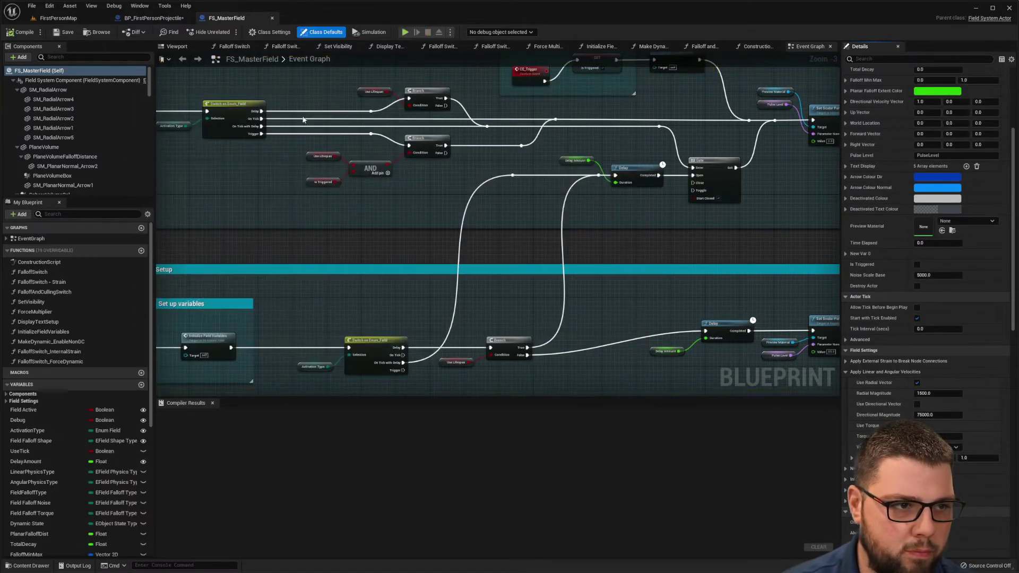
In BP_FirstPersonProjectile's event graph, connect Event Hit's Hit Location to the Spawn Transform of the SpawnActor FS Master Field node
{"action": "left_click", "coordinate": [153, 18]}
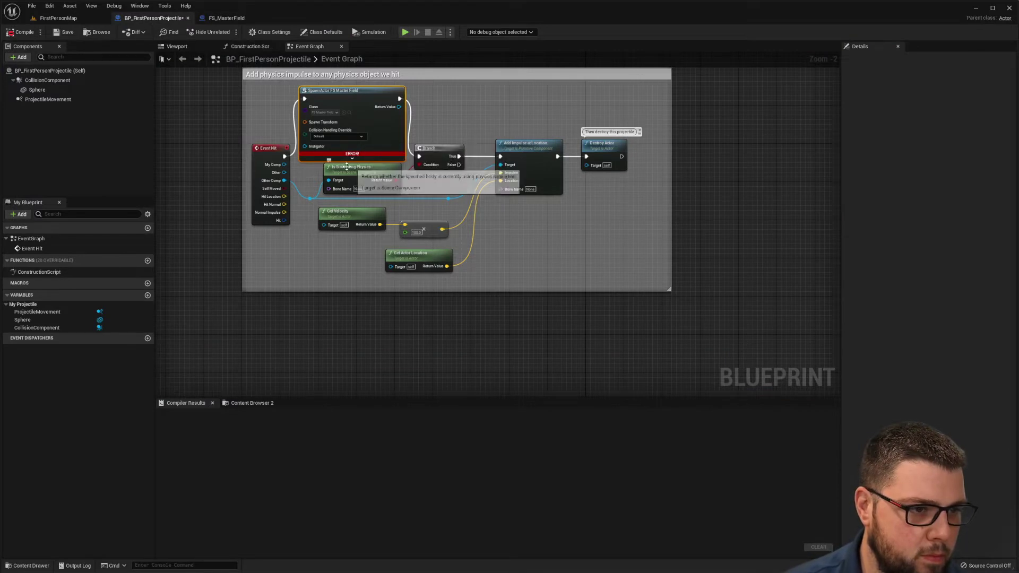
{"action": "scroll", "coordinate": [212, 123], "scroll_direction": "up", "scroll_amount": 2}
{"action": "right_click_drag", "start_coordinate": [257, 116], "coordinate": [300, 157]}
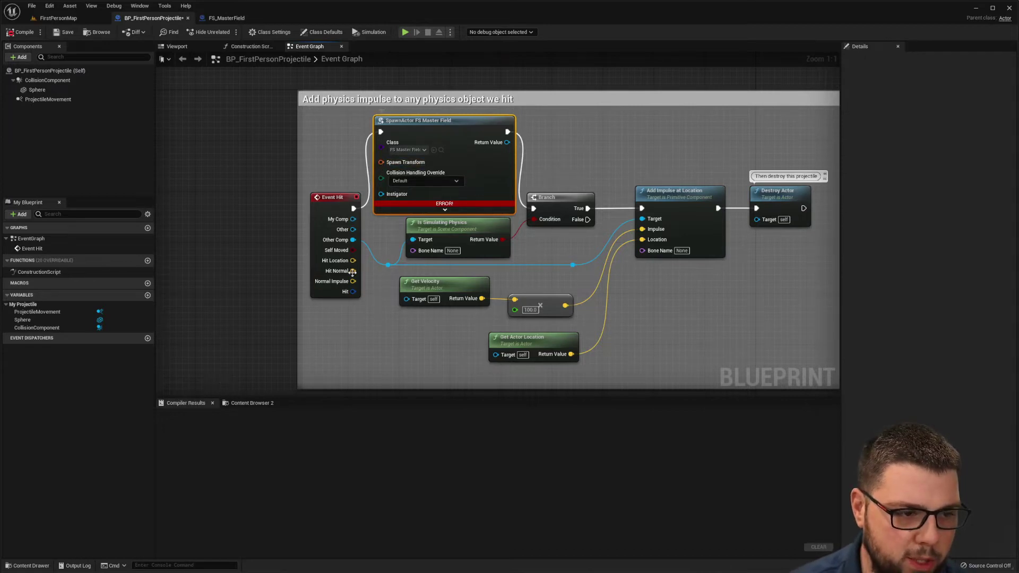
{"action": "left_click_drag", "start_coordinate": [353, 261], "coordinate": [381, 164]}
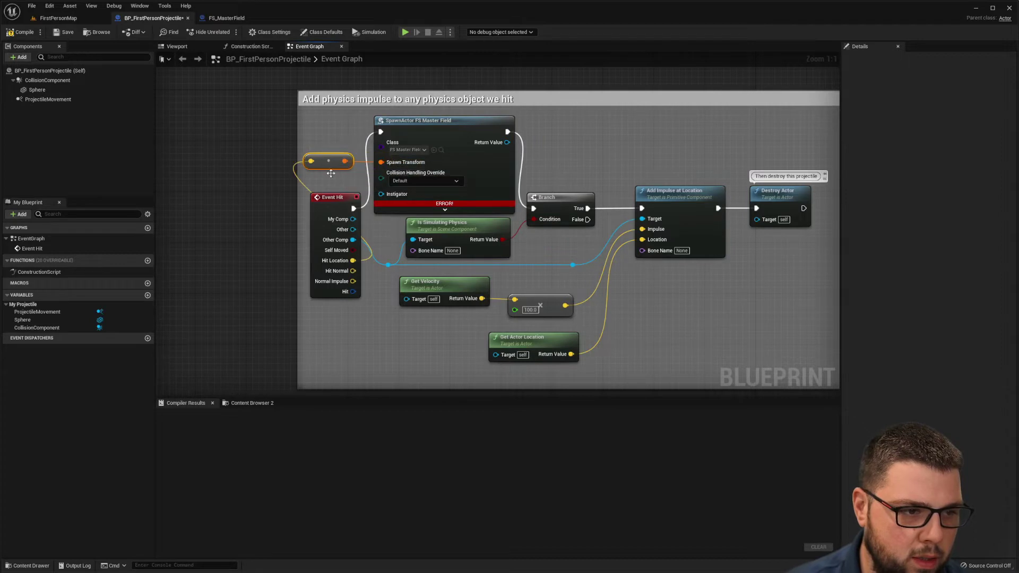
Spread out the Event Hit and conversion nodes, widen the comment box to enclose them, and compile the blueprint
{"action": "left_click_drag", "start_coordinate": [337, 198], "coordinate": [240, 198]}
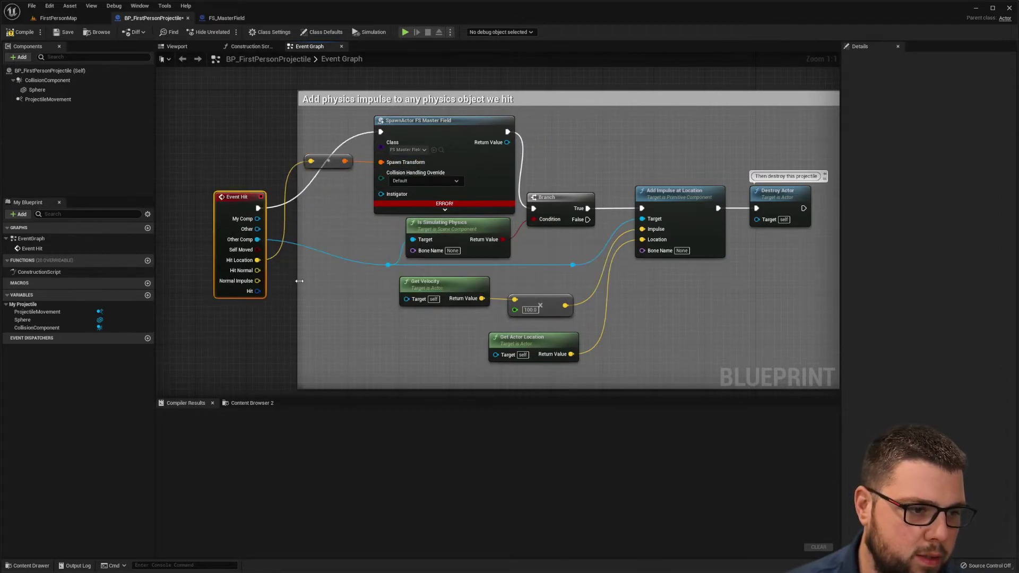
{"action": "left_click_drag", "start_coordinate": [299, 281], "coordinate": [198, 280]}
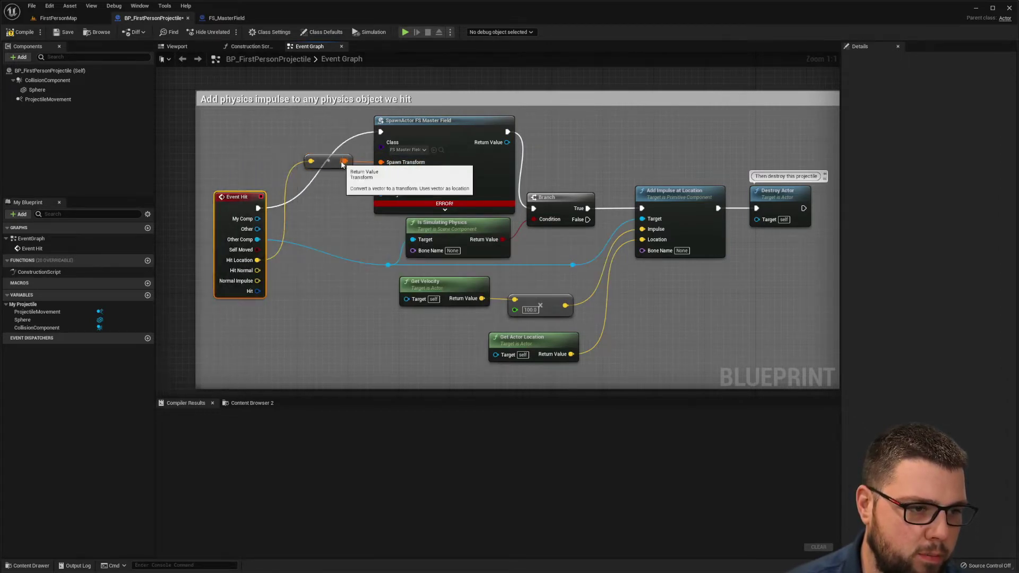
{"action": "left_click_drag", "start_coordinate": [331, 161], "coordinate": [338, 212]}
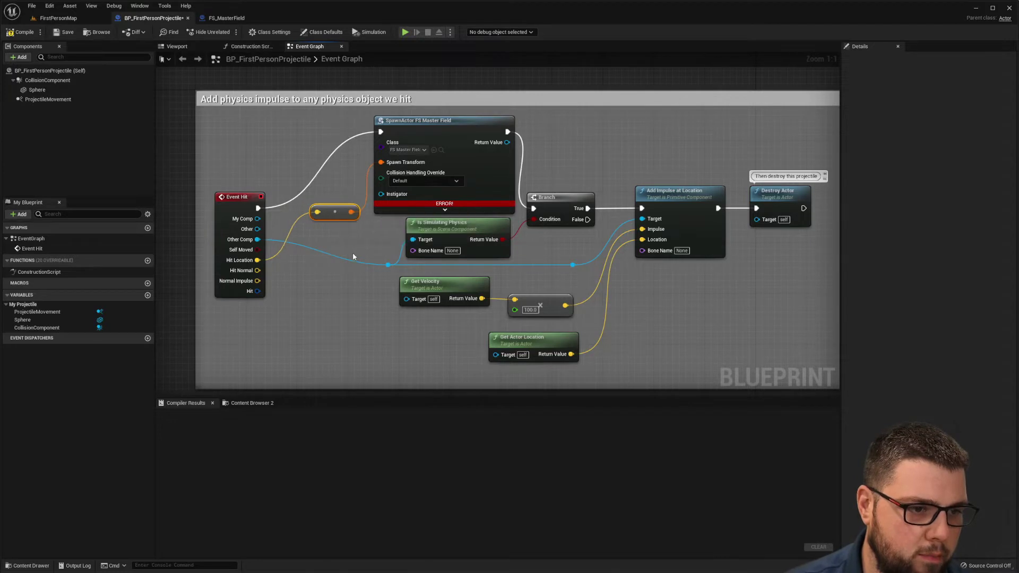
{"action": "left_click", "coordinate": [21, 32]}
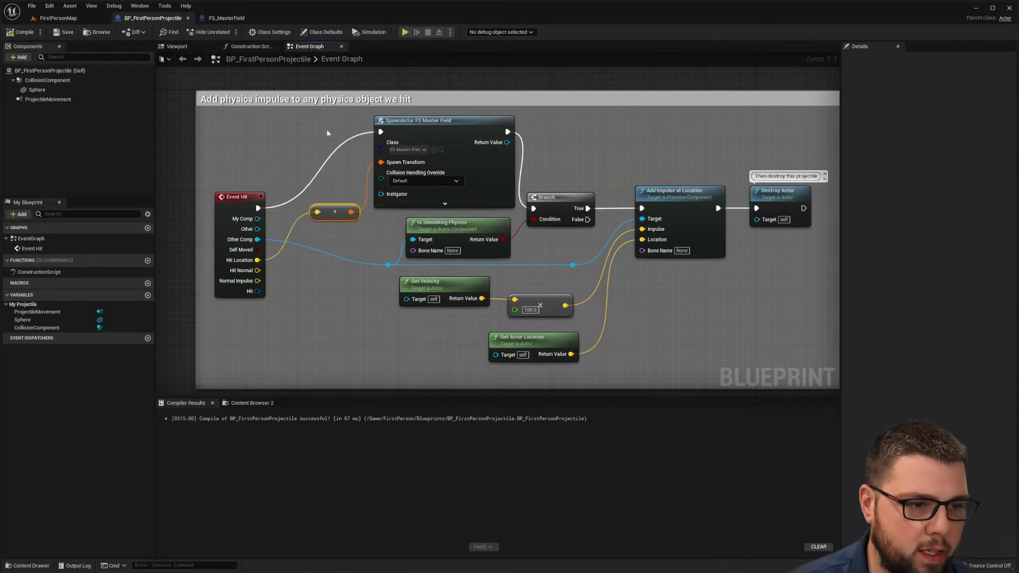
Play-test the level, picking up the rifle and shooting the near end of the fractured wall
{"action": "left_click", "coordinate": [406, 32]}
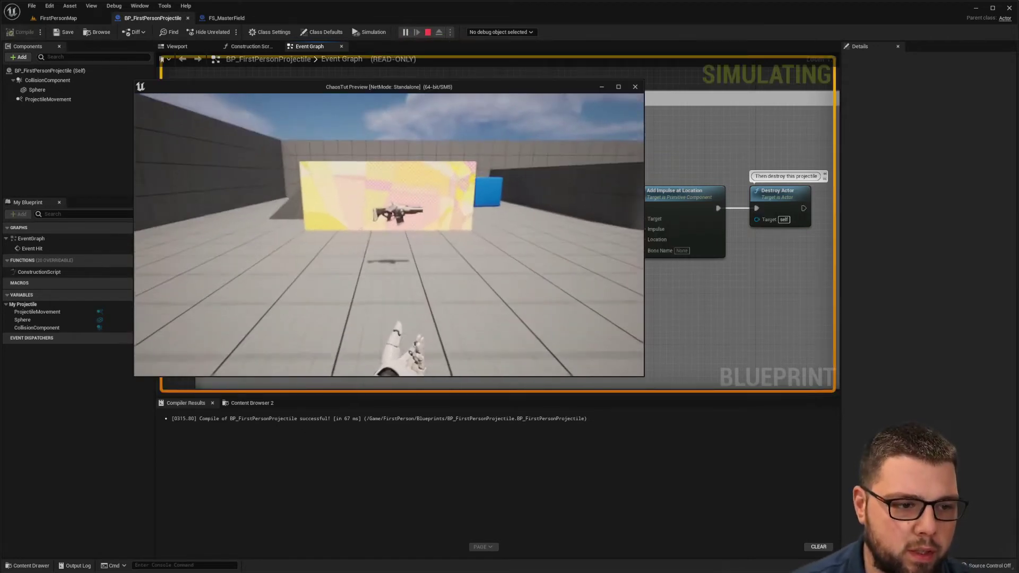
{"action": "key", "text": "w"}
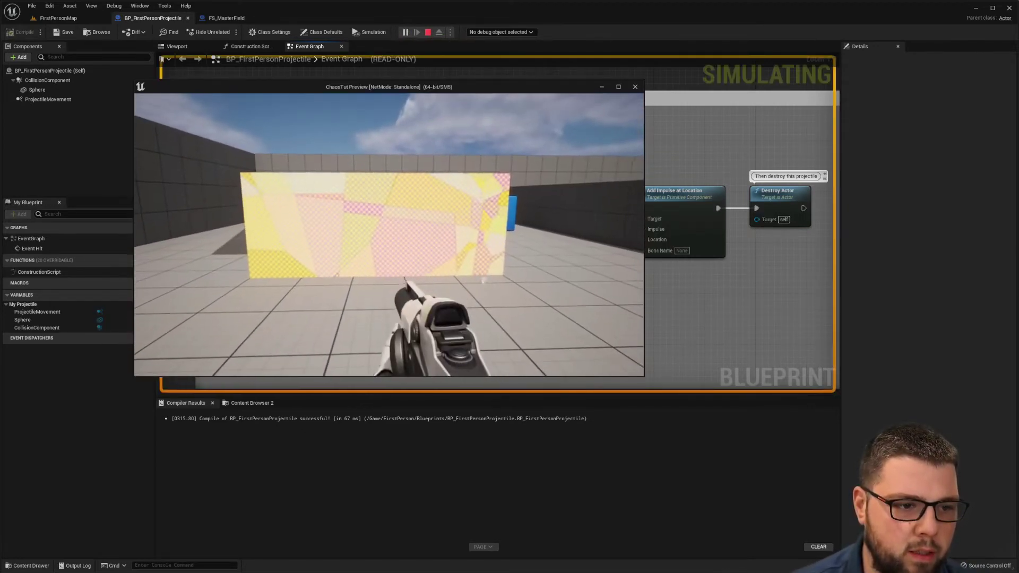
{"action": "key", "text": "a"}
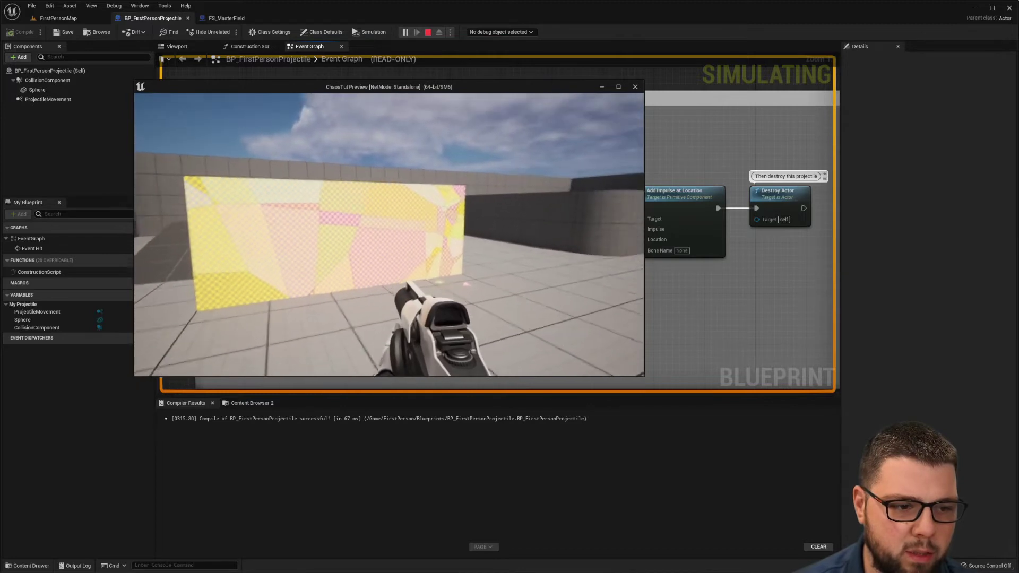
{"action": "key", "text": "w"}
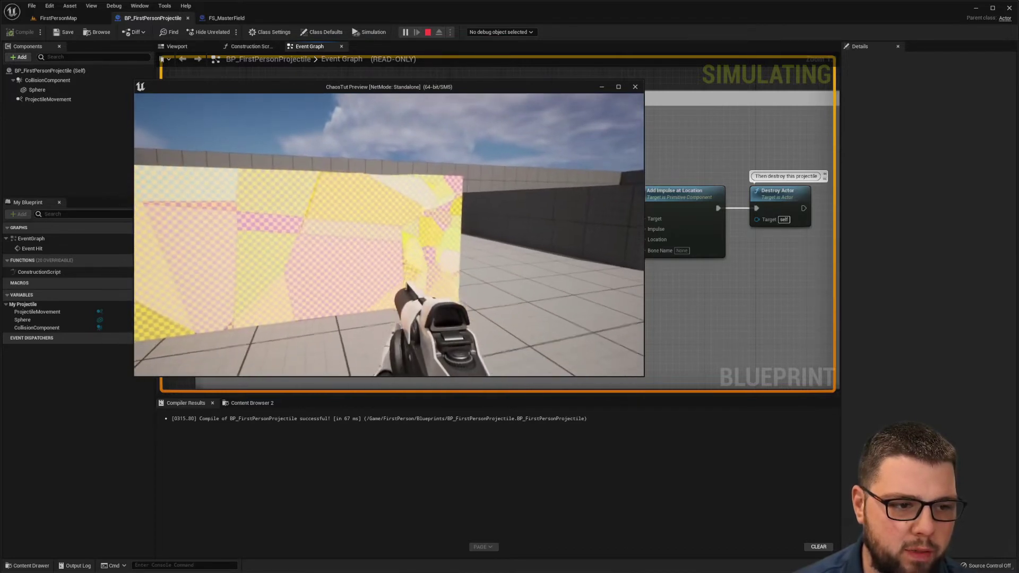
{"action": "left_click", "coordinate": [389, 235]}
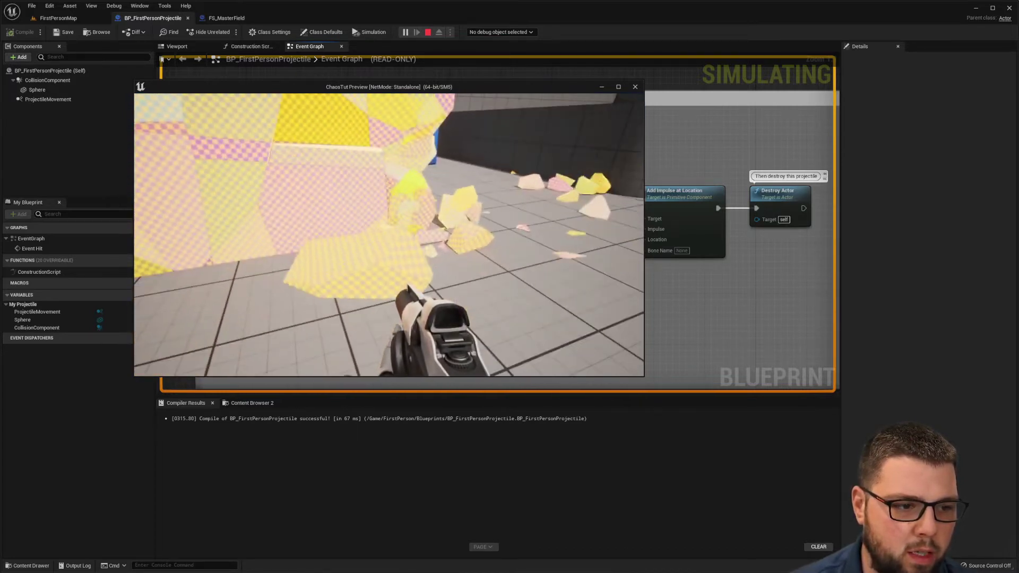
Circle the damaged wall, shoot it from other sides, and end the play session
{"action": "key", "text": "s"}
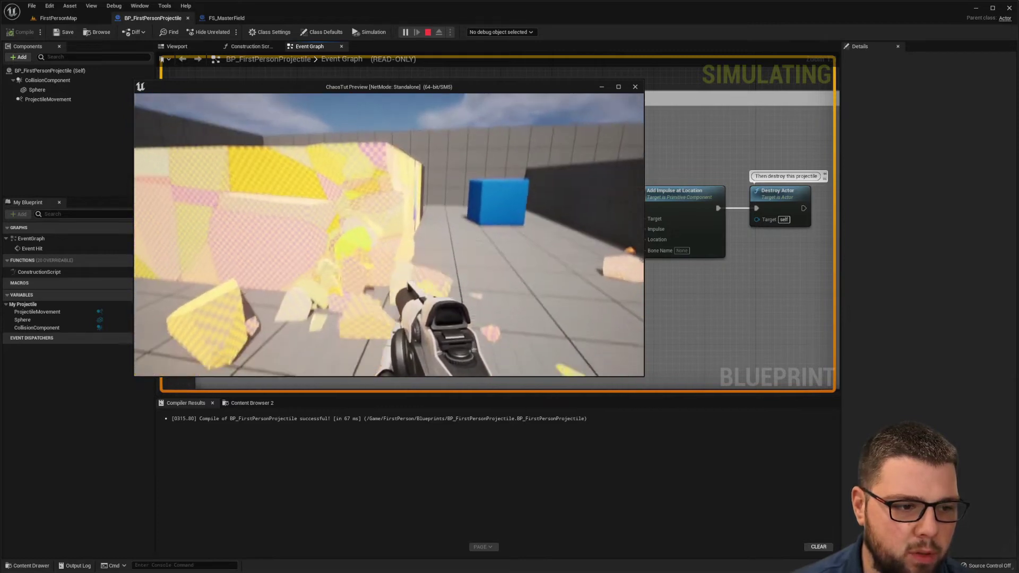
{"action": "key", "text": "w"}
{"action": "mouse_move", "coordinate": [389, 235]}
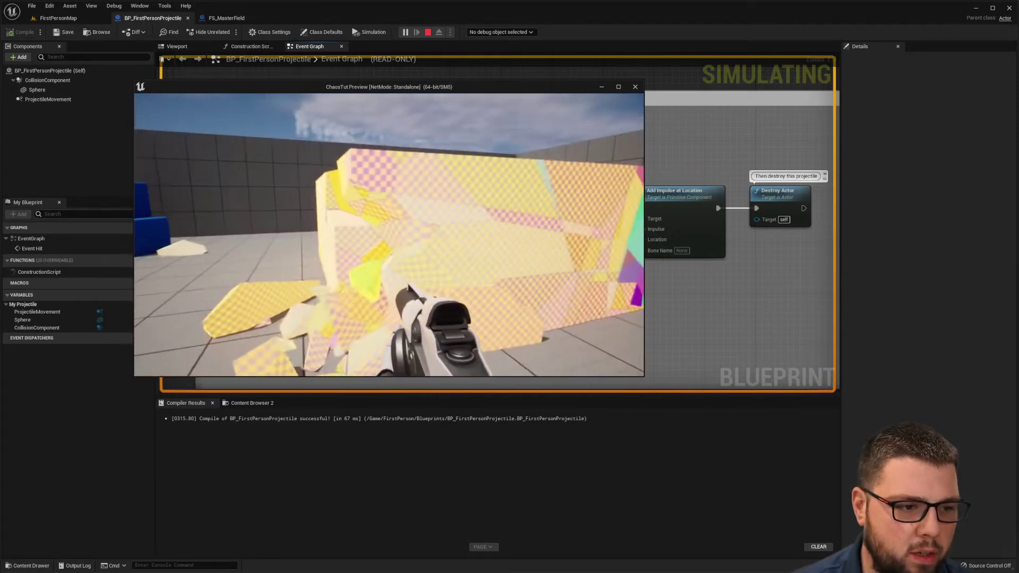
{"action": "key", "text": "d"}
{"action": "key", "text": "s"}
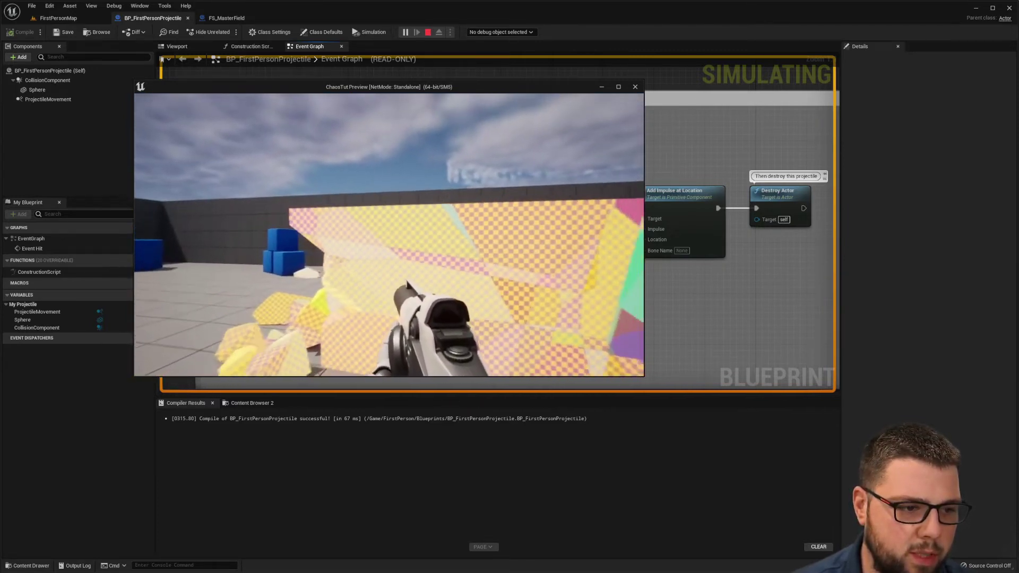
{"action": "left_click", "coordinate": [389, 234]}
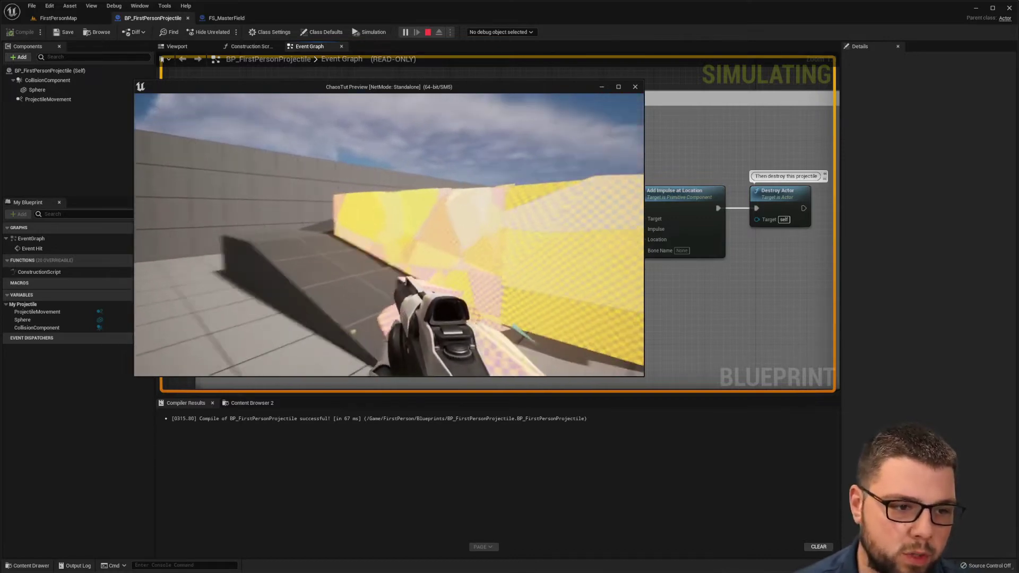
{"action": "left_click", "coordinate": [389, 235]}
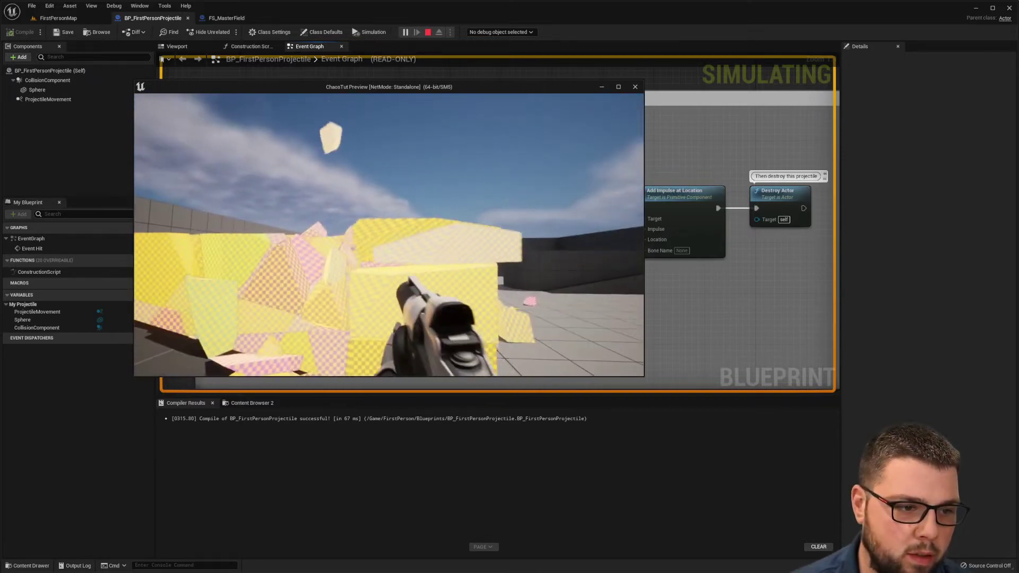
{"action": "left_click", "coordinate": [389, 235]}
{"action": "key", "text": "Escape"}
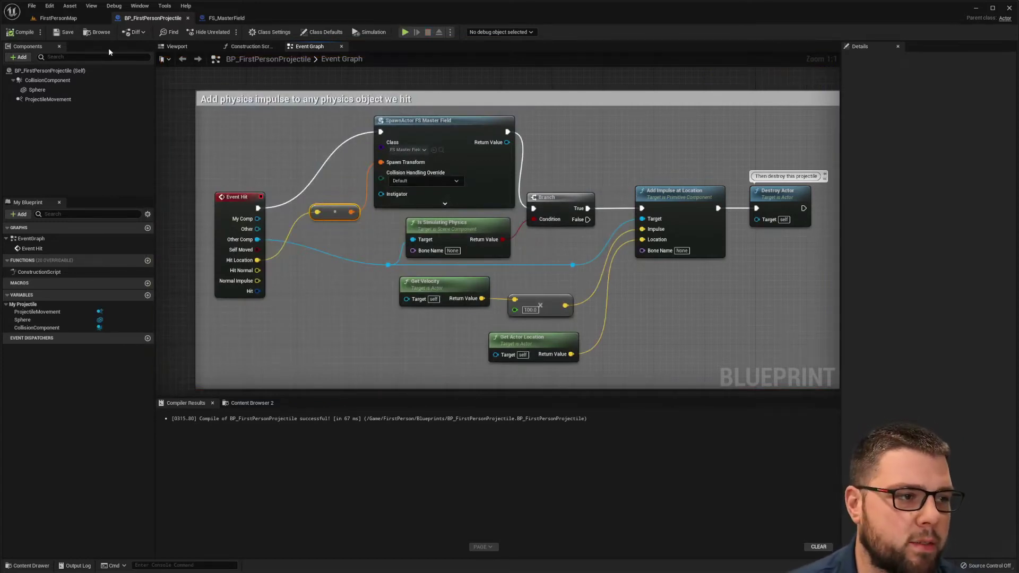
Return to FirstPersonMap and select the wall's root SM_Cube4_GeometryCollection component in the fracture hierarchy
{"action": "left_click", "coordinate": [58, 17]}
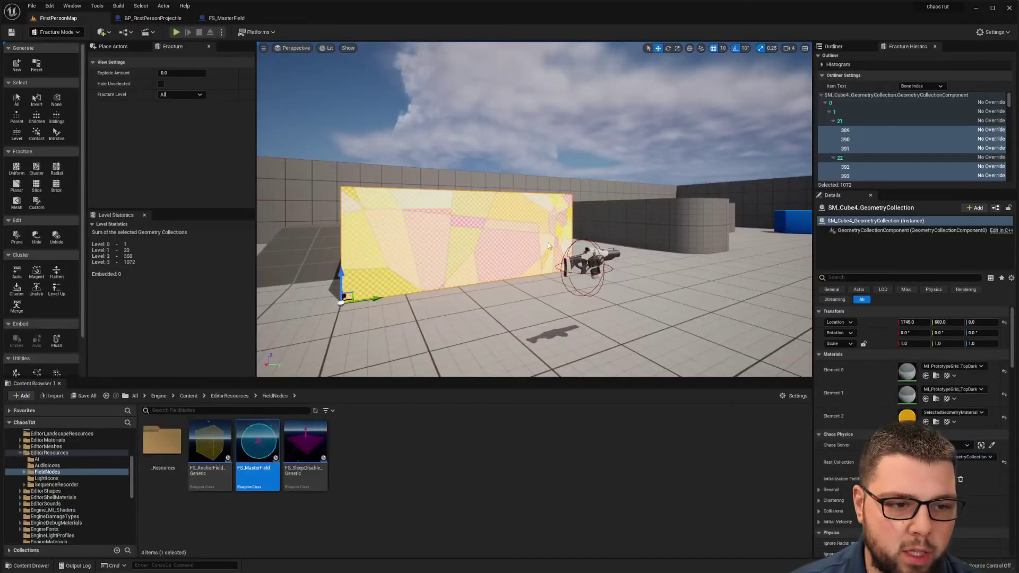
{"action": "left_click", "coordinate": [503, 245]}
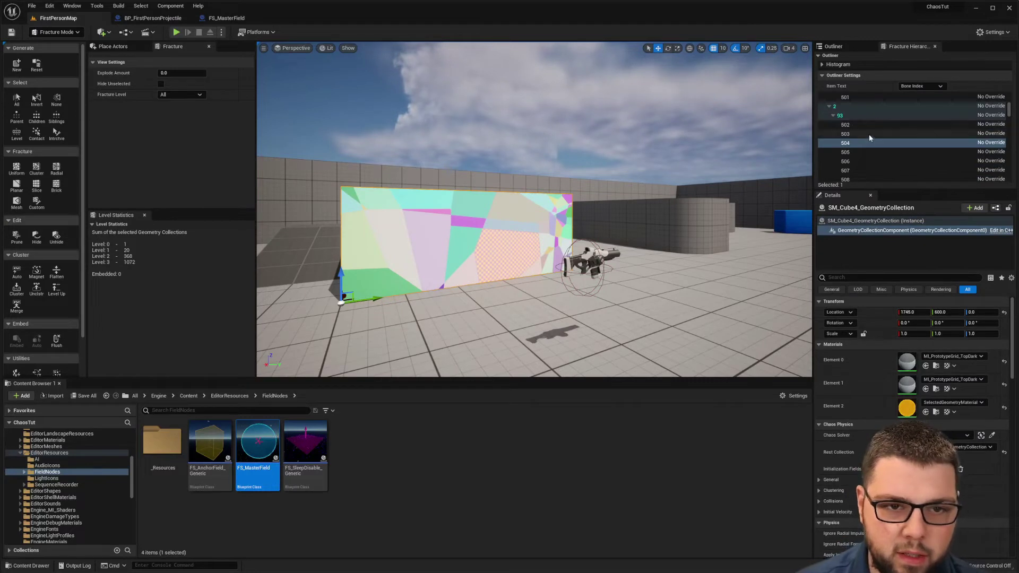
{"action": "scroll", "coordinate": [870, 142], "scroll_direction": "down", "scroll_amount": 5}
{"action": "scroll", "coordinate": [869, 142], "scroll_direction": "up", "scroll_amount": 20}
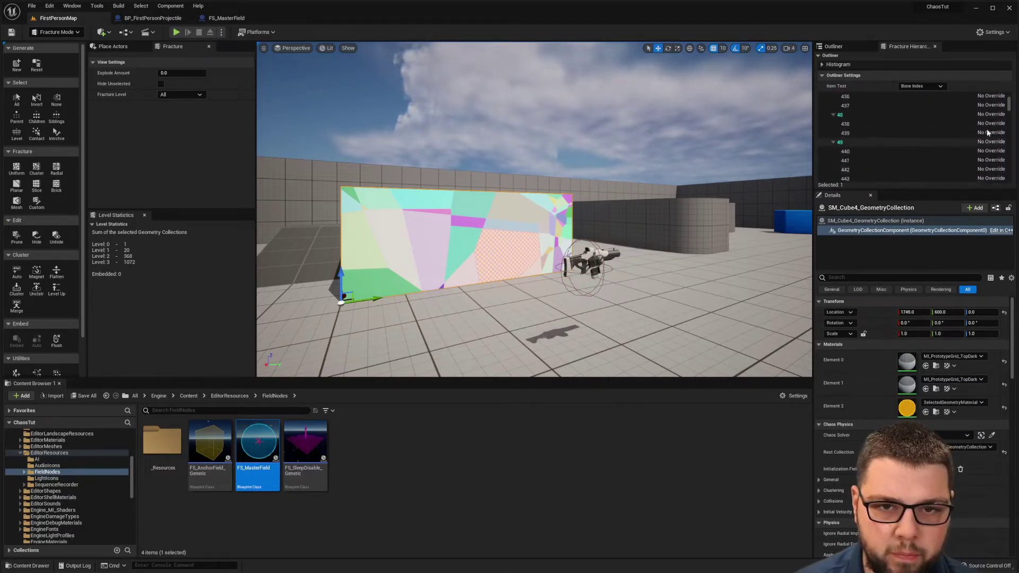
{"action": "scroll", "coordinate": [1013, 108], "scroll_direction": "up", "scroll_amount": 5}
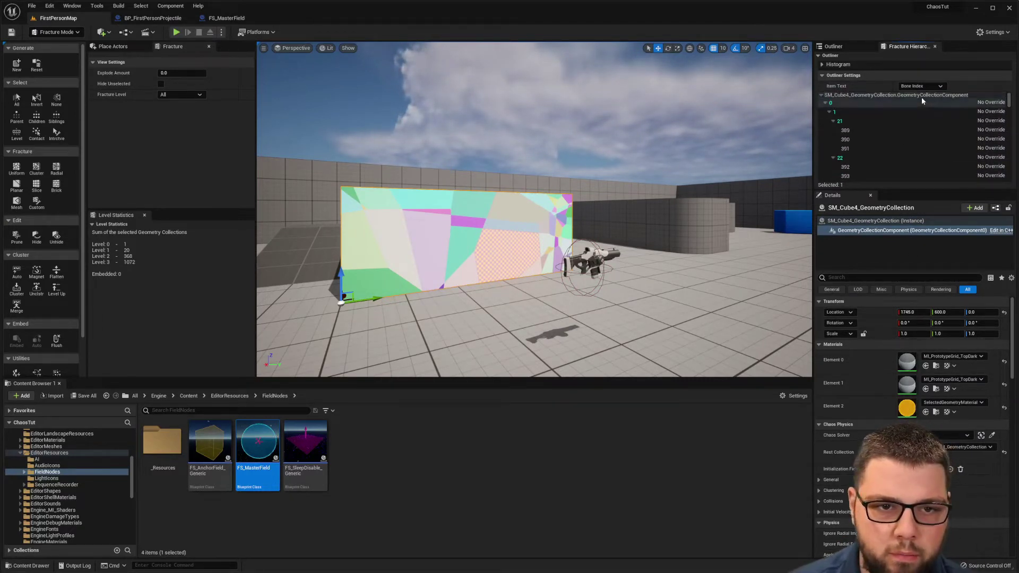
{"action": "left_click", "coordinate": [923, 95]}
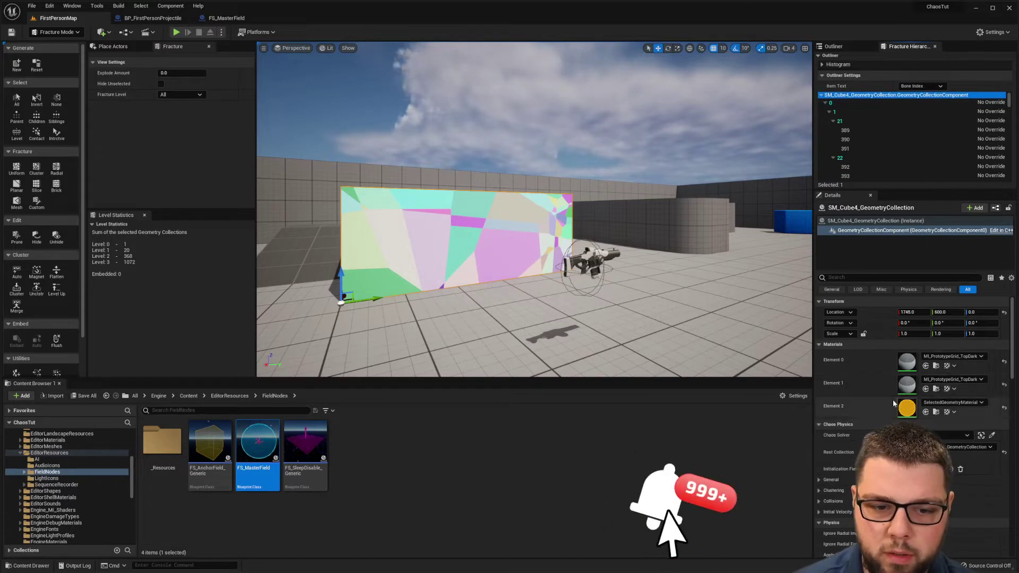
Filter the component's properties by "damage" and set Damage Threshold Index 2 to 40000
{"action": "left_click", "coordinate": [903, 276]}
{"action": "type", "text": "d"}
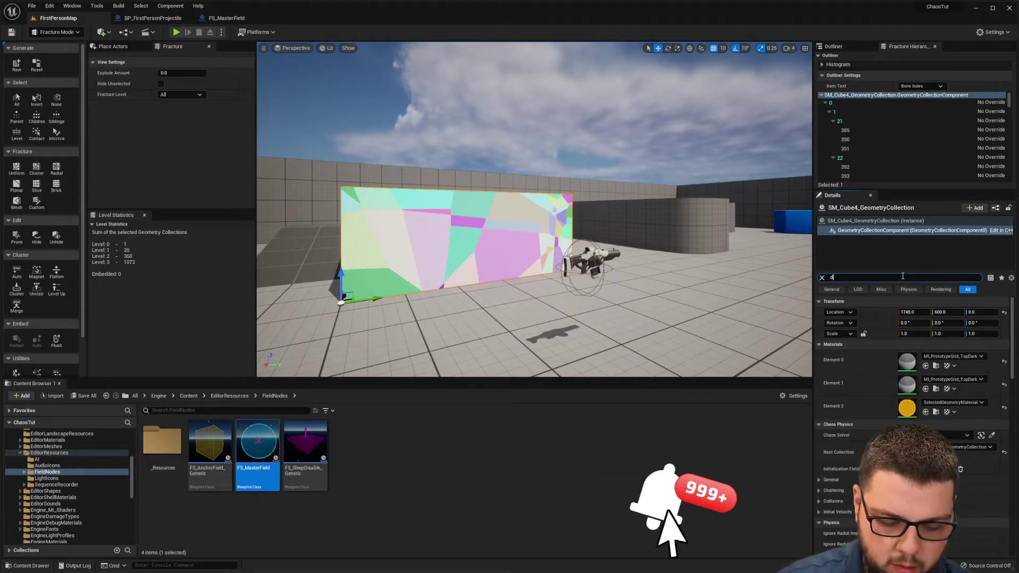
{"action": "type", "text": "amage"}
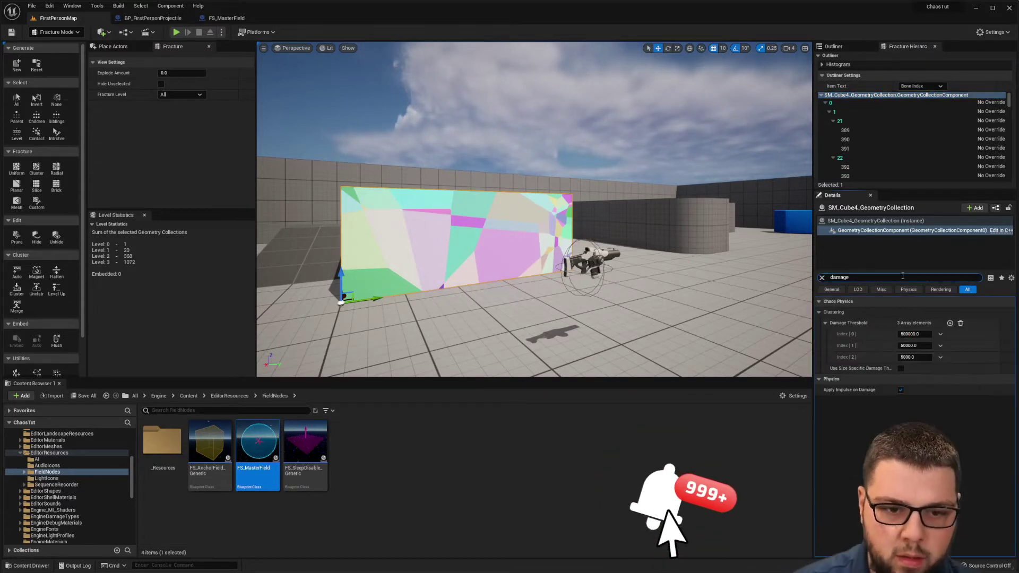
{"action": "left_click", "coordinate": [917, 357]}
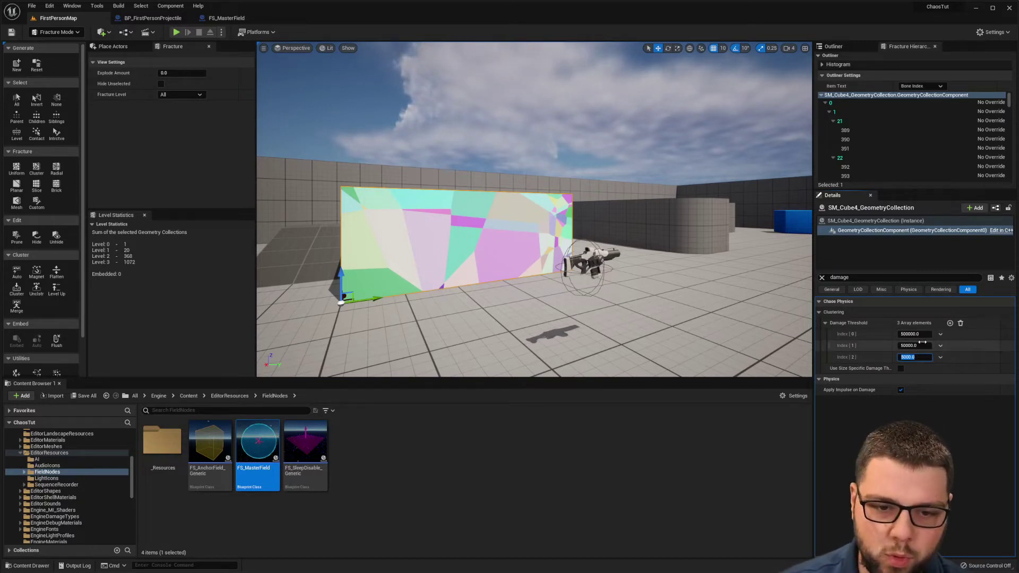
{"action": "type", "text": "40000"}
{"action": "key", "text": "Return"}
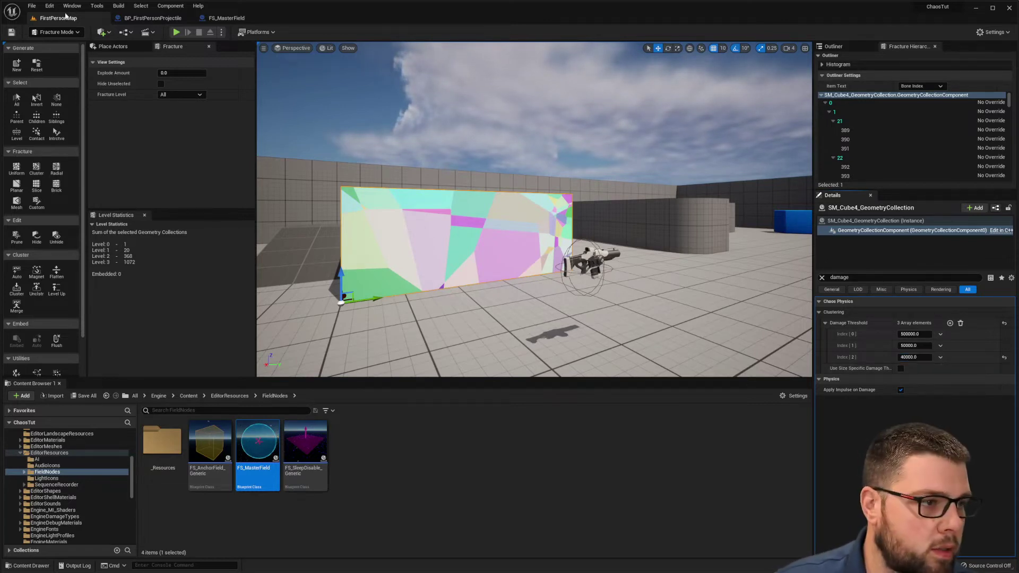
Play-test the level, picking up the rifle and shooting one end of the fractured wall
{"action": "left_click", "coordinate": [179, 33]}
{"action": "key", "text": "w"}
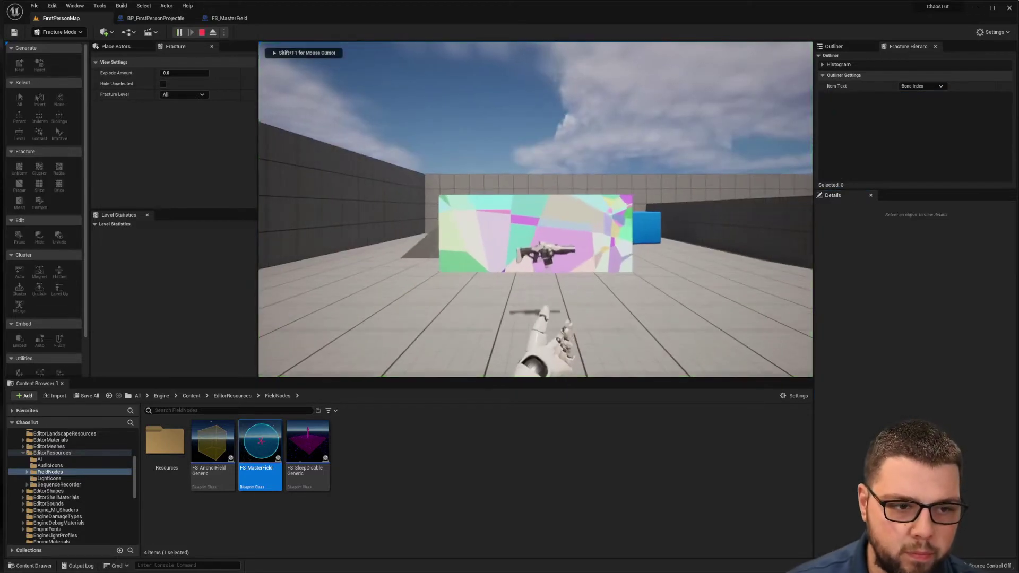
{"action": "key", "text": "d"}
{"action": "key", "text": "s"}
{"action": "left_click", "coordinate": [535, 210]}
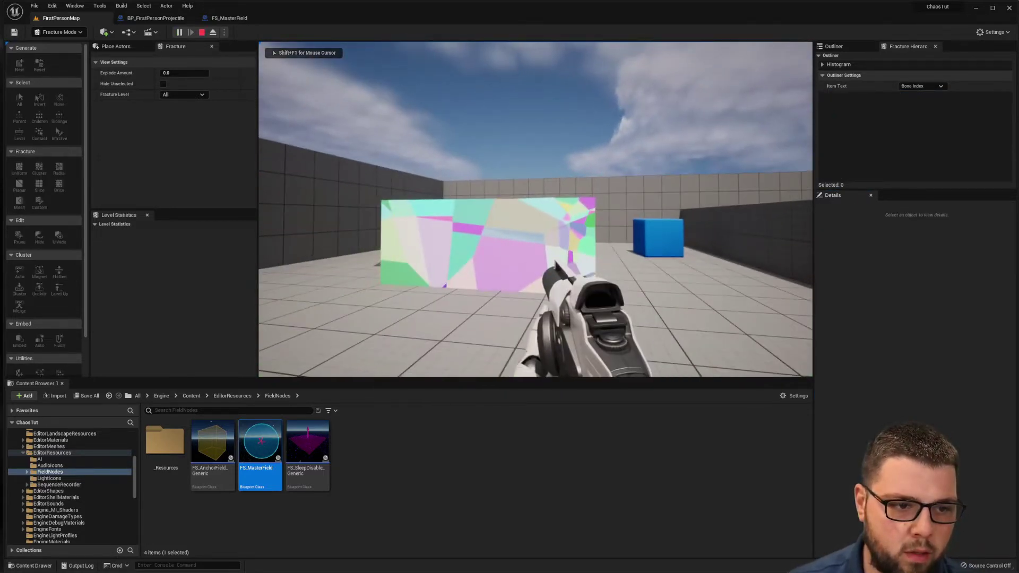
{"action": "key", "text": "w"}
{"action": "left_click", "coordinate": [535, 210]}
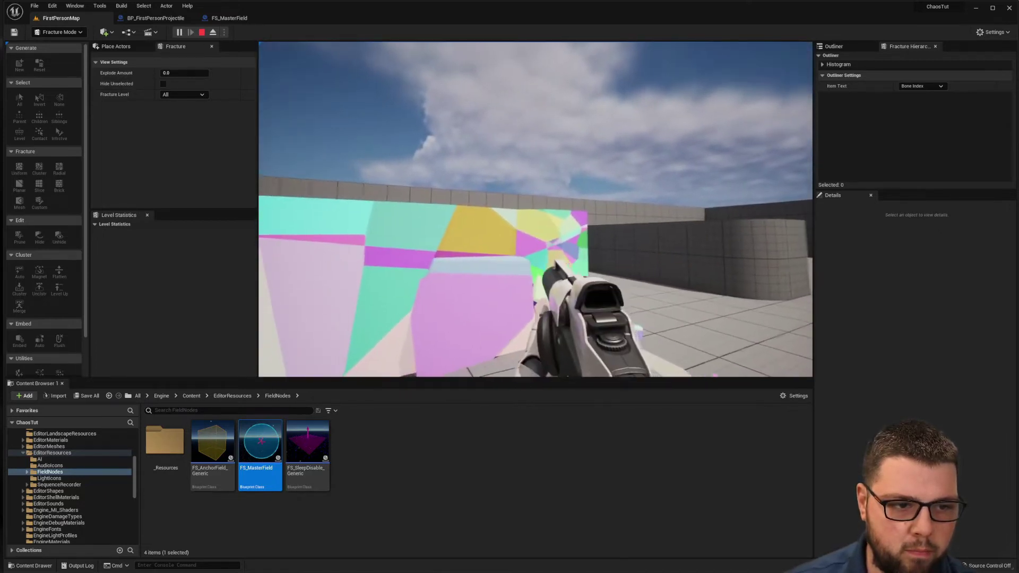
{"action": "left_click", "coordinate": [535, 209]}
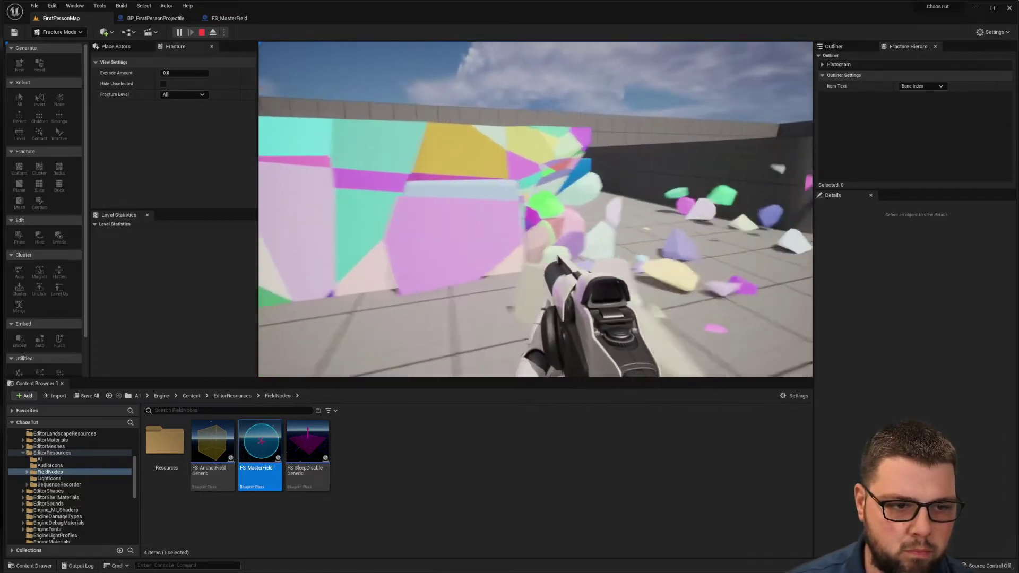
Back away from the damaged end and shoot the intact part of the fractured wall
{"action": "key", "text": "s"}
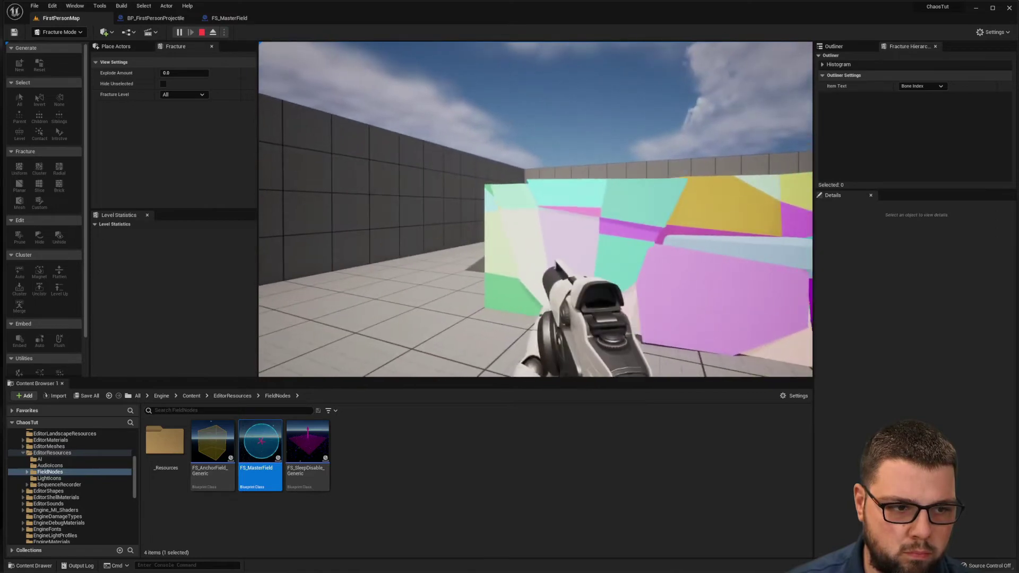
{"action": "left_click", "coordinate": [535, 209]}
{"action": "key", "text": "a"}
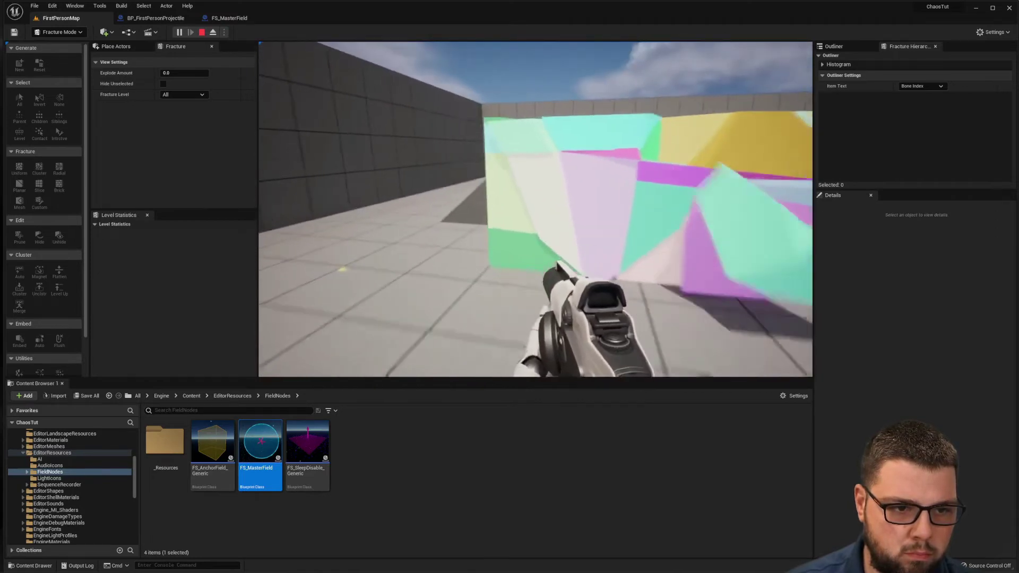
{"action": "left_click", "coordinate": [535, 209]}
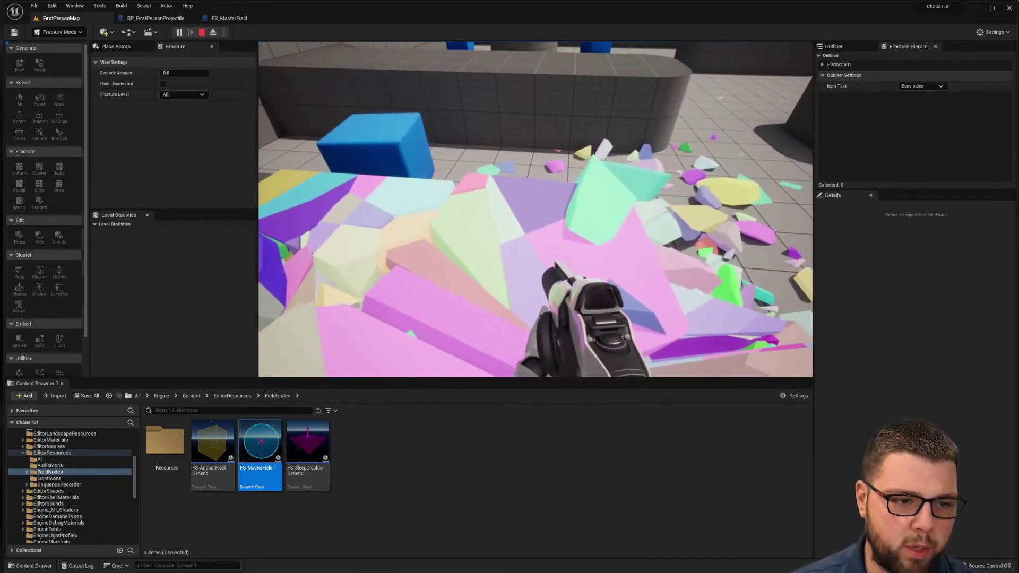
Walk around the collapsed wall, shoot the scattered chunks from several sides, and end the play session
{"action": "key", "text": "w"}
{"action": "key", "text": "s"}
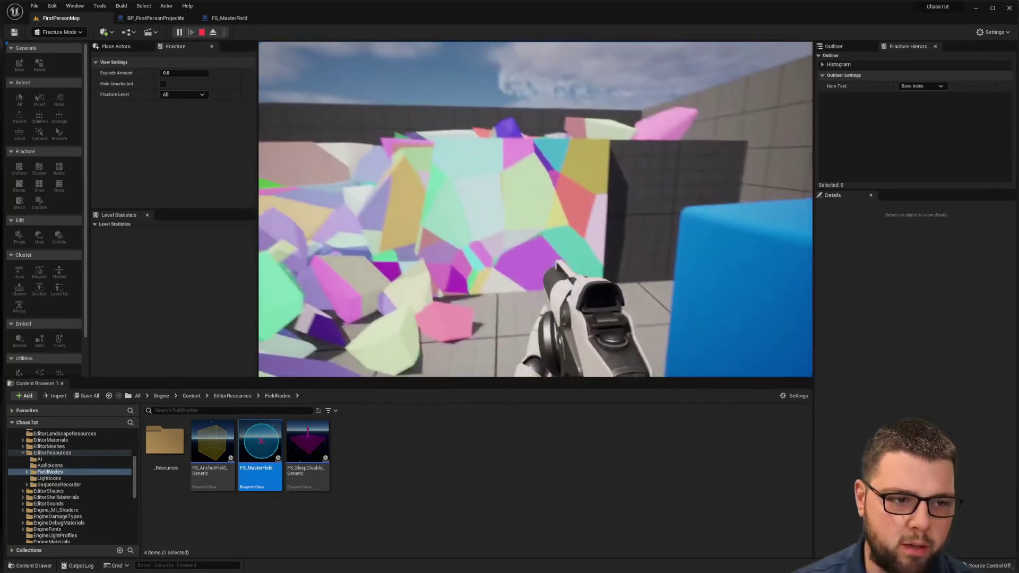
{"action": "left_click", "coordinate": [535, 209]}
{"action": "key", "text": "w"}
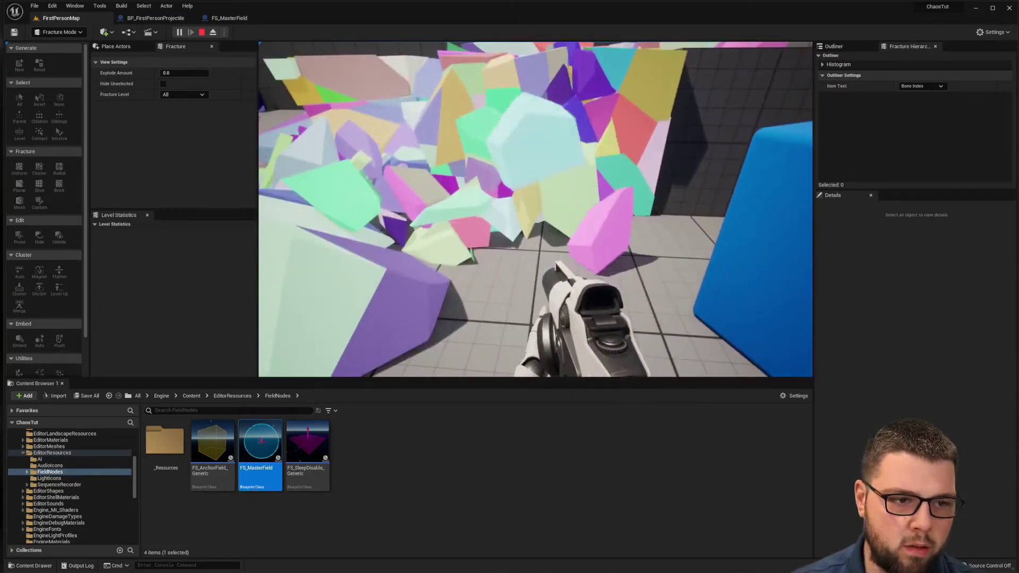
{"action": "key", "text": "w"}
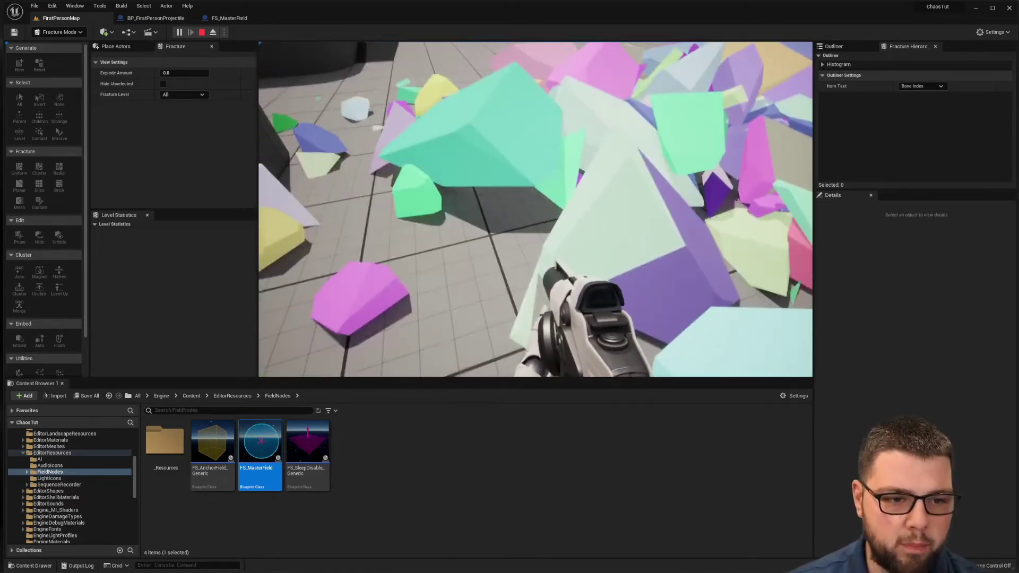
{"action": "left_click", "coordinate": [535, 210]}
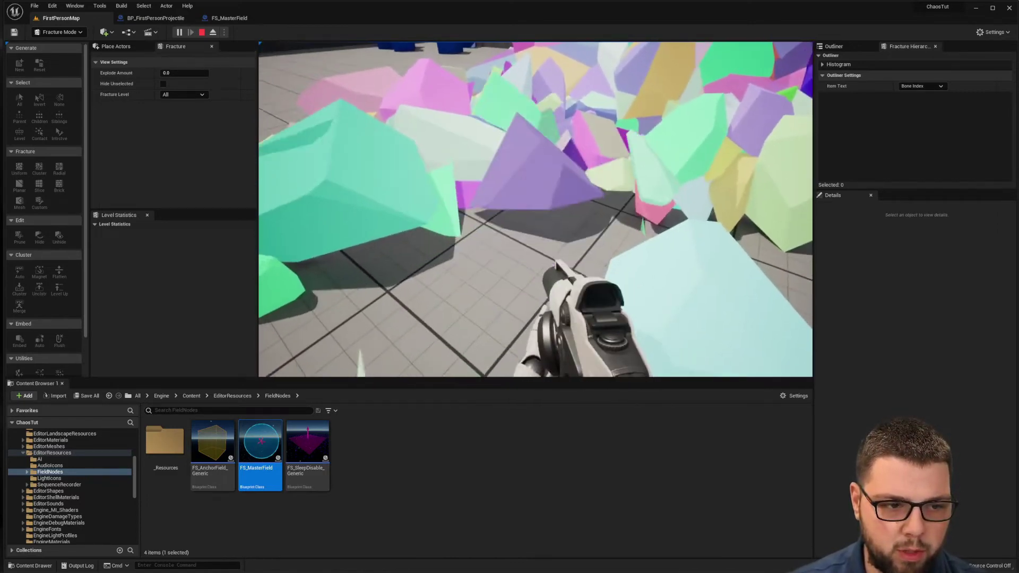
{"action": "key", "text": "w"}
{"action": "left_click", "coordinate": [536, 210]}
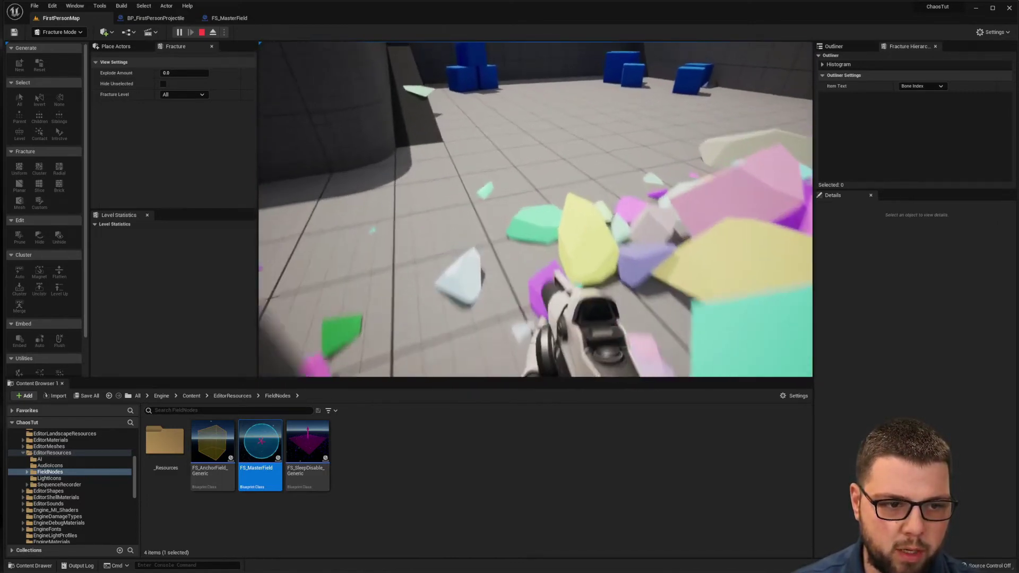
{"action": "key", "text": "s"}
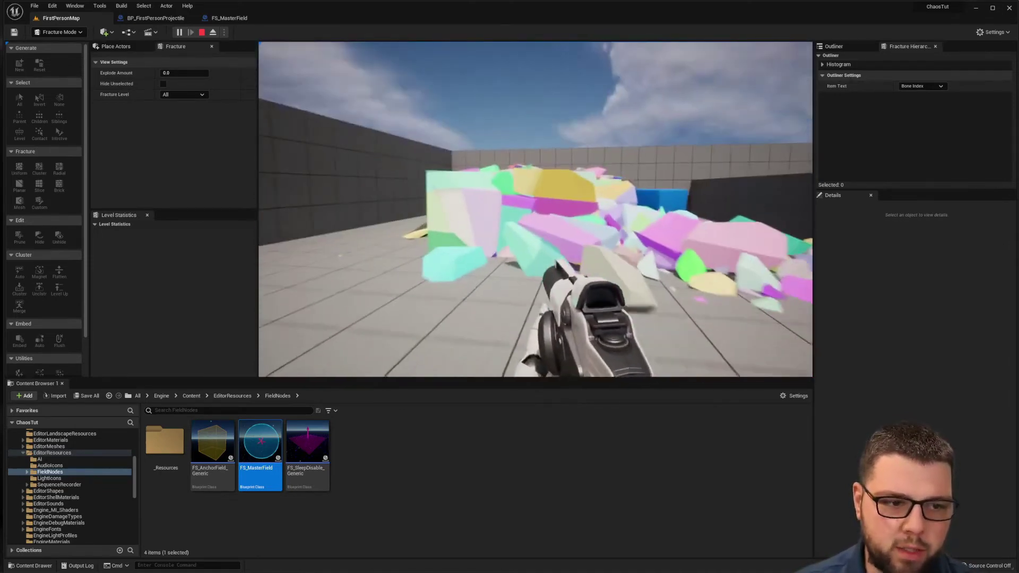
{"action": "key", "text": "Escape"}
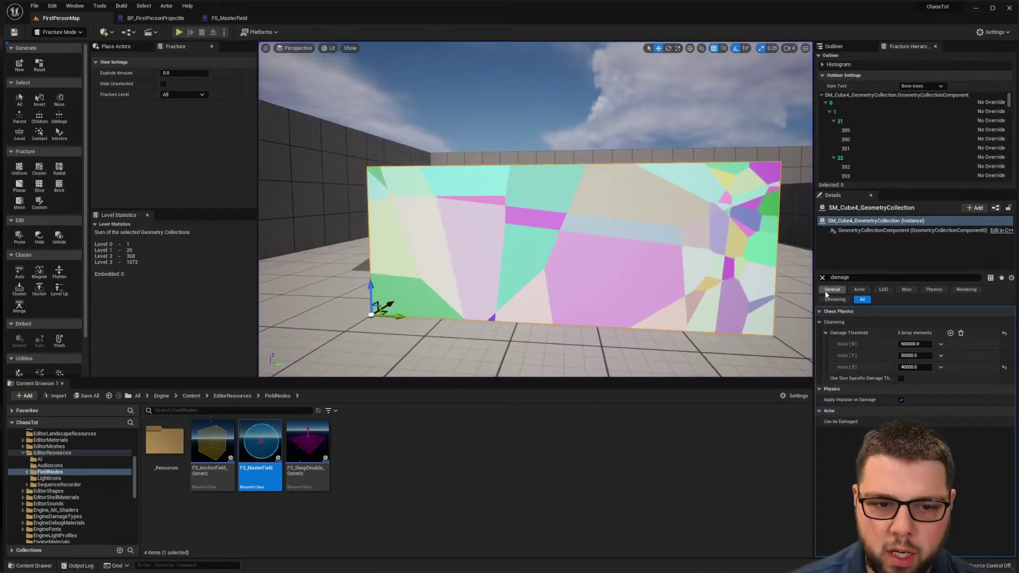
Filter the fractured wall's properties by "bone" and turn off Show Bone Colors
{"action": "left_click", "coordinate": [823, 278]}
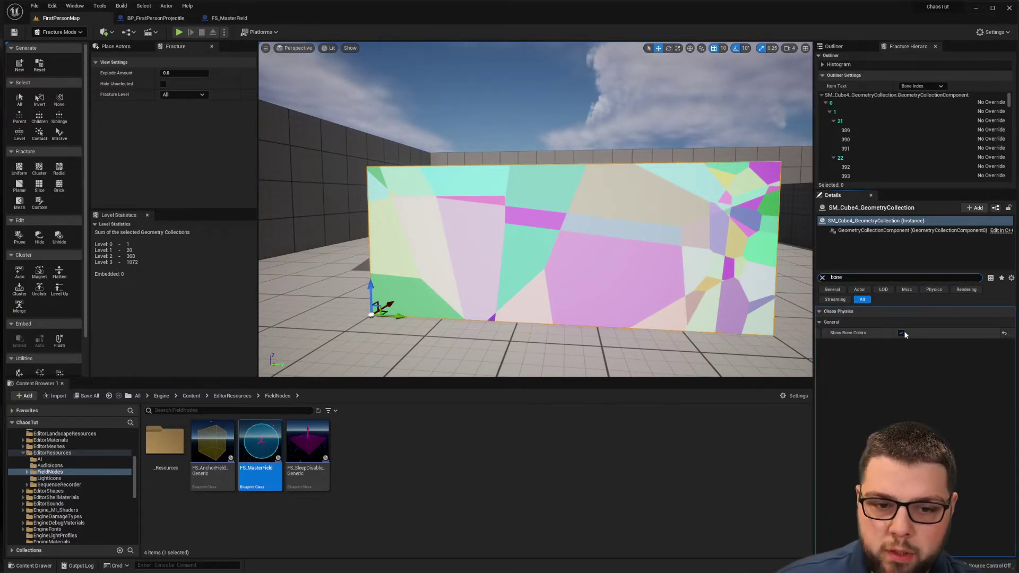
{"action": "left_click", "coordinate": [901, 333]}
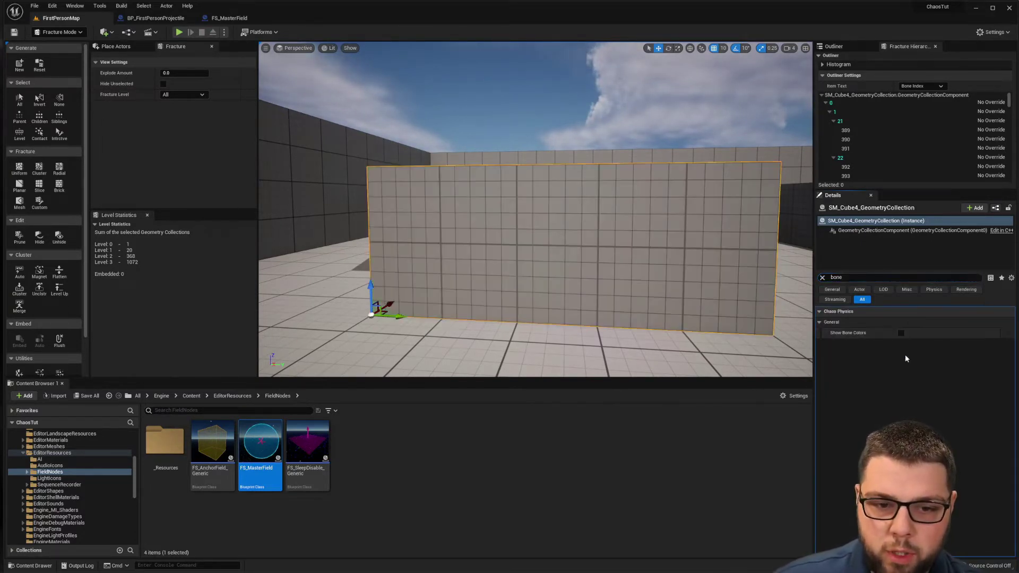
Play-test the wall without bone colors, picking up the rifle and firing at it from a distance
{"action": "left_click", "coordinate": [179, 33]}
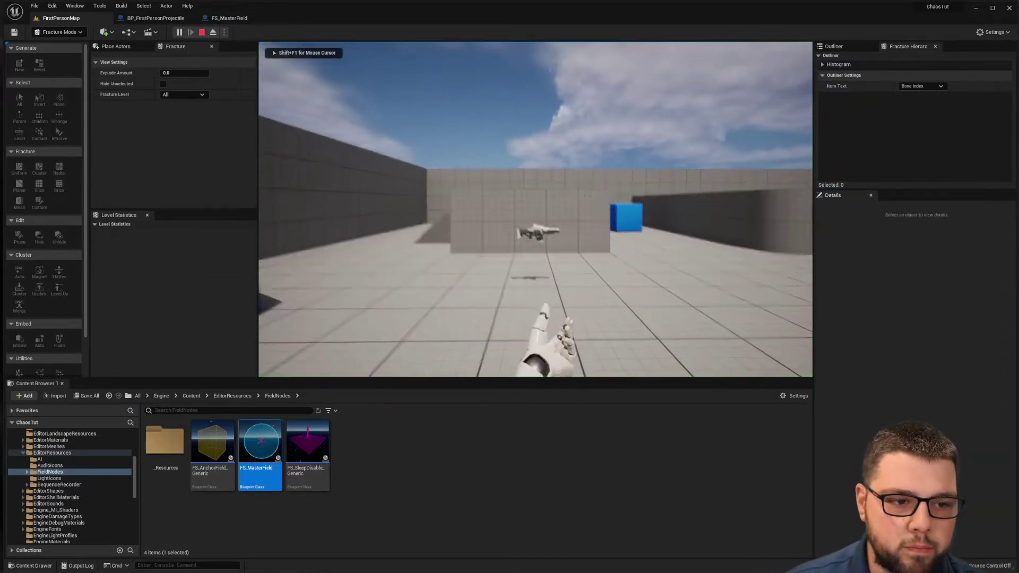
{"action": "key", "text": "w"}
{"action": "key", "text": "d"}
{"action": "key", "text": "s"}
{"action": "left_click", "coordinate": [535, 210]}
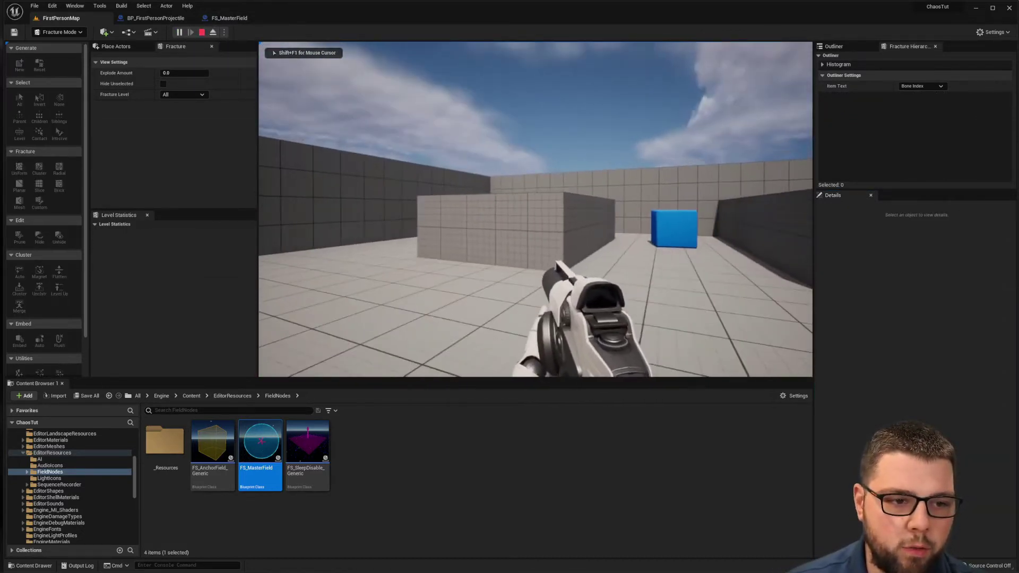
{"action": "key", "text": "w"}
{"action": "key", "text": "a"}
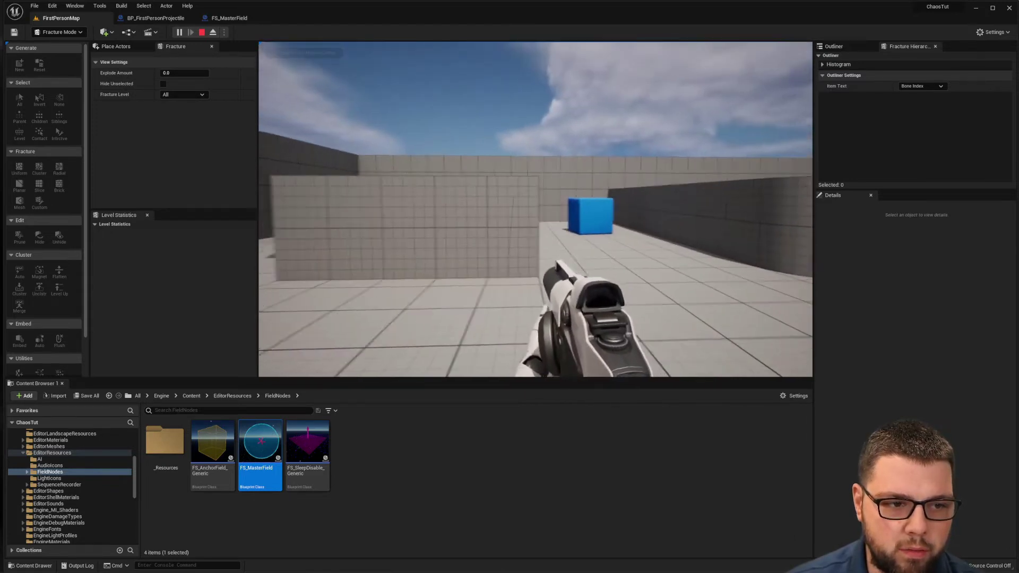
{"action": "key", "text": "s"}
{"action": "key", "text": "w"}
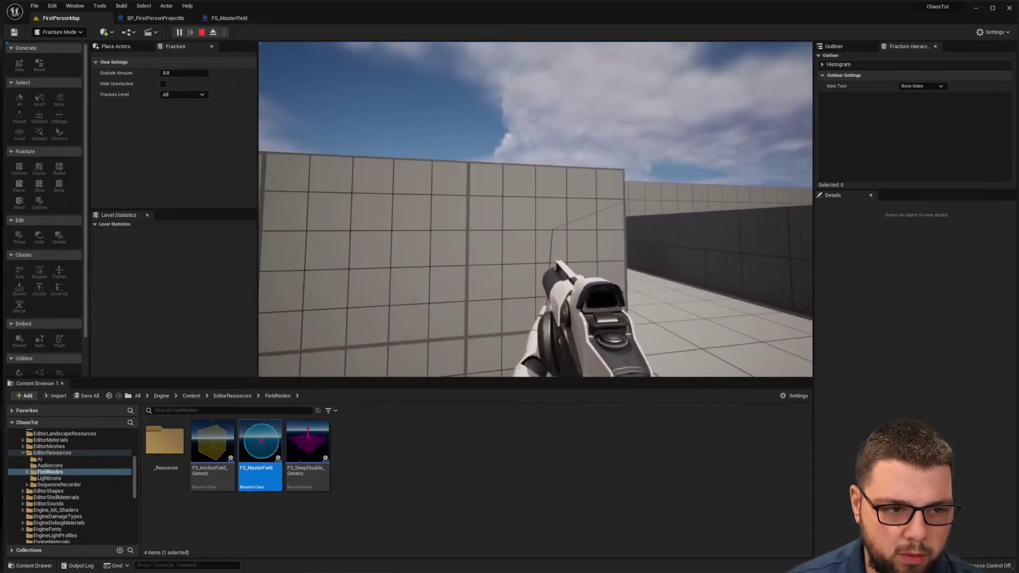
{"action": "key", "text": "s"}
{"action": "left_click", "coordinate": [535, 209]}
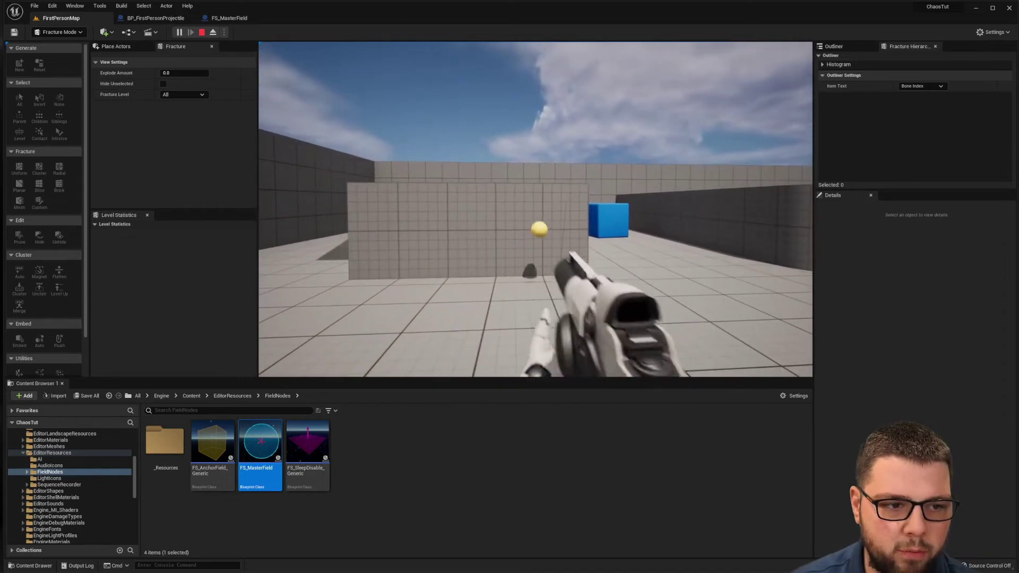
Approach the uncolored wall and fire several more shots into its broken section
{"action": "key", "text": "w"}
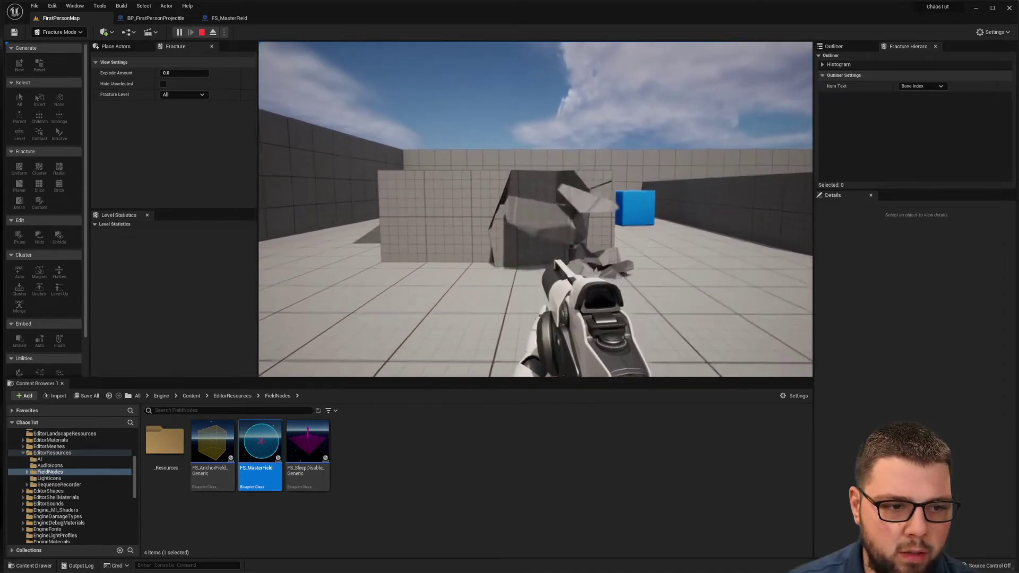
{"action": "key", "text": "w"}
{"action": "left_click", "coordinate": [535, 209]}
{"action": "left_click", "coordinate": [535, 209]}
{"action": "left_click", "coordinate": [535, 209]}
{"action": "key", "text": "w"}
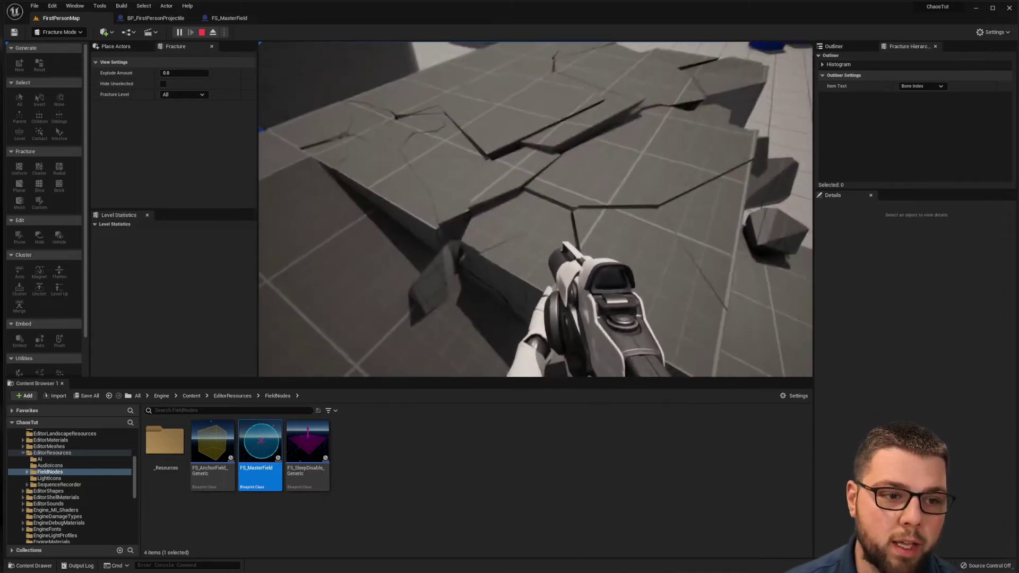
Move around the fallen slab, shoot it into smaller pieces, and end the play session
{"action": "key", "text": "d"}
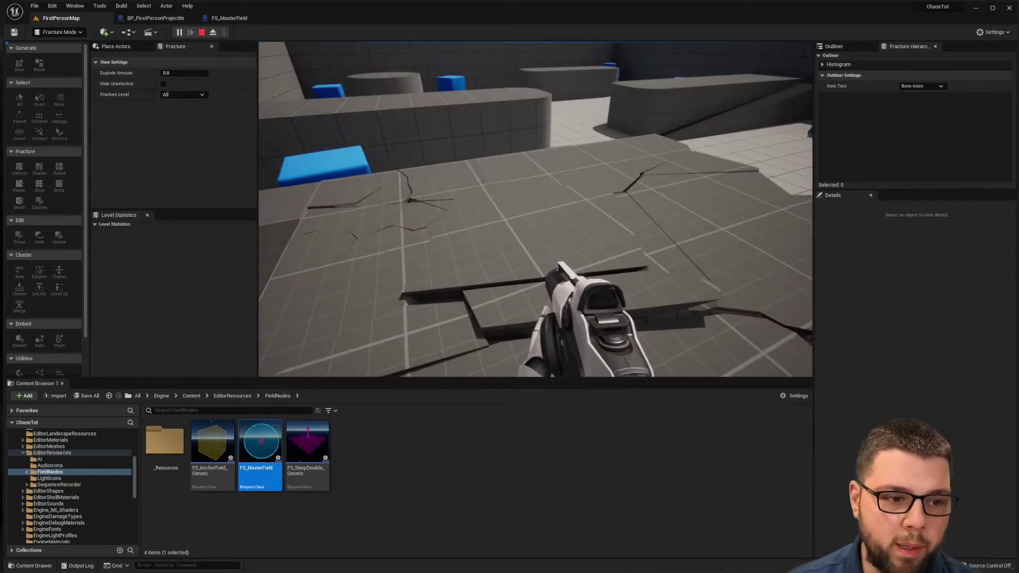
{"action": "key", "text": "w"}
{"action": "left_click", "coordinate": [536, 210]}
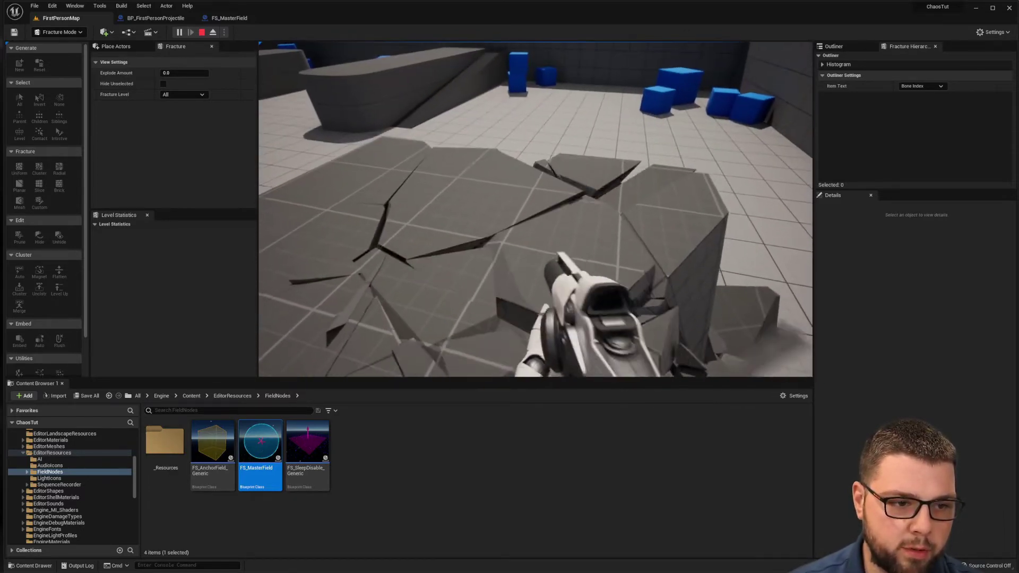
{"action": "key", "text": "w"}
{"action": "left_click", "coordinate": [536, 209]}
{"action": "key", "text": "w"}
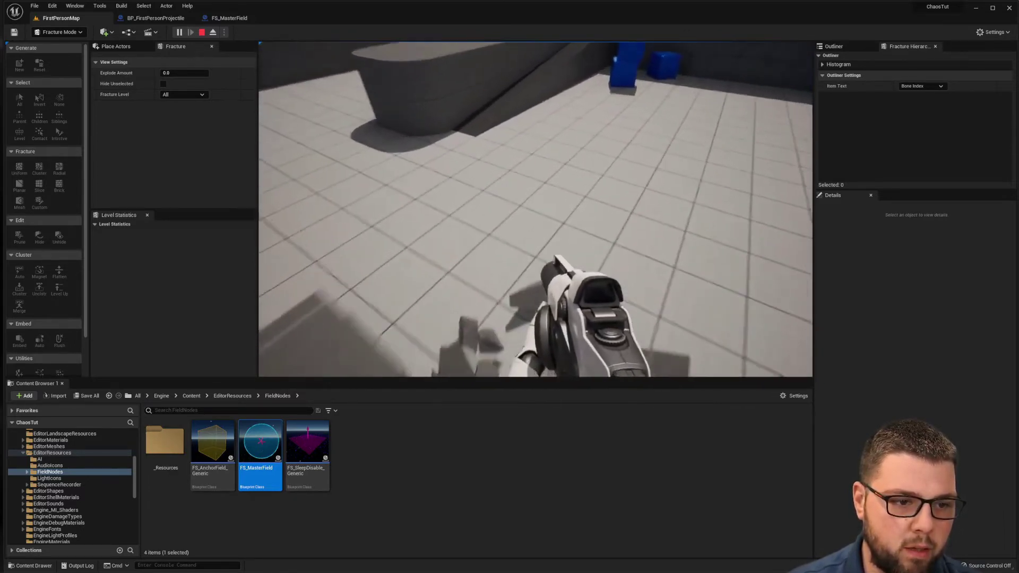
{"action": "key", "text": "s"}
{"action": "key", "text": "Escape"}
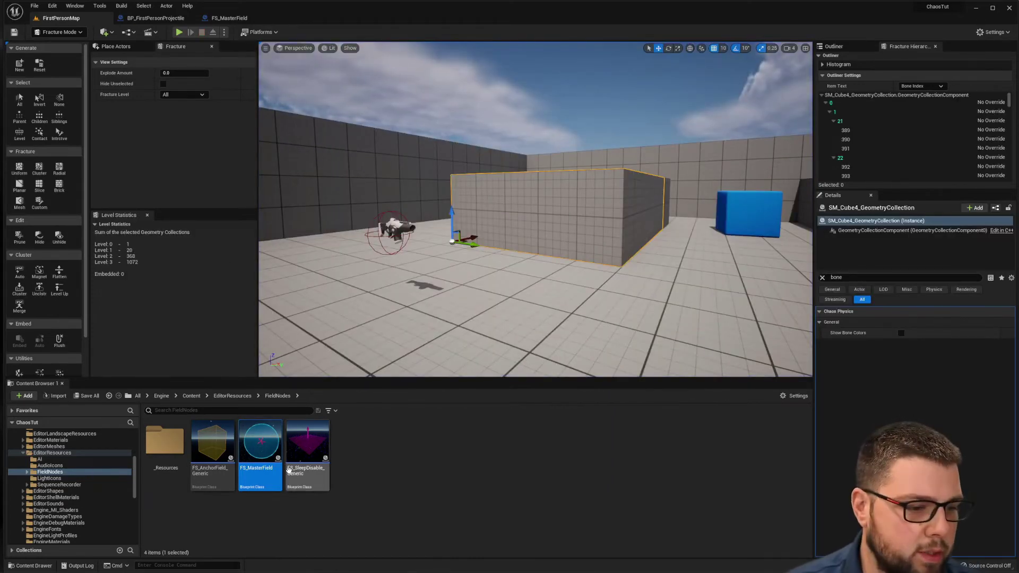
Set FS_MasterField's Directional Magnitude to 100000, and compile and save the blueprint
{"action": "double_click", "coordinate": [260, 443]}
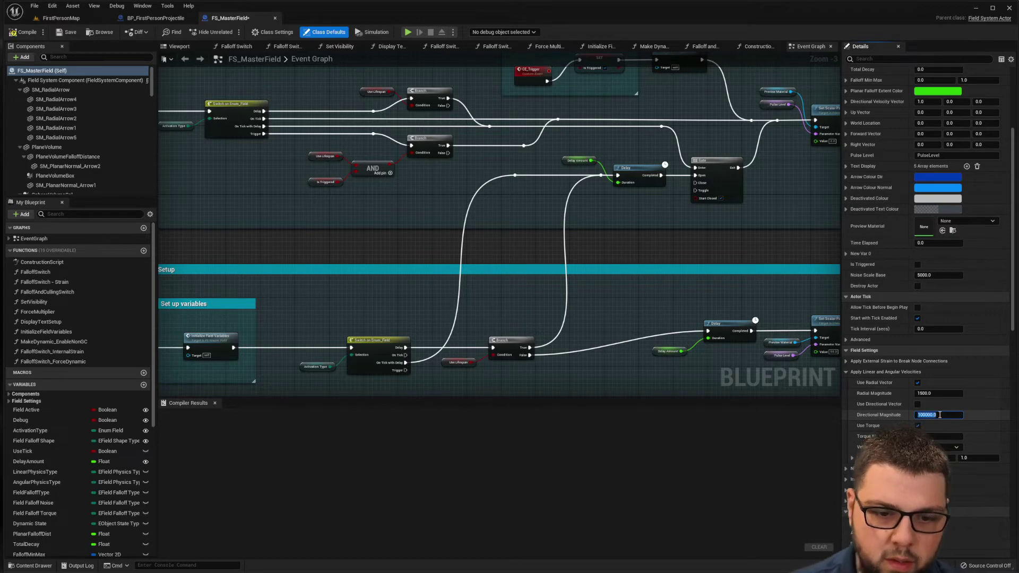
{"action": "left_click", "coordinate": [24, 32]}
{"action": "left_click", "coordinate": [69, 32]}
Return to FirstPersonMap and play-test the changed field force by shooting the wall with the rifle
{"action": "left_click", "coordinate": [60, 18]}
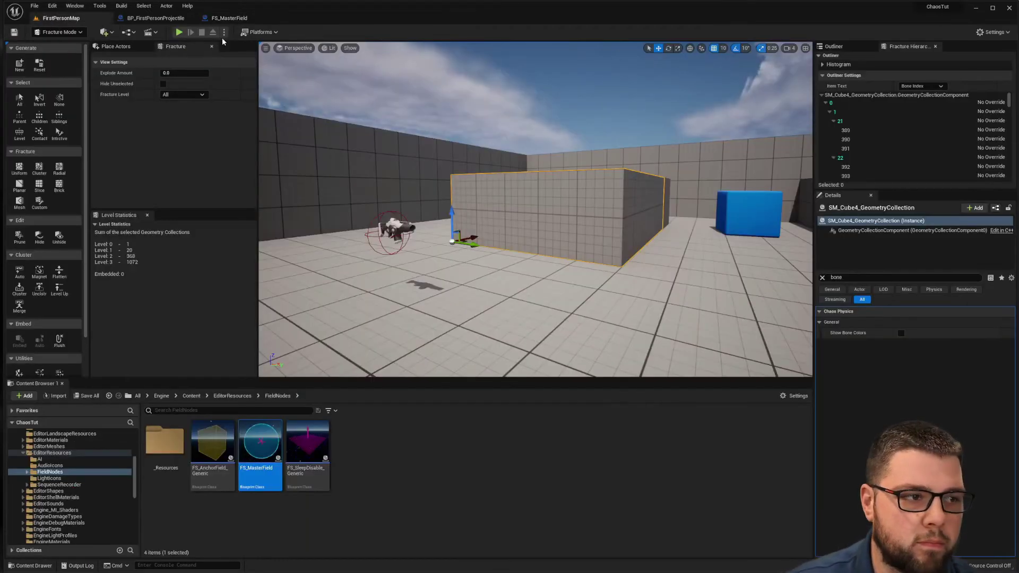
{"action": "left_click", "coordinate": [179, 33]}
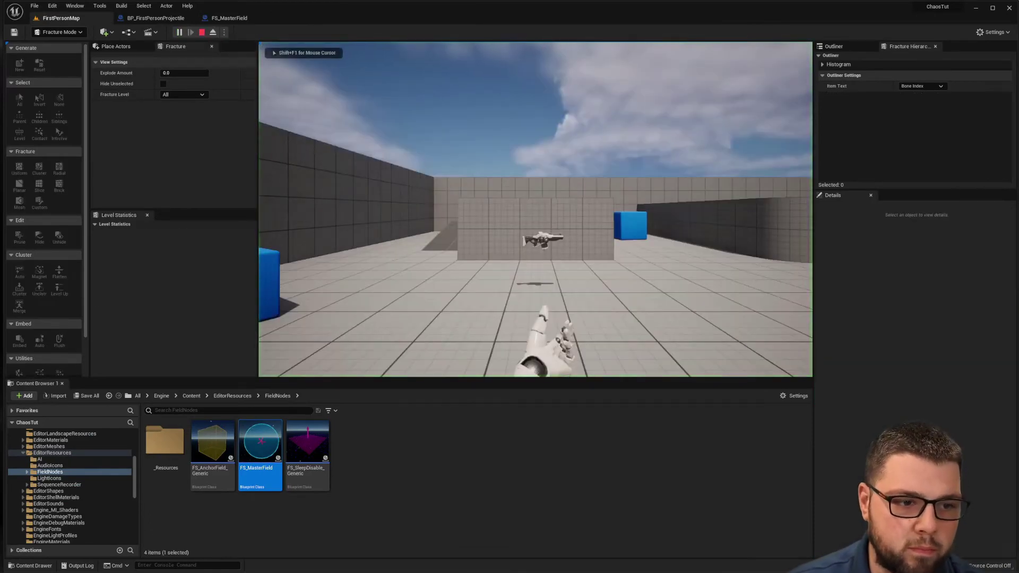
{"action": "key", "text": "w"}
{"action": "left_click", "coordinate": [535, 210]}
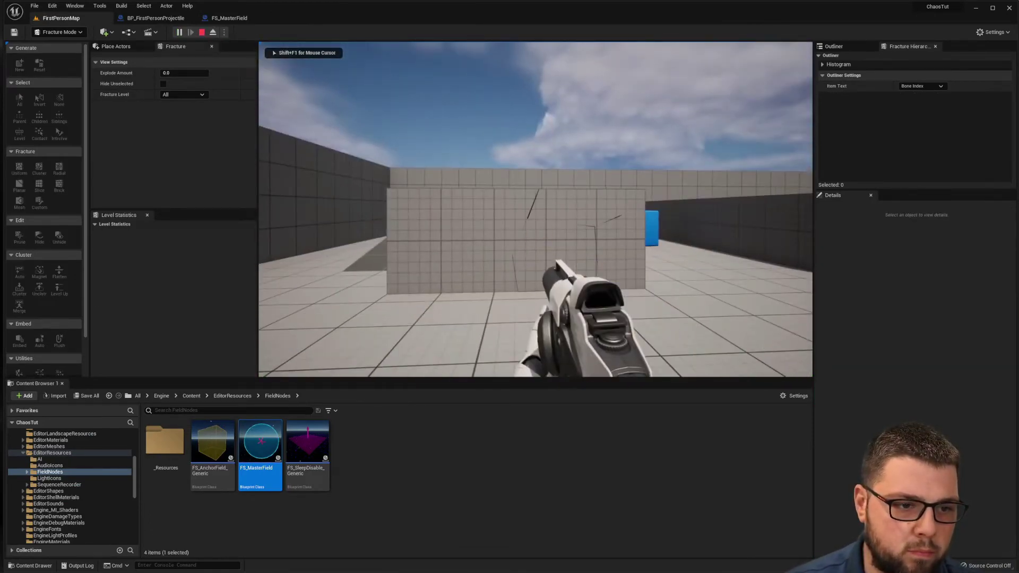
{"action": "left_click", "coordinate": [535, 210]}
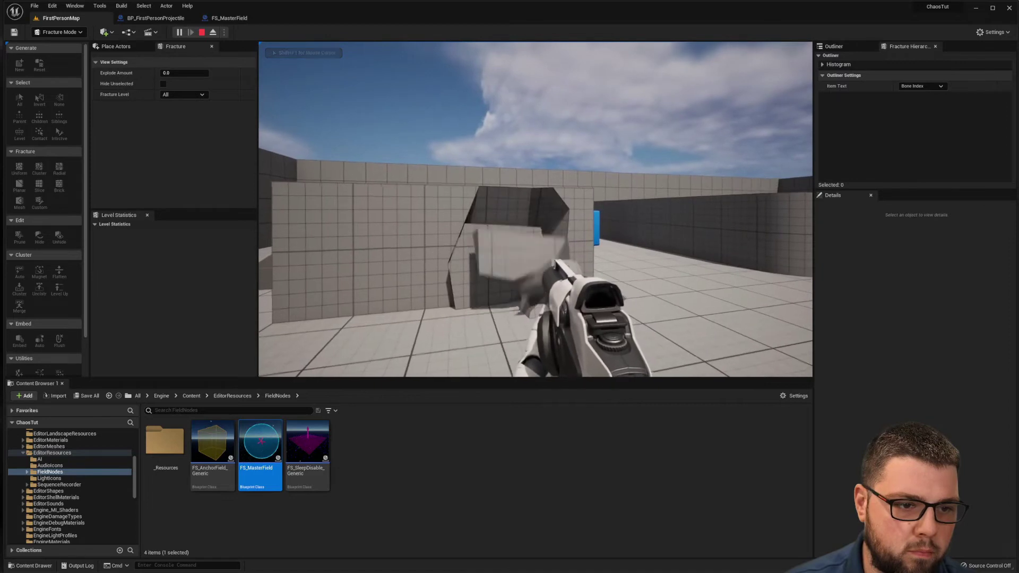
{"action": "key", "text": "a"}
{"action": "left_click", "coordinate": [535, 209]}
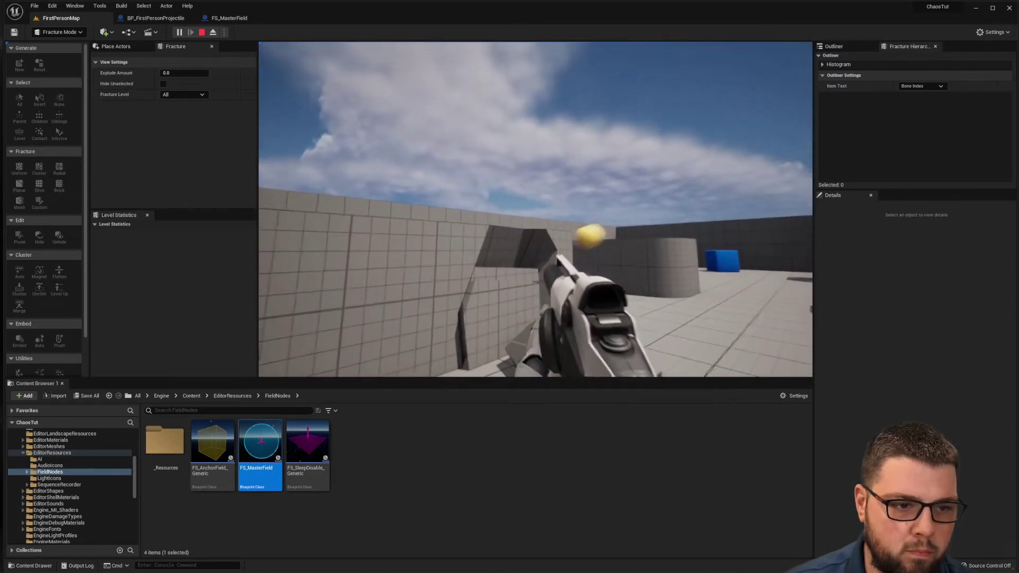
Circle the broken wall in the play session and shoot its standing sections from several sides
{"action": "key", "text": "w"}
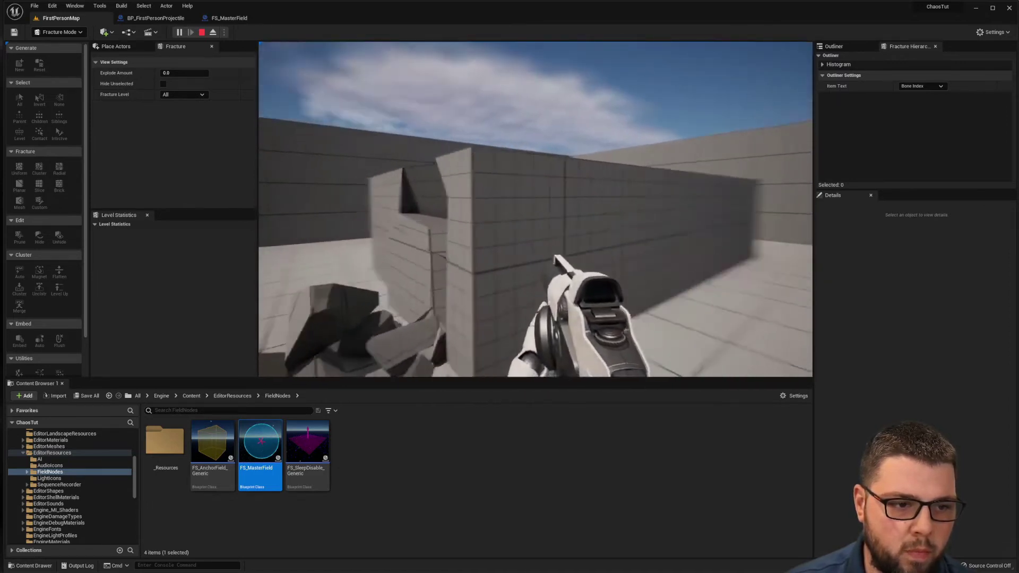
{"action": "left_click", "coordinate": [535, 209]}
{"action": "key", "text": "w"}
{"action": "key", "text": "d"}
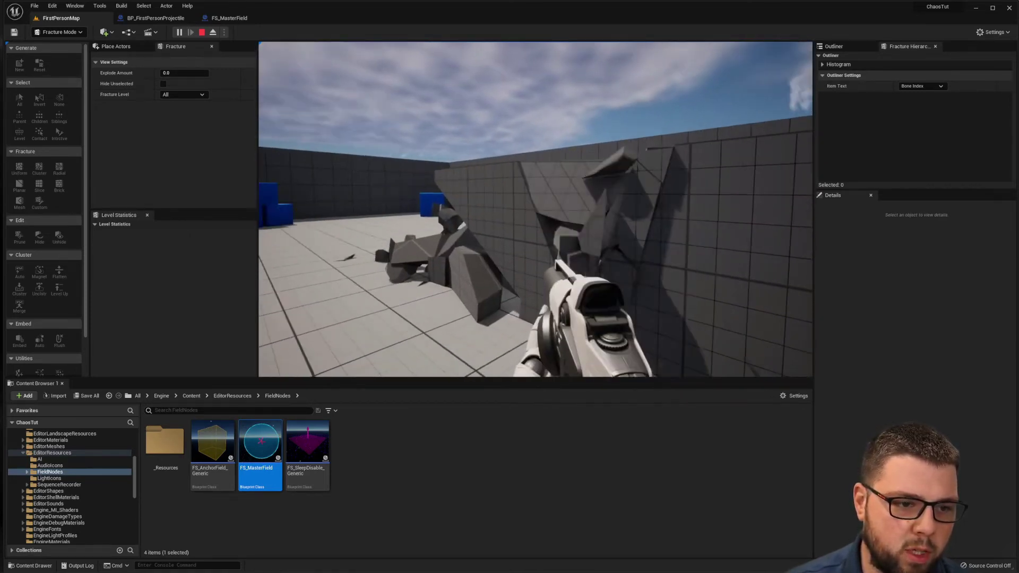
{"action": "left_click", "coordinate": [536, 210]}
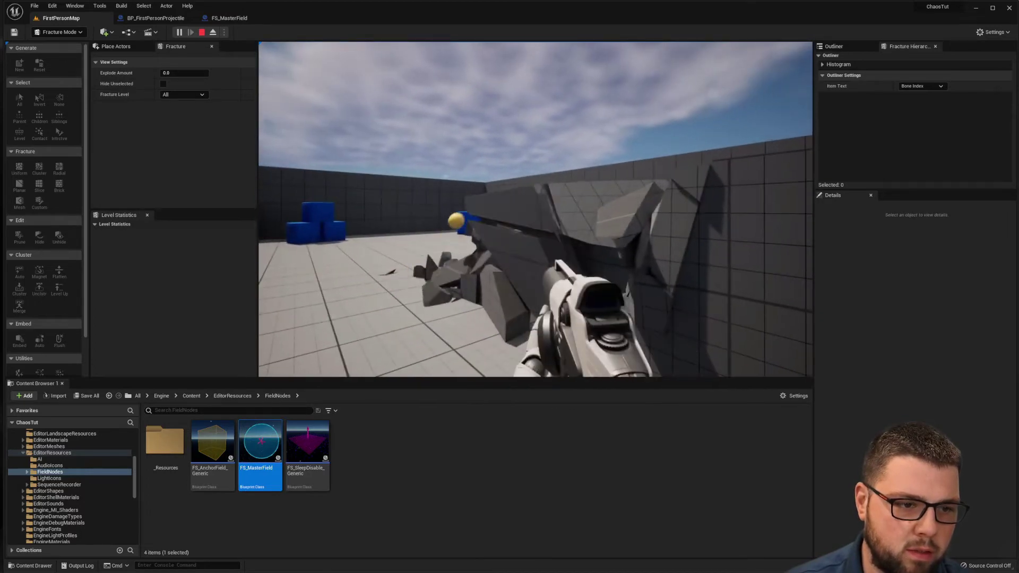
{"action": "left_click", "coordinate": [536, 209]}
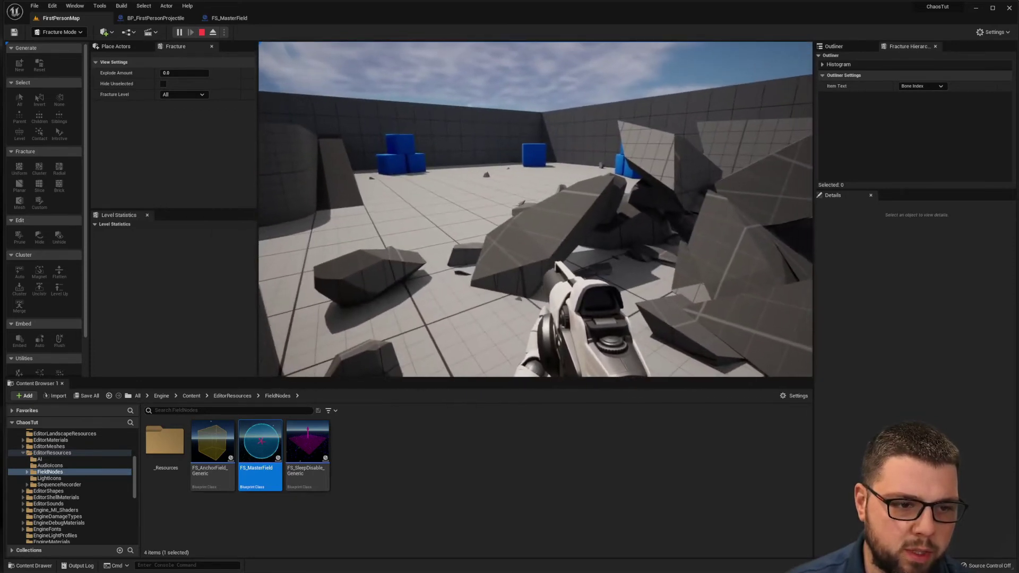
Fire more shots into the wall's rubble, back off to view the debris pile, and end the play session
{"action": "left_click", "coordinate": [535, 209]}
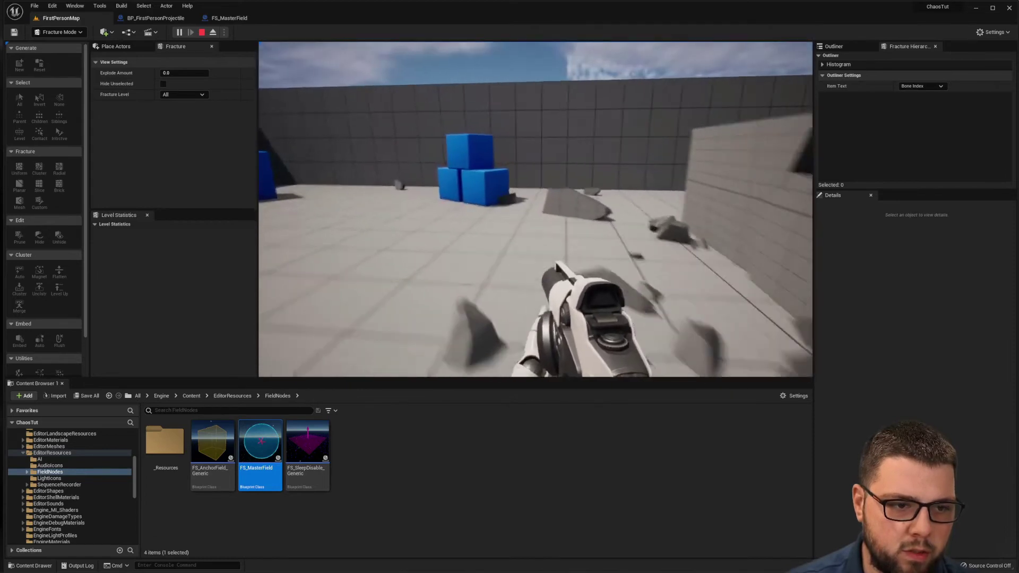
{"action": "left_click", "coordinate": [535, 209]}
{"action": "left_click", "coordinate": [535, 209]}
{"action": "key", "text": "w"}
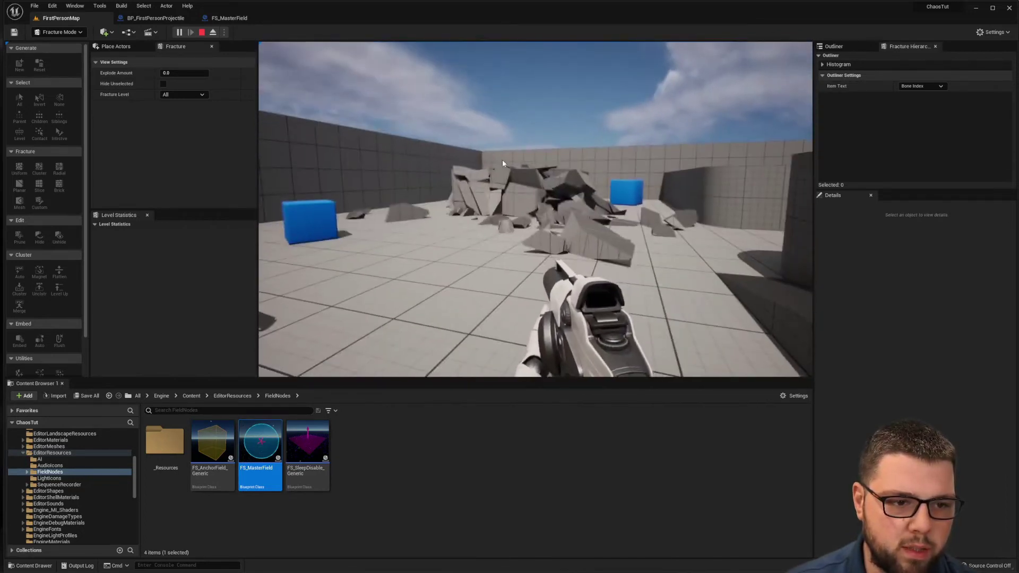
{"action": "key", "text": "Escape"}
{"action": "left_click", "coordinate": [556, 195]}
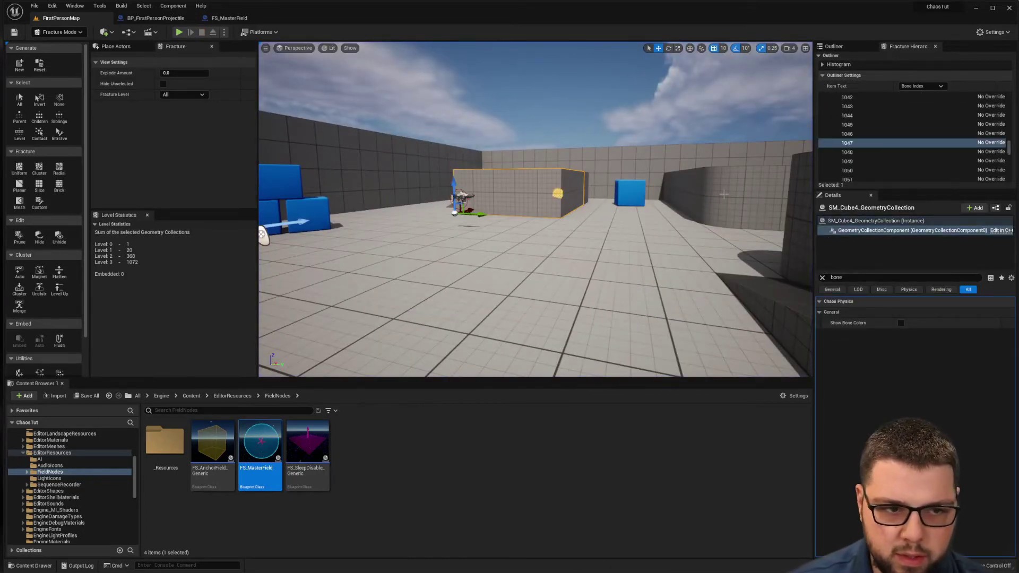
Examine the level from above to look for another object suitable for fracturing
{"action": "right_click_drag", "start_coordinate": [536, 209], "coordinate": [543, 162]}
{"action": "key", "text": "w"}
{"action": "key", "text": "w"}
{"action": "right_click_drag", "start_coordinate": [662, 172], "coordinate": [525, 231]}
{"action": "key", "text": "s"}
{"action": "key", "text": "w"}
{"action": "key", "text": "w"}
{"action": "key", "text": "s"}
{"action": "right_click_drag", "start_coordinate": [633, 283], "coordinate": [640, 275]}
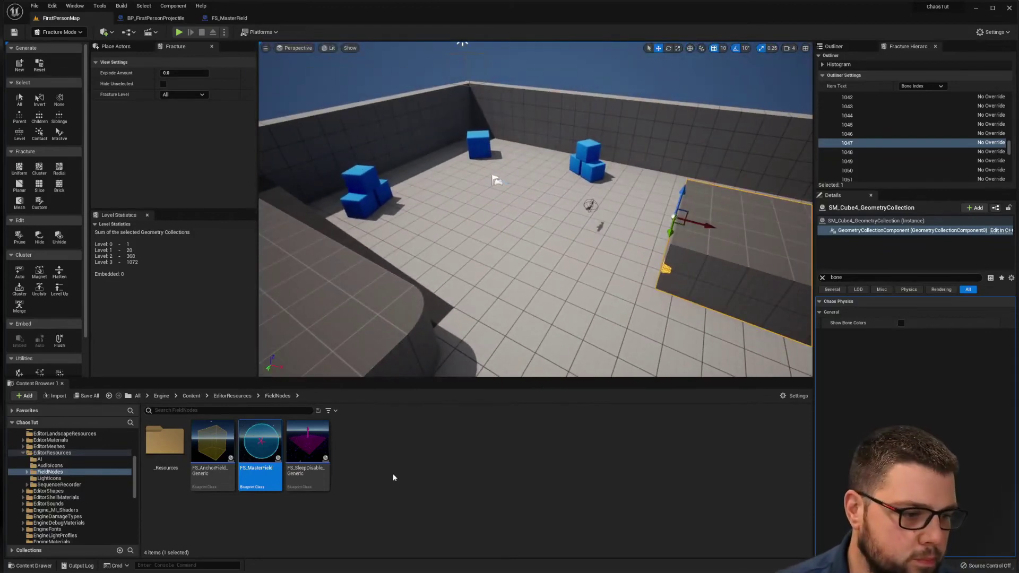
{"action": "right_click_drag", "start_coordinate": [645, 314], "coordinate": [350, 311]}
{"action": "right_click_drag", "start_coordinate": [616, 306], "coordinate": [610, 300]}
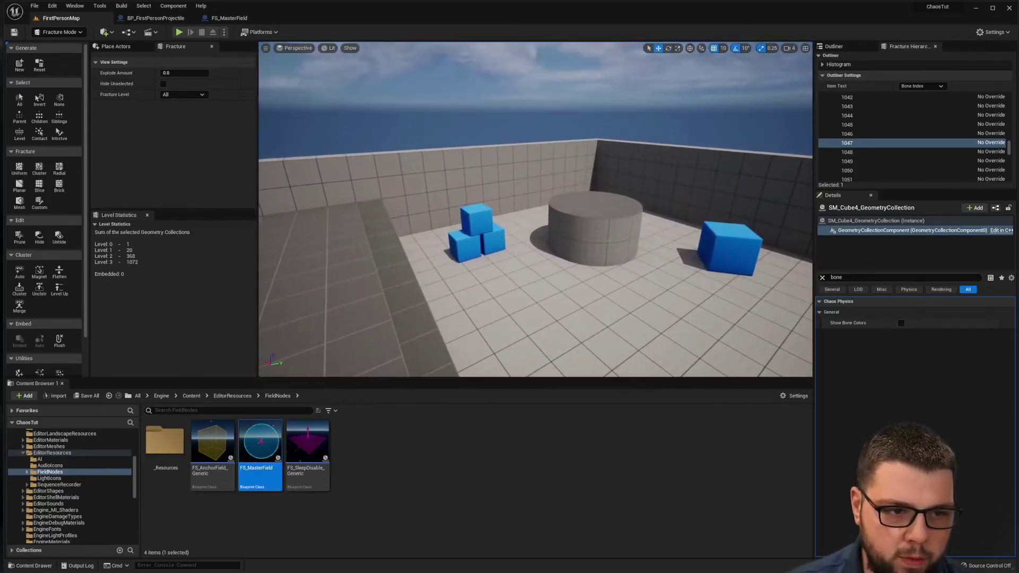
Select the front quarter of the round block between the blue cubes and clear the property filter to show all its properties
{"action": "left_click", "coordinate": [590, 244]}
{"action": "right_click_drag", "start_coordinate": [590, 244], "coordinate": [625, 269]}
{"action": "mouse_move", "coordinate": [389, 303]}
{"action": "right_mouse_down"}
{"action": "mouse_move", "coordinate": [372, 312]}
{"action": "mouse_move", "coordinate": [393, 307]}
{"action": "right_mouse_up"}
{"action": "left_click", "coordinate": [675, 258]}
{"action": "right_click_drag", "start_coordinate": [679, 304], "coordinate": [727, 307]}
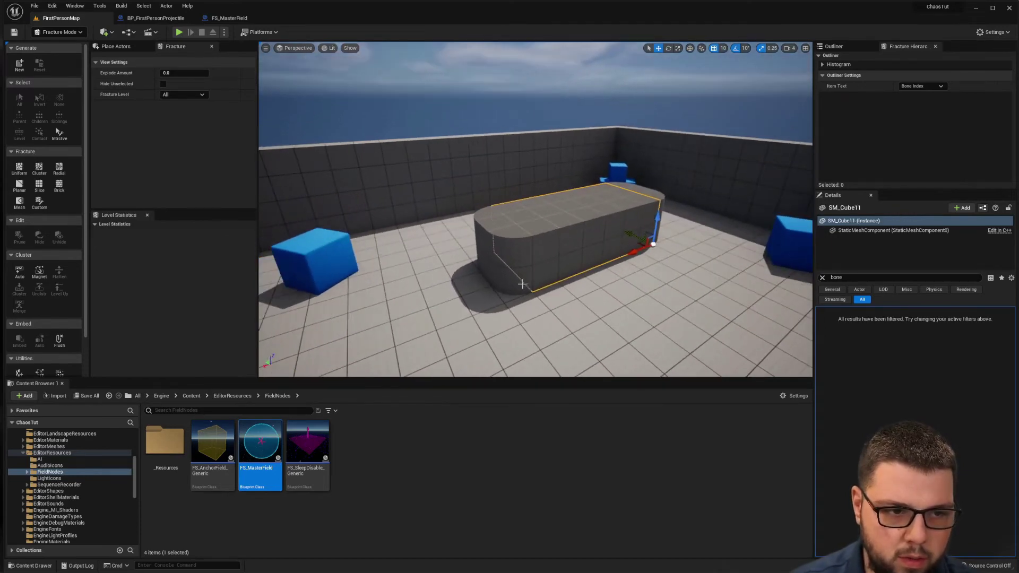
{"action": "left_click", "coordinate": [505, 271]}
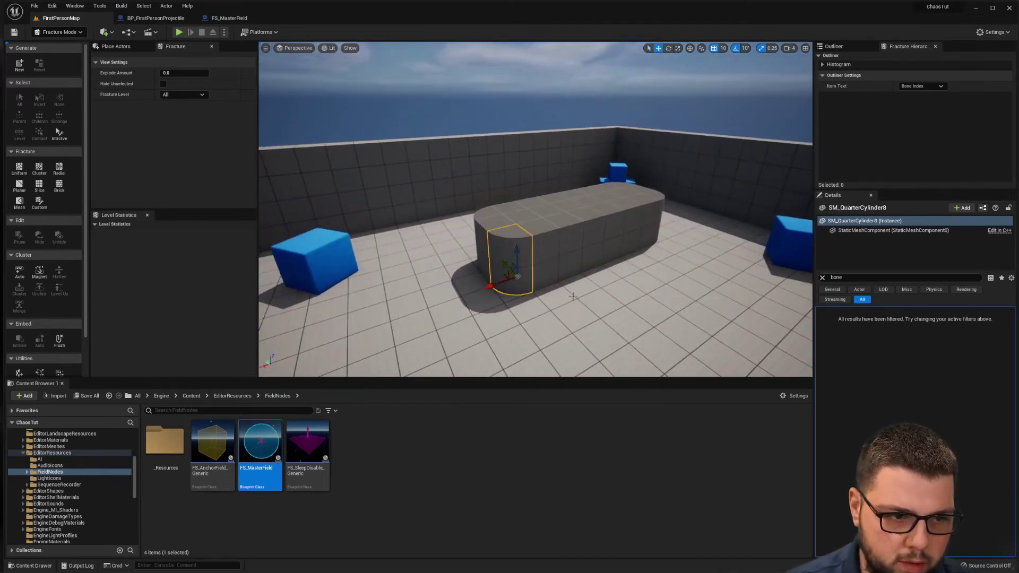
{"action": "right_click_drag", "start_coordinate": [505, 271], "coordinate": [425, 278]}
{"action": "left_click", "coordinate": [400, 233]}
{"action": "right_click_drag", "start_coordinate": [399, 233], "coordinate": [371, 234]}
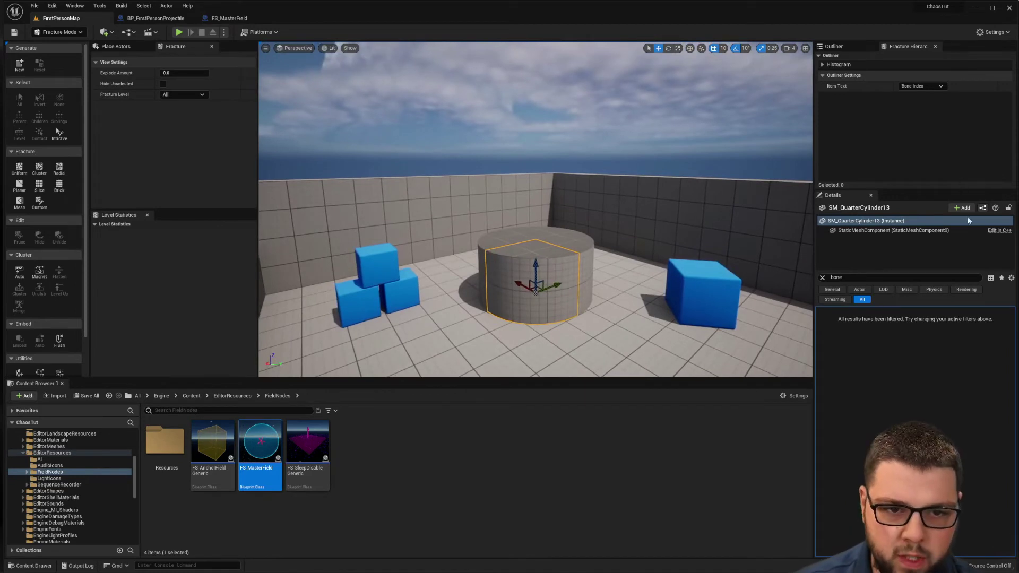
{"action": "left_click", "coordinate": [823, 277]}
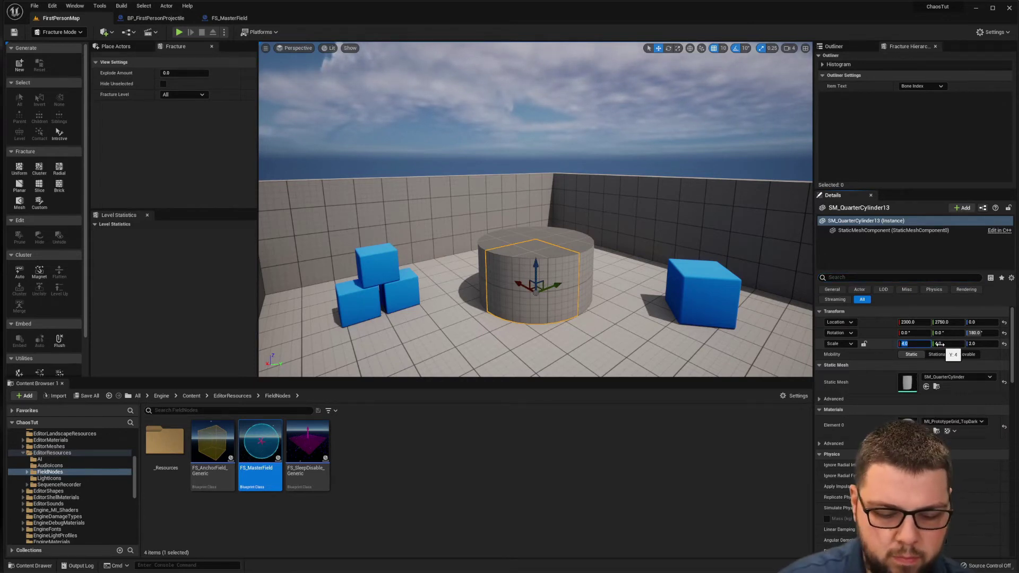
Try scaling the quarter cylinder to 8 along X and along Y, restoring each value to 4
{"action": "type", "text": "8"}
{"action": "key", "text": "Return"}
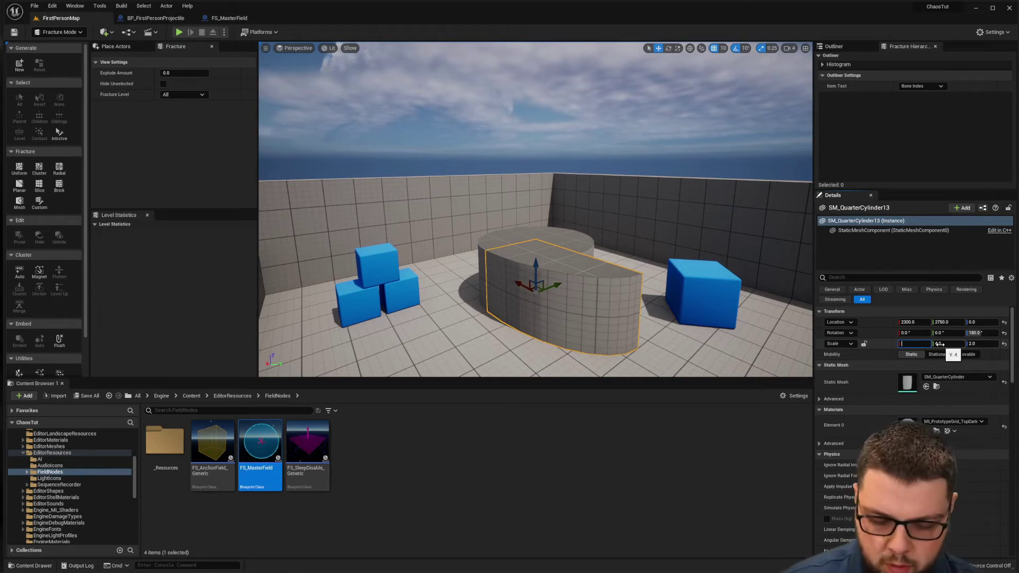
{"action": "type", "text": "4"}
{"action": "key", "text": "Return"}
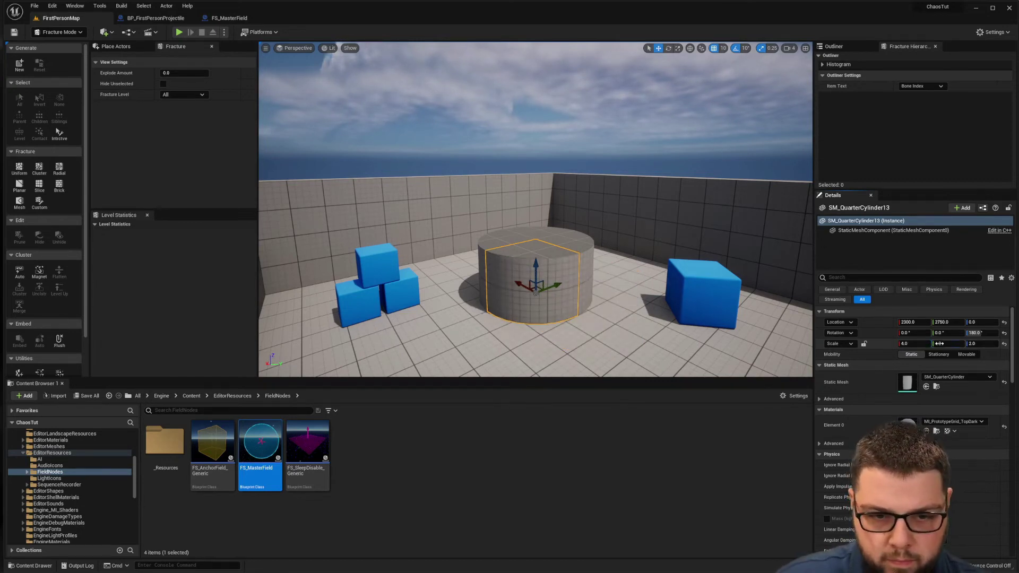
{"action": "type", "text": "8"}
{"action": "key", "text": "Return"}
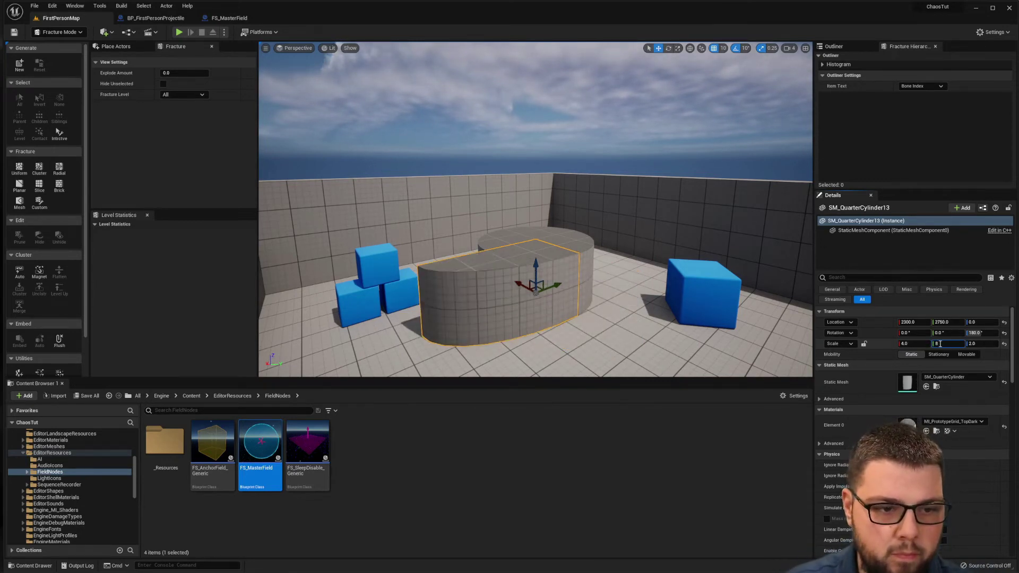
{"action": "key", "text": "Return"}
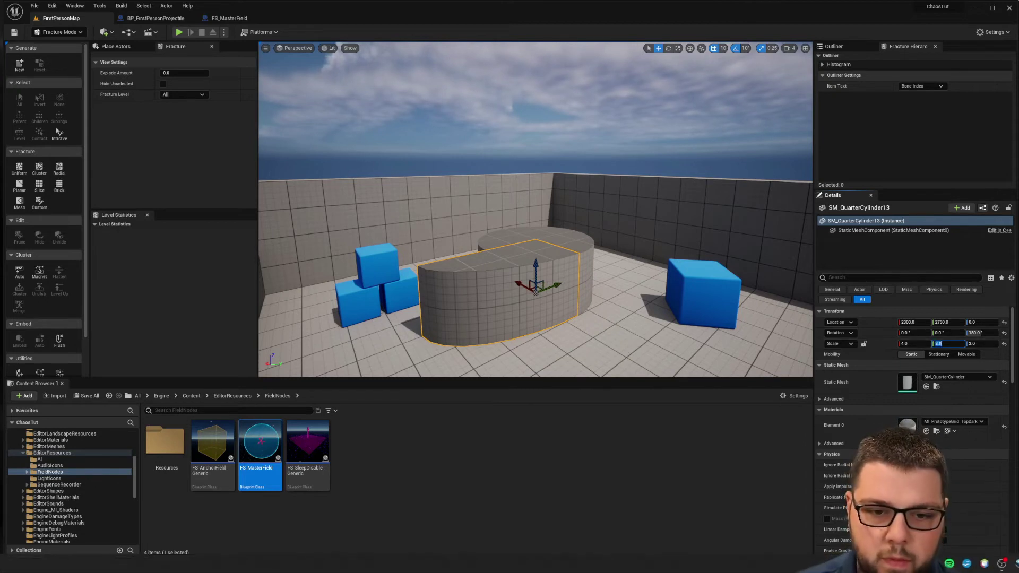
{"action": "type", "text": "4"}
Set the quarter cylinder's Z scale to 10 to make it a tall pillar
{"action": "left_click", "coordinate": [977, 344]}
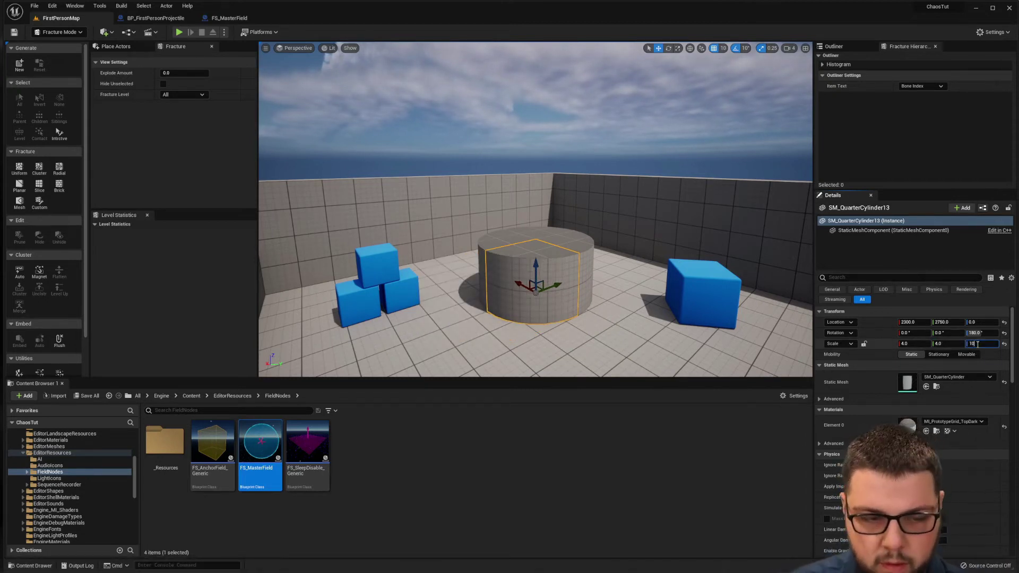
{"action": "type", "text": "10"}
{"action": "key", "text": "Return"}
{"action": "key", "text": "s"}
{"action": "right_click_drag", "start_coordinate": [494, 177], "coordinate": [436, 179]}
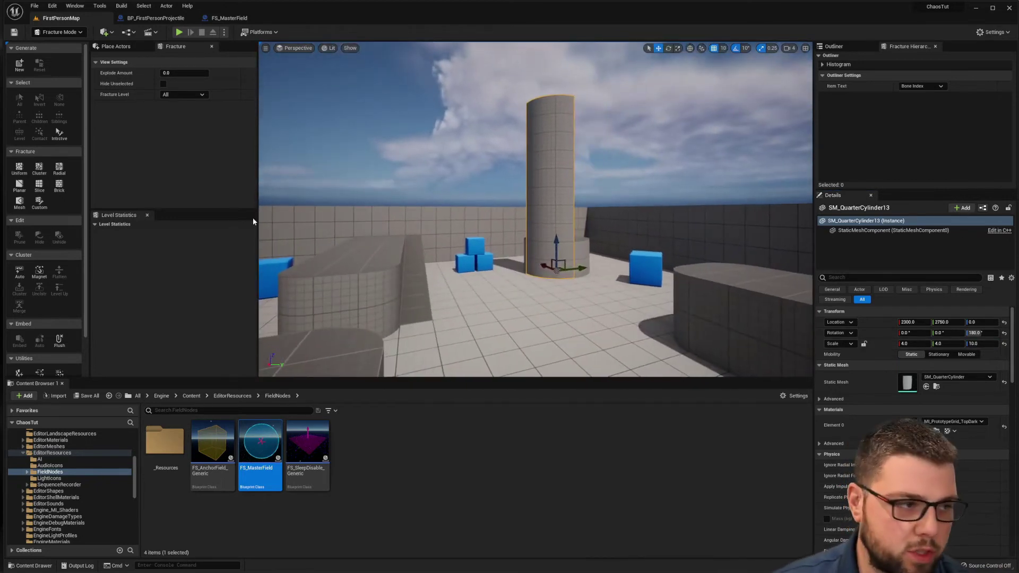
Create a geometry collection from the pillar in the Content folder and apply a Uniform fracture with 20 Voronoi sites
{"action": "left_click", "coordinate": [19, 169]}
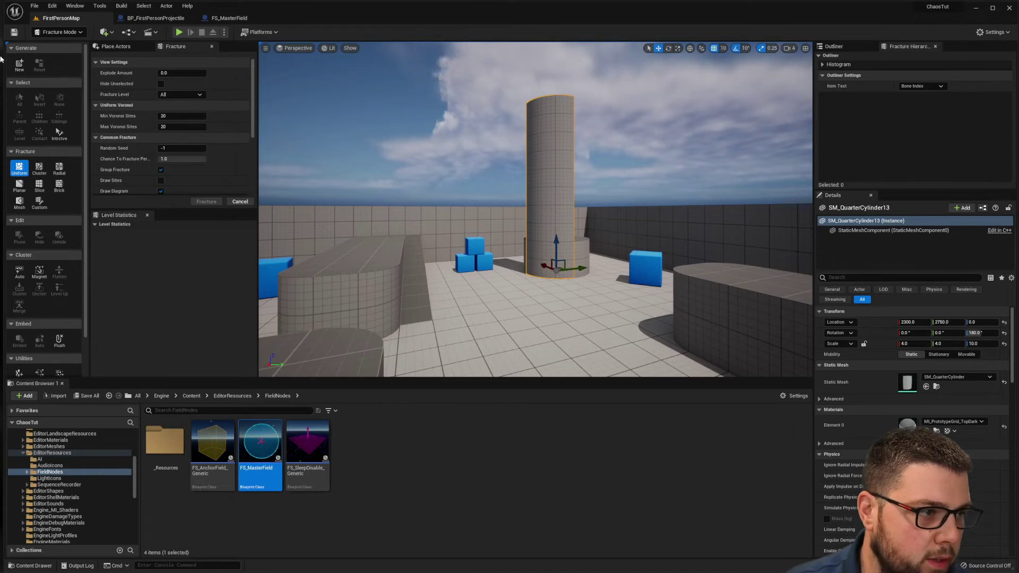
{"action": "left_click", "coordinate": [20, 64]}
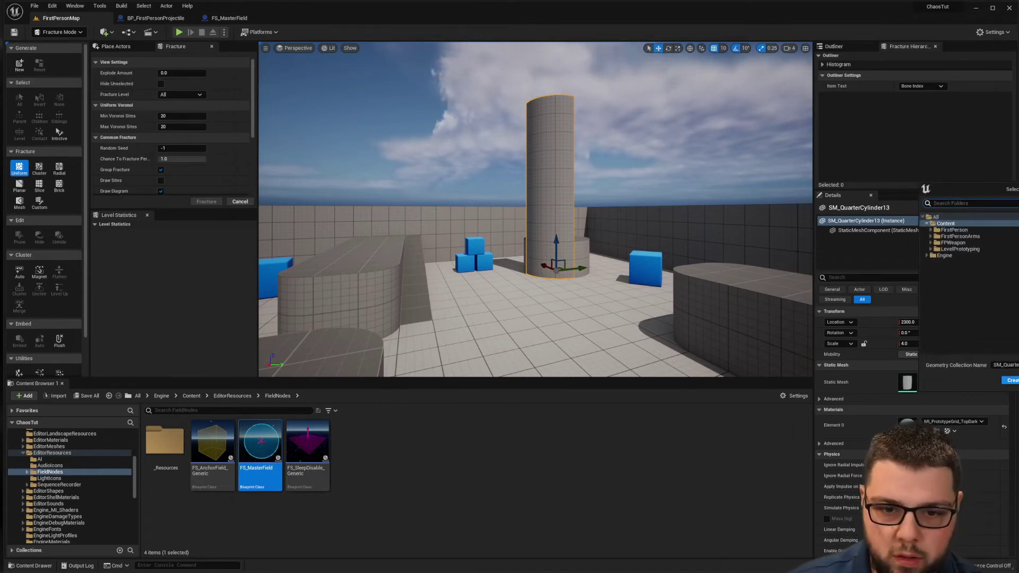
{"action": "left_click", "coordinate": [1011, 380]}
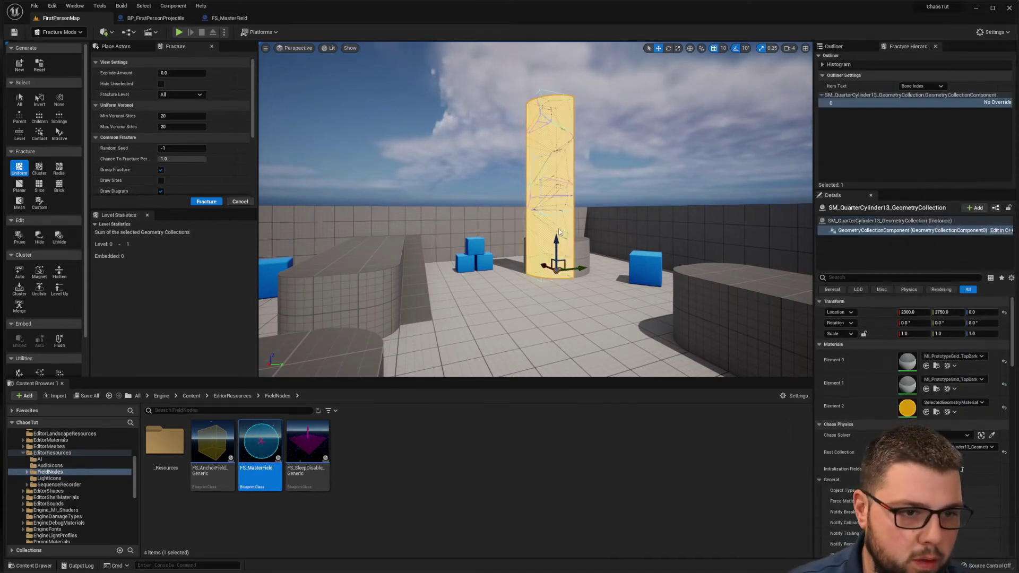
{"action": "key", "text": "f"}
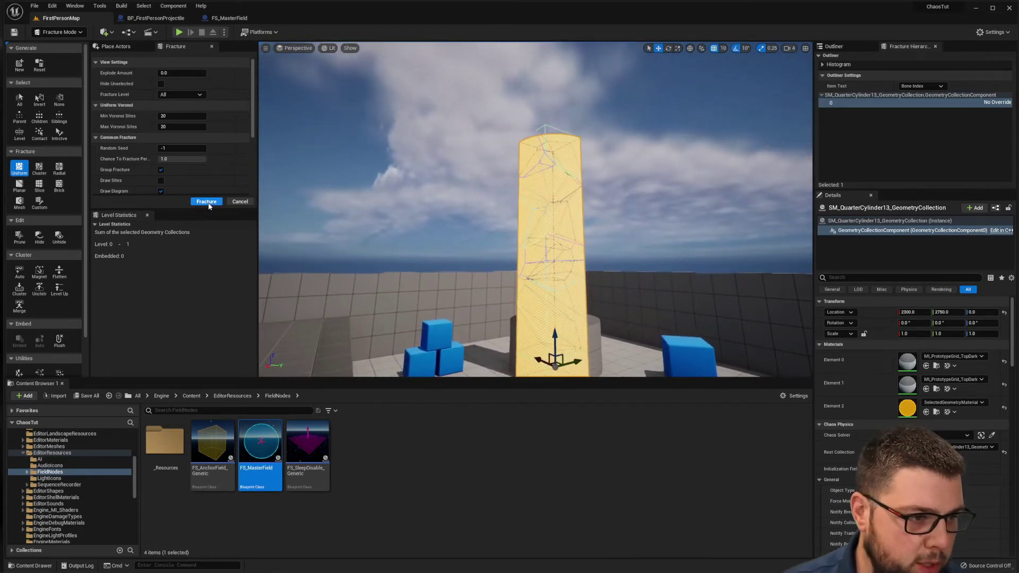
{"action": "left_click", "coordinate": [207, 202]}
Apply the Cluster fracture with 8 clusters to the pillar's pieces twice, and exit the fracture tool
{"action": "left_click", "coordinate": [38, 168]}
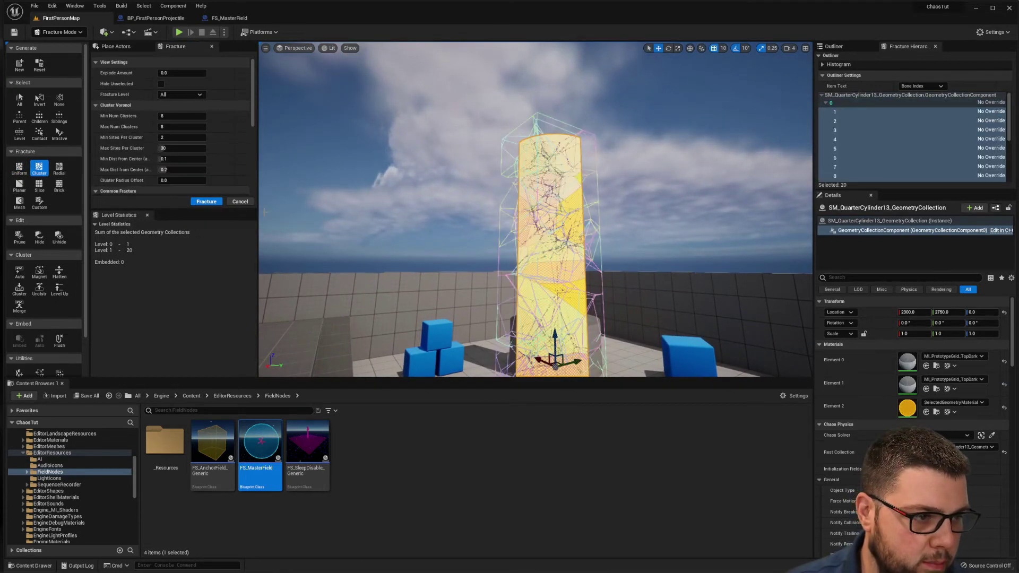
{"action": "left_click", "coordinate": [213, 203]}
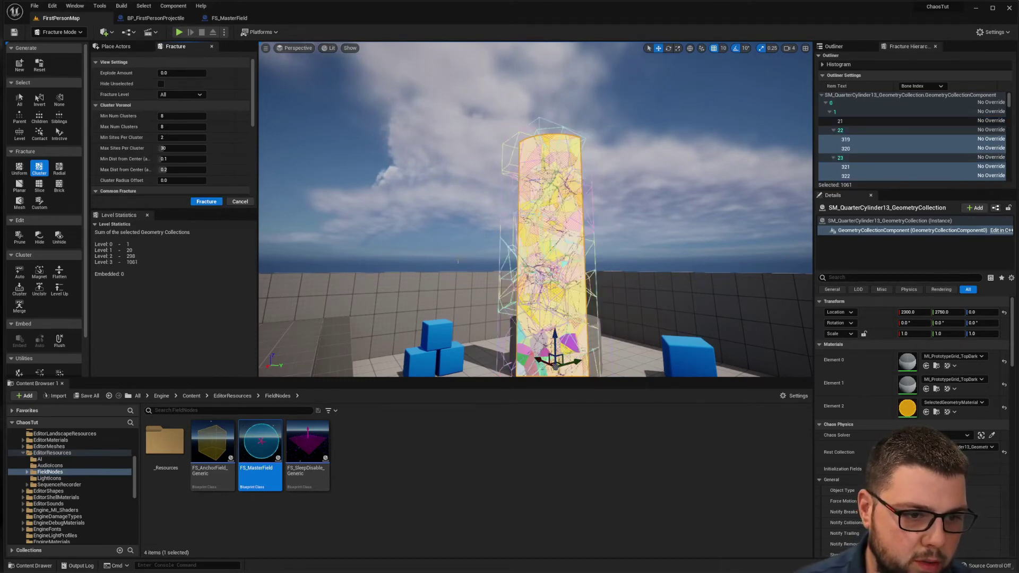
{"action": "right_click_drag", "start_coordinate": [450, 247], "coordinate": [411, 279]}
{"action": "key", "text": "Escape"}
{"action": "right_click_drag", "start_coordinate": [590, 203], "coordinate": [643, 148]}
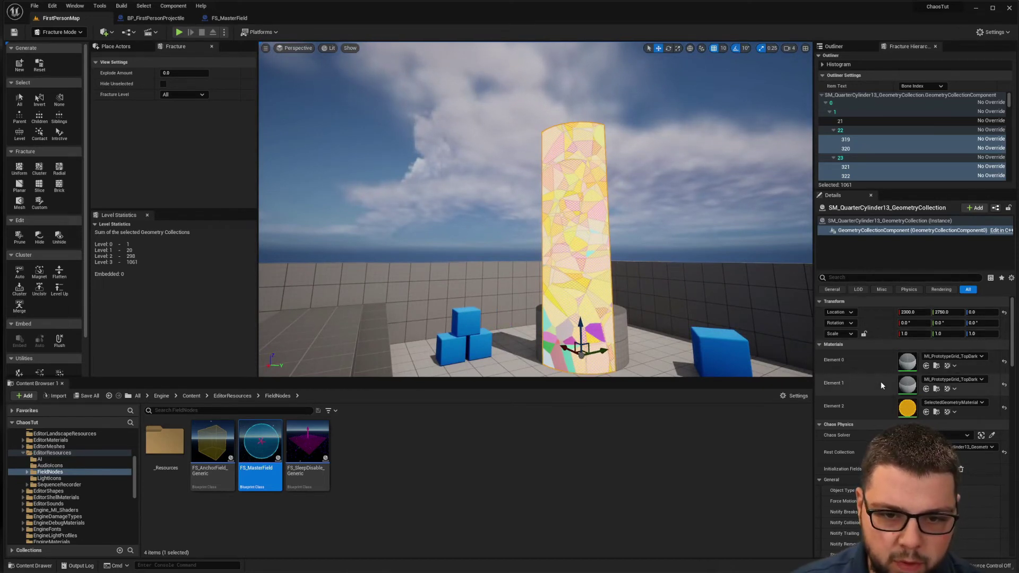
Filter the pillar's properties for the bone settings and turn off Show Bone Colors
{"action": "left_click", "coordinate": [858, 276]}
{"action": "type", "text": "bon"}
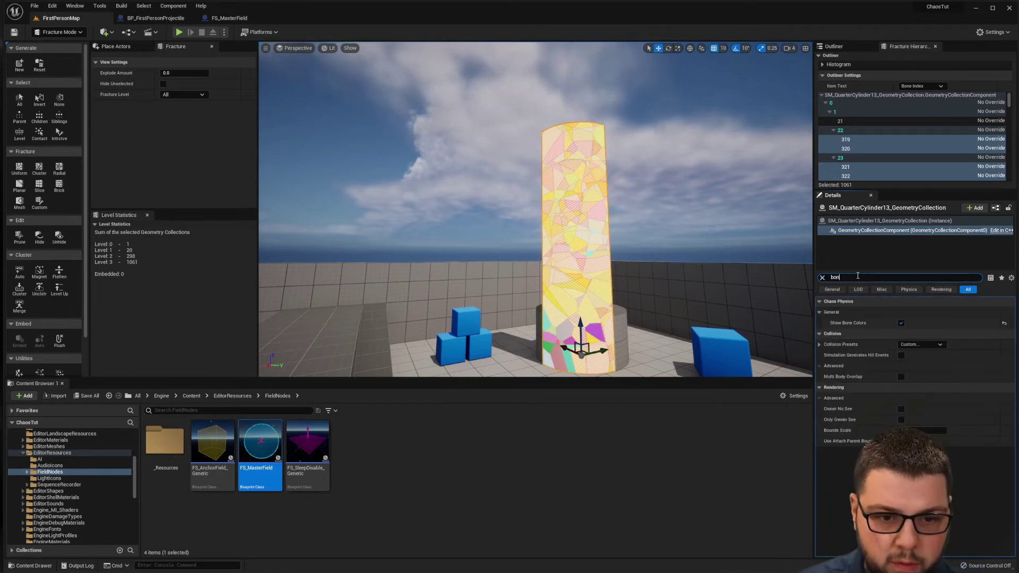
{"action": "left_click", "coordinate": [902, 323]}
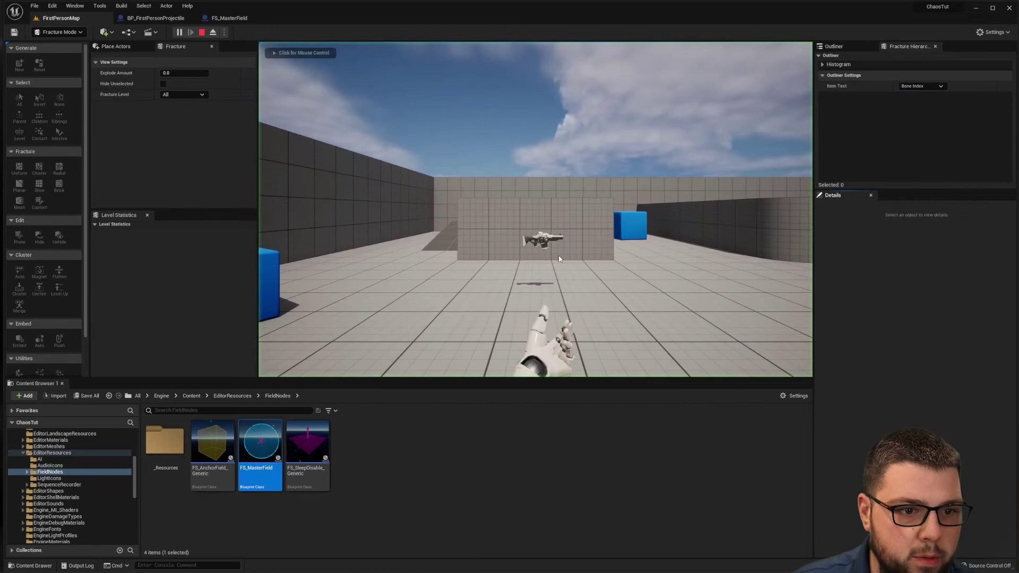
Play-test the fractured pillar by collecting the rifle, shooting it and walking up to the debris, and end the session
{"action": "left_click", "coordinate": [558, 256]}
{"action": "key", "text": "w"}
{"action": "key", "text": "w"}
{"action": "left_click", "coordinate": [536, 210]}
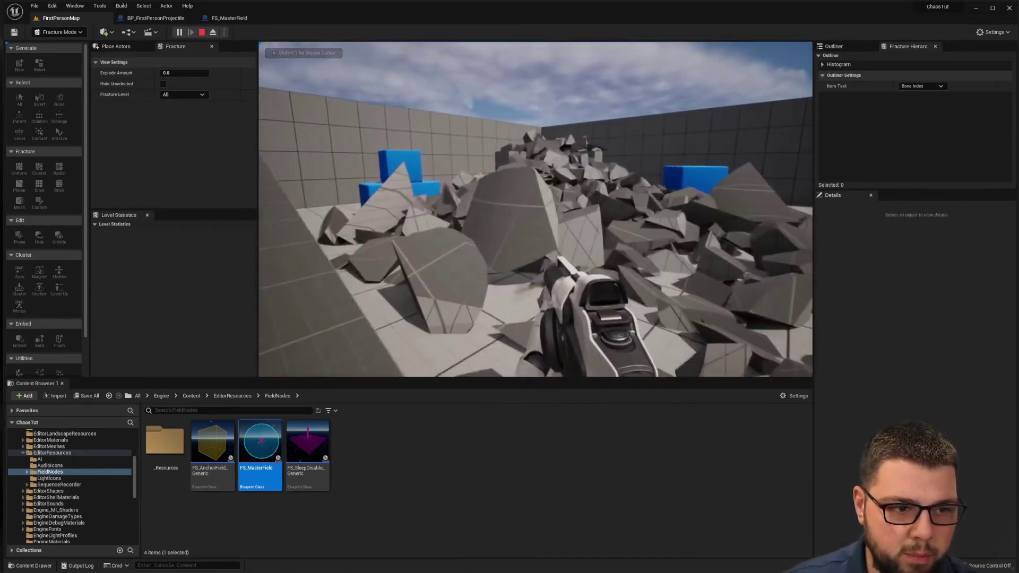
{"action": "key", "text": "w"}
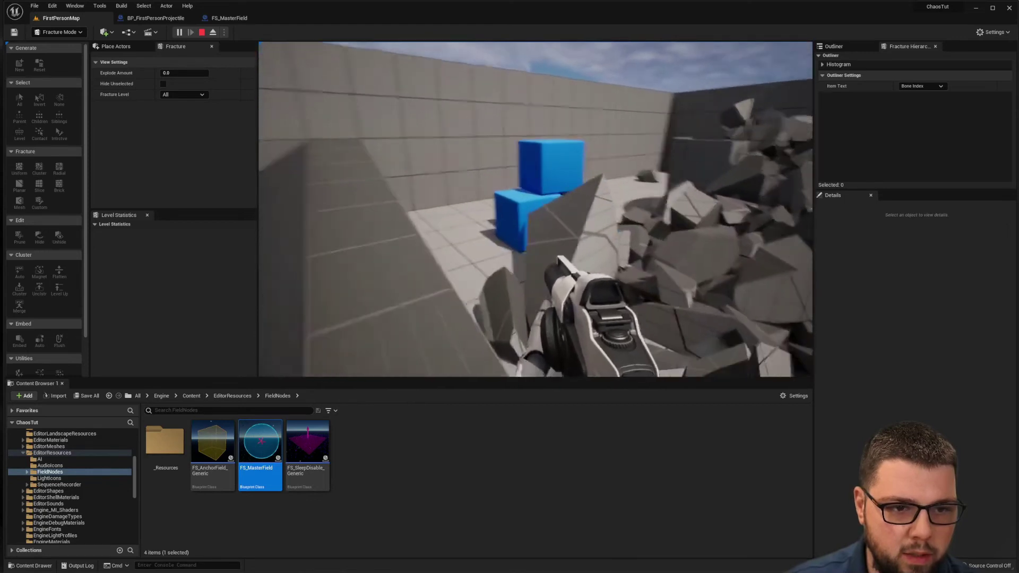
{"action": "key", "text": "Escape"}
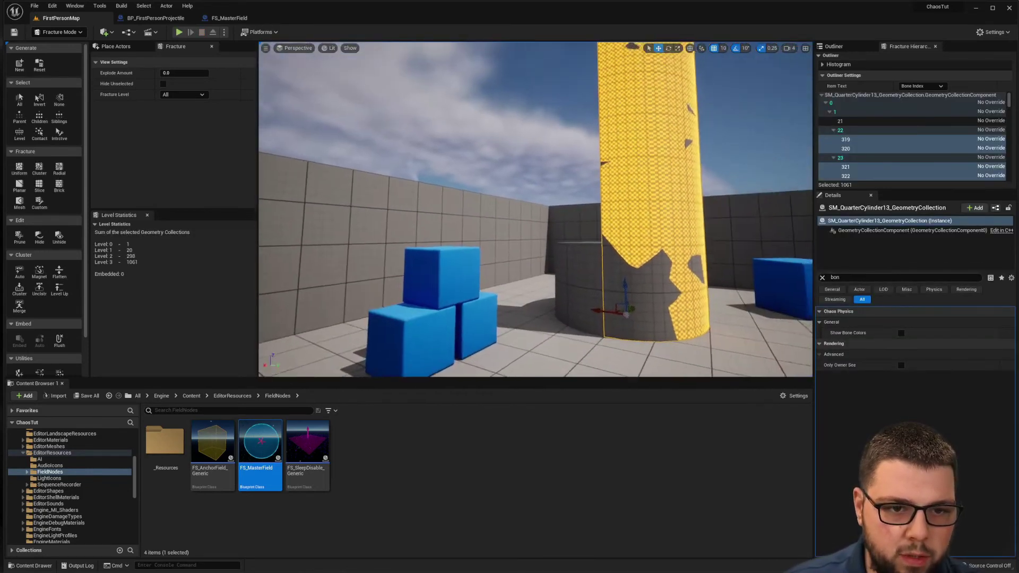
Set the pillar's Damage Threshold values to 800000, 100000 and 90000 for indices 0, 1 and 2
{"action": "left_click", "coordinate": [823, 277]}
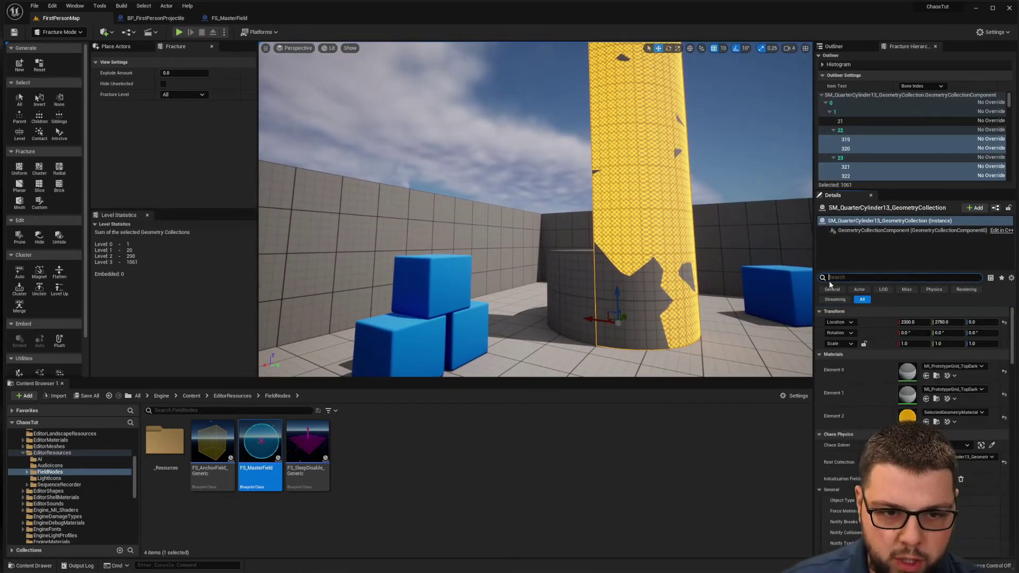
{"action": "type", "text": "damag"}
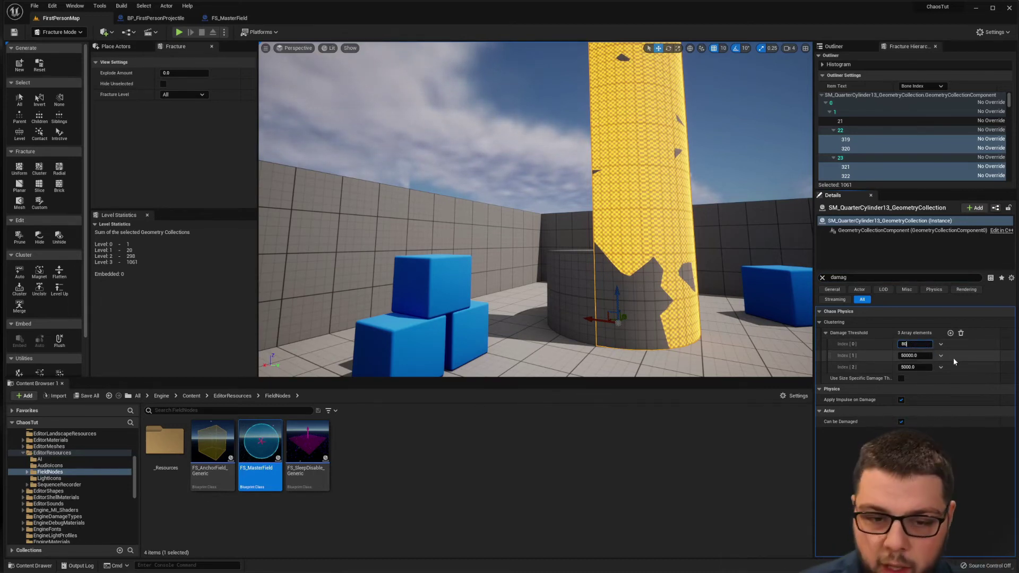
{"action": "type", "text": "800000"}
{"action": "left_click", "coordinate": [917, 355]}
{"action": "type", "text": "100"}
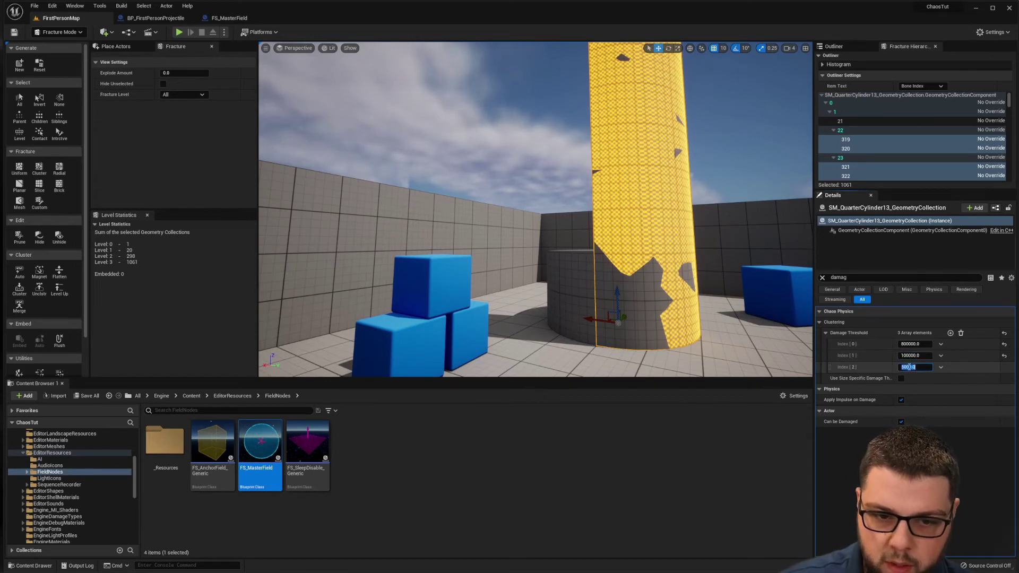
{"action": "type", "text": "9"}
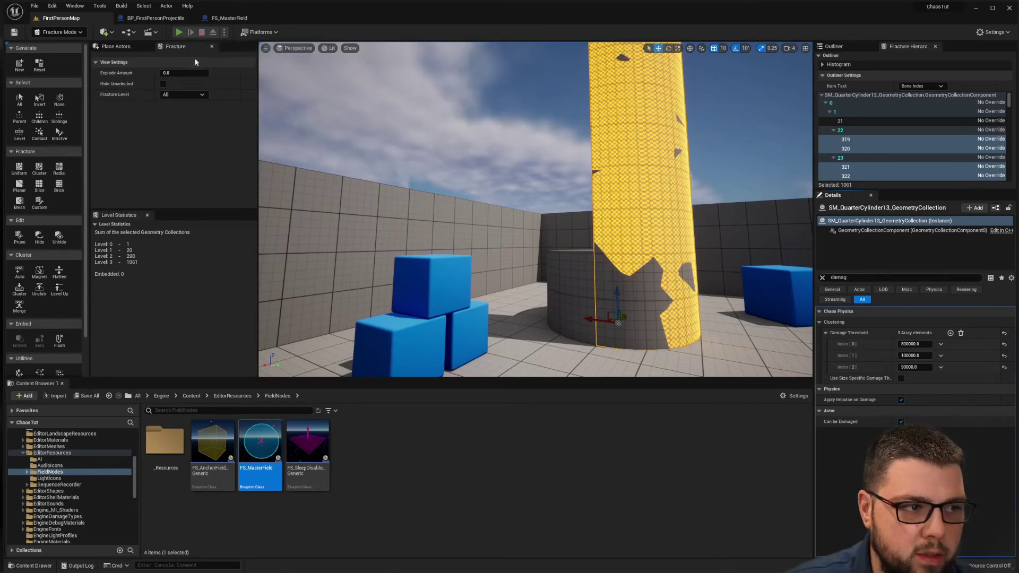
Play-test the level, walk toward the pillar to check how it holds up, and end the session
{"action": "left_click", "coordinate": [179, 33]}
{"action": "key", "text": "w"}
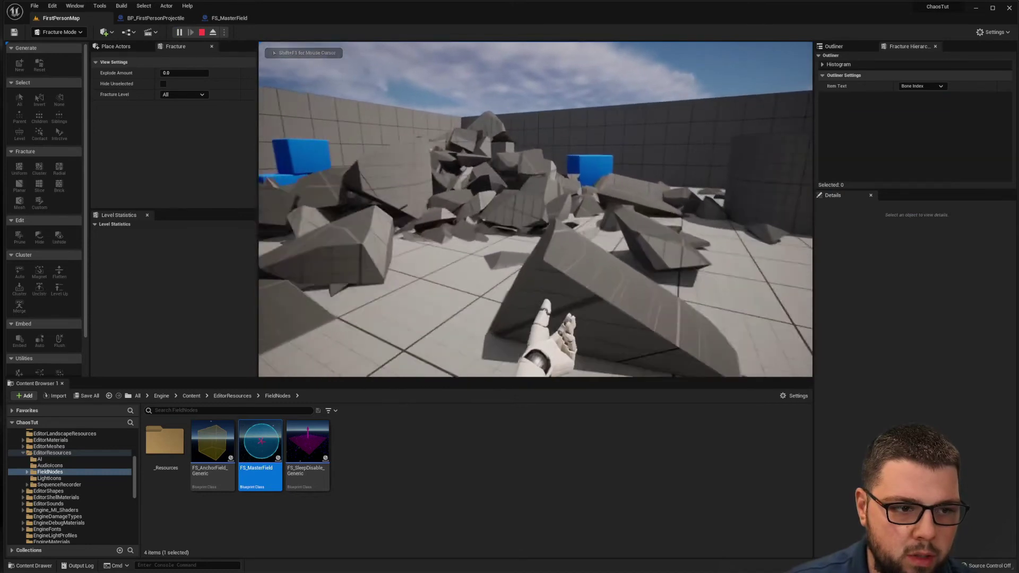
{"action": "key", "text": "Escape"}
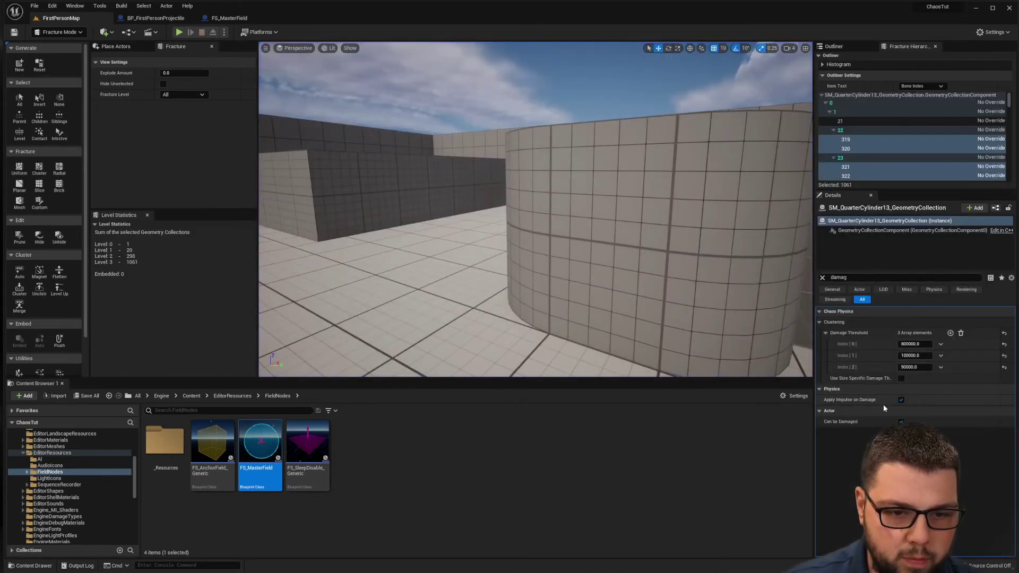
Add a fourth Damage Threshold element to the pillar and set indices 0 to 3 to 900000, 700000, 500000 and 200000
{"action": "left_click", "coordinate": [927, 349]}
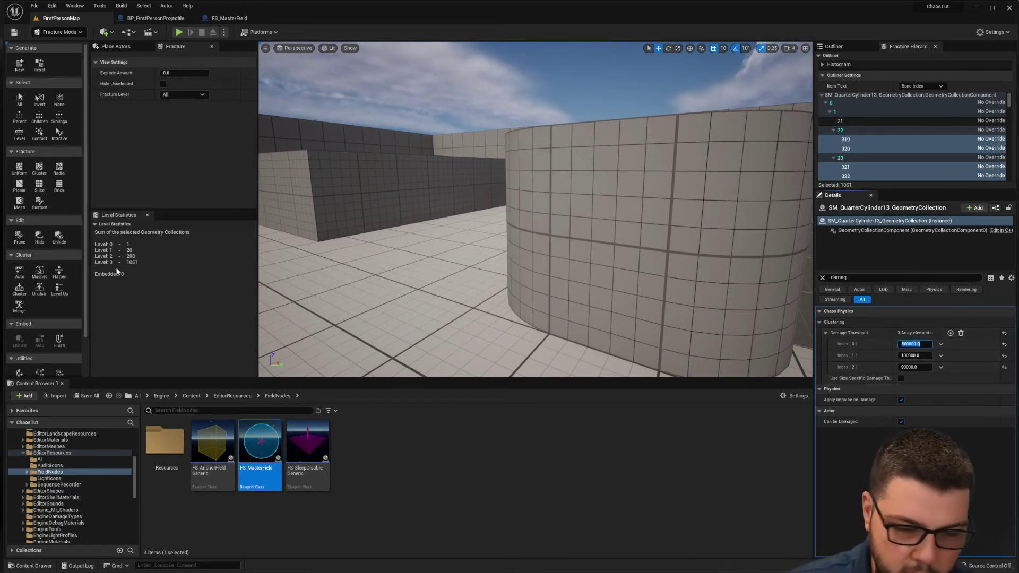
{"action": "left_click", "coordinate": [950, 333]}
{"action": "left_click", "coordinate": [916, 378]}
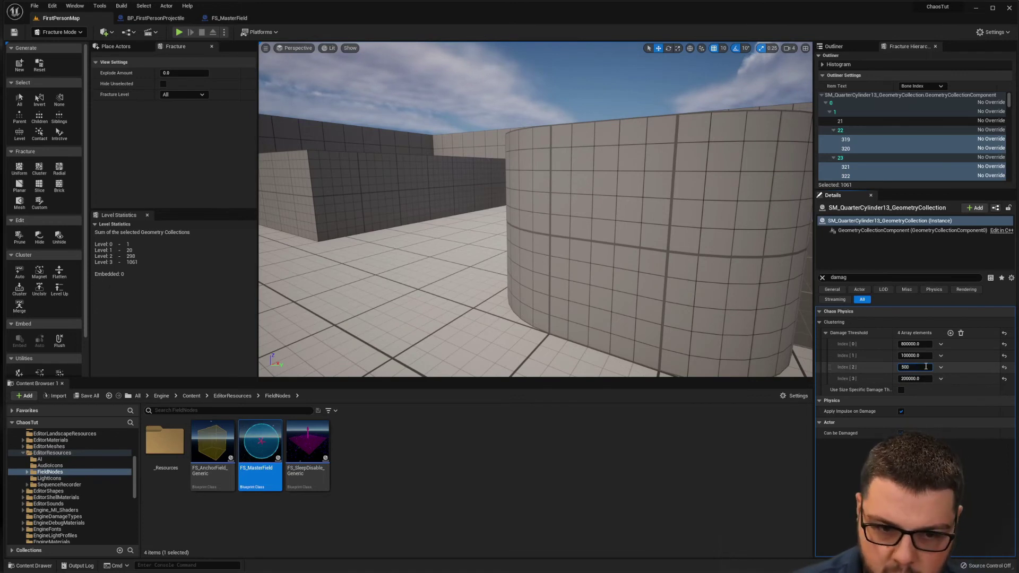
{"action": "key", "text": "shift+Tab"}
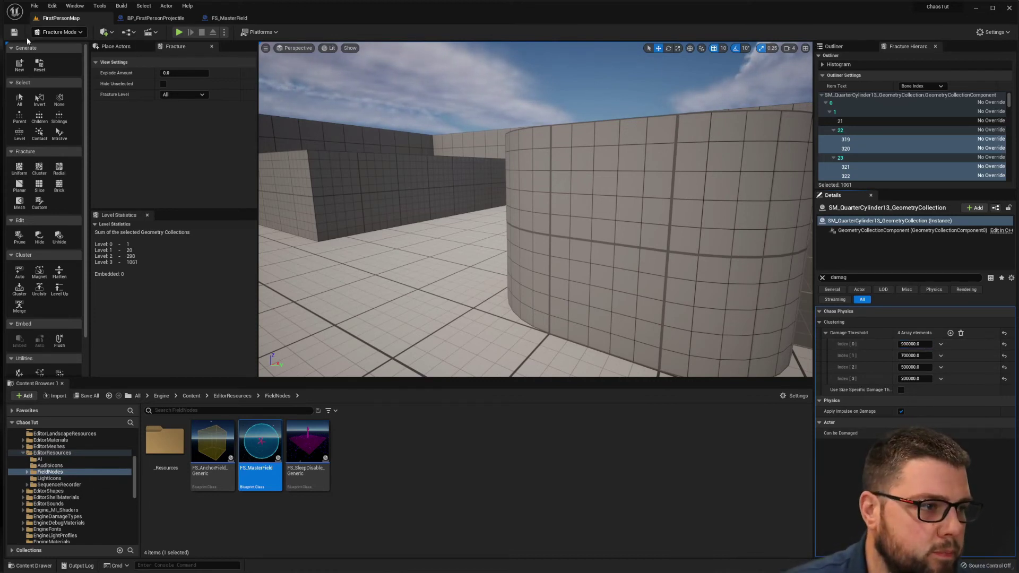
Play-test the four-level damage thresholds by collecting the rifle, approaching the pillar and shooting, and end the session
{"action": "left_click", "coordinate": [179, 33]}
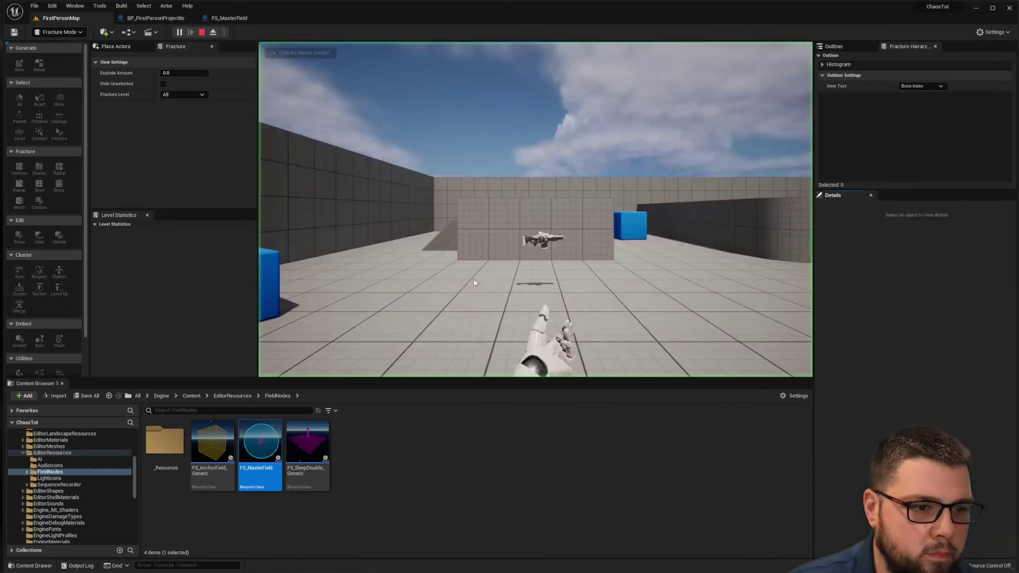
{"action": "key", "text": "w"}
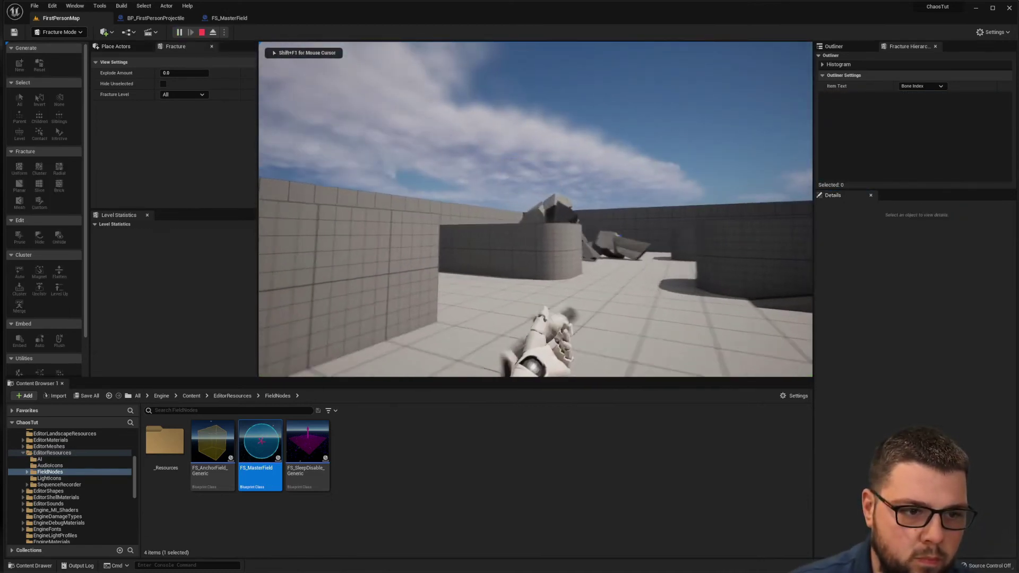
{"action": "key", "text": "w"}
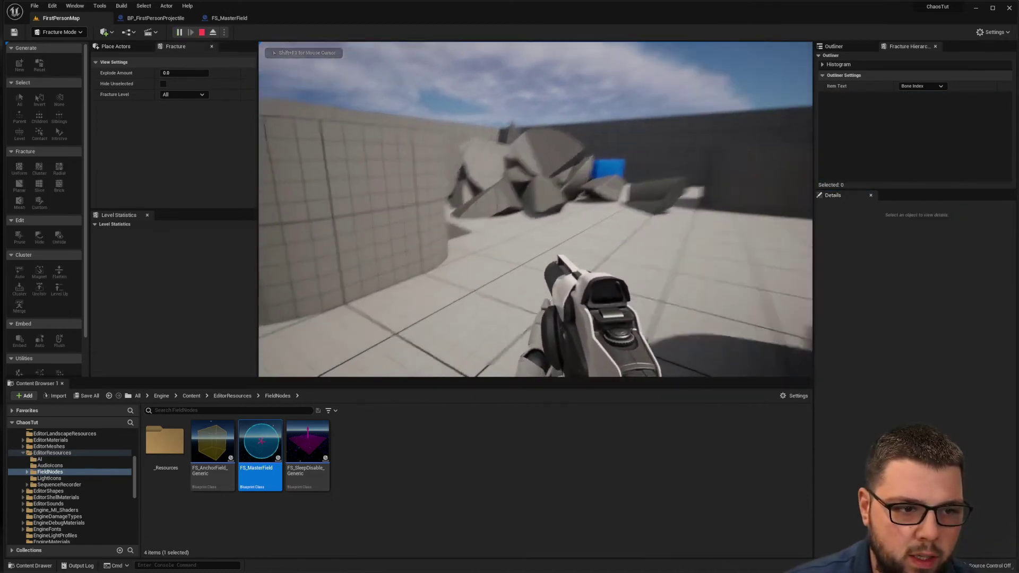
{"action": "left_click", "coordinate": [536, 210]}
{"action": "key", "text": "w"}
{"action": "key", "text": "Escape"}
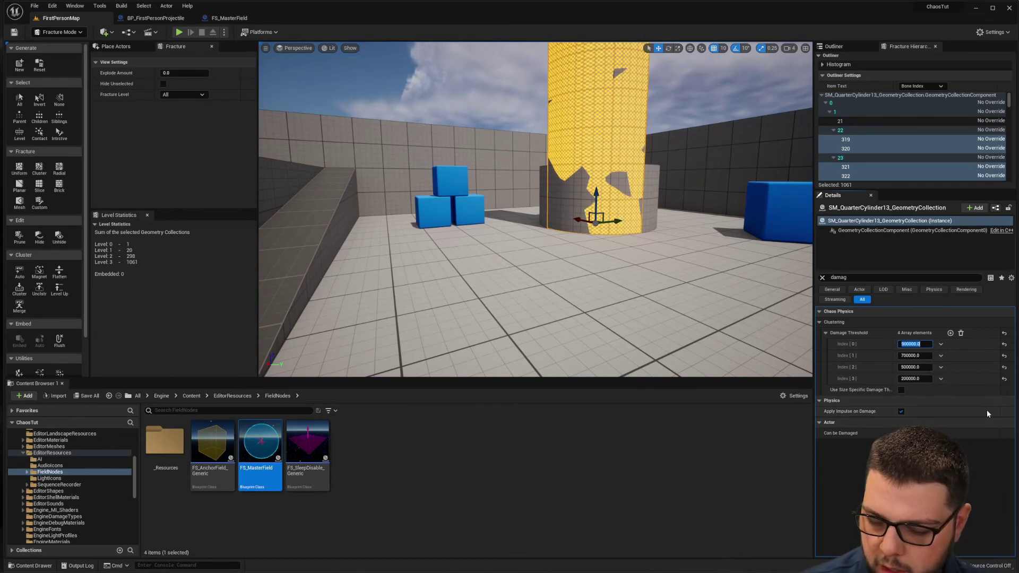
Set the pillar's Damage Threshold at index 0 to 1500000
{"action": "key", "text": "Left"}
{"action": "key", "text": "Delete"}
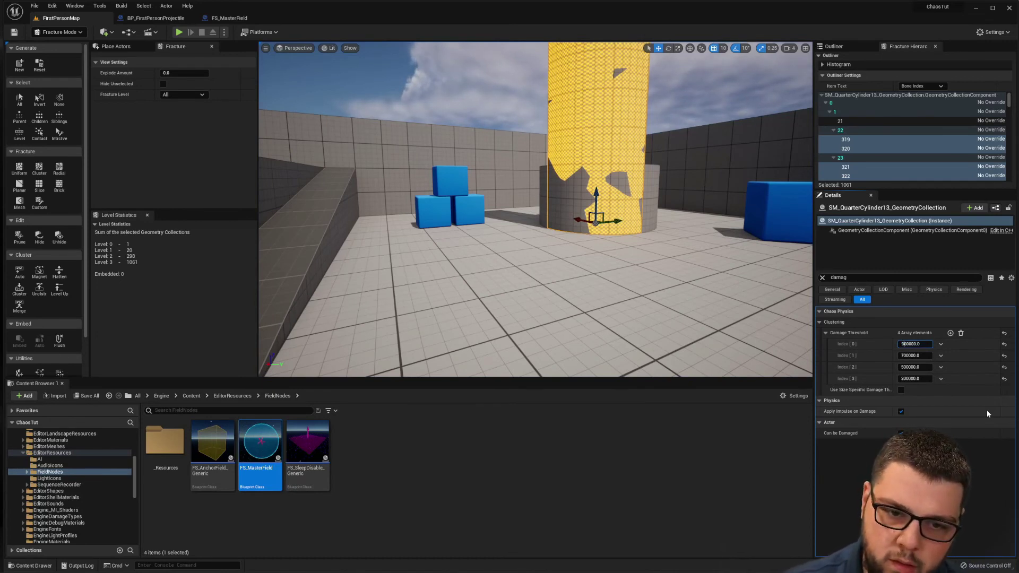
{"action": "type", "text": "15"}
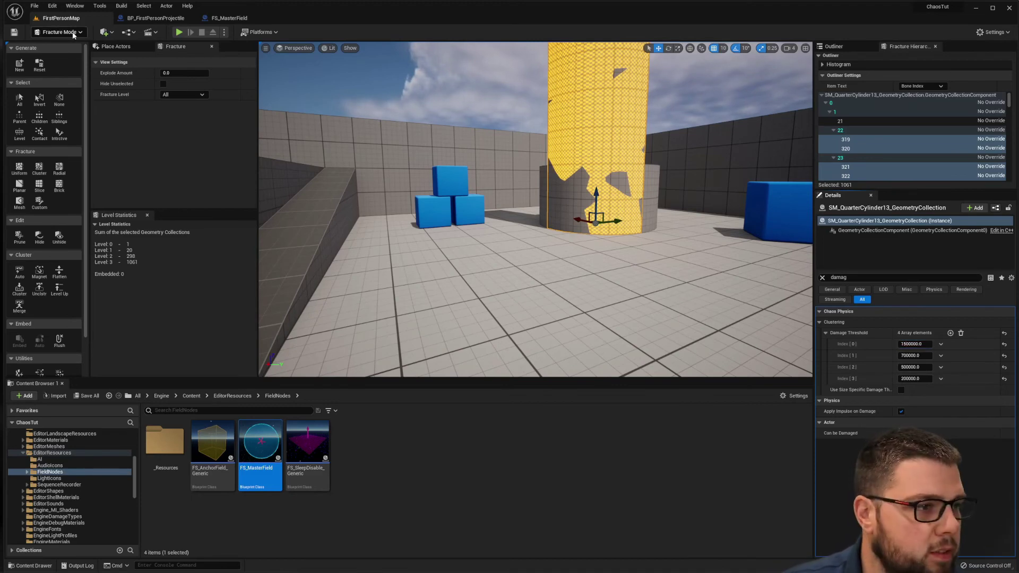
Play-test the raised index 0 threshold by collecting the rifle, watching the pillar and shooting its pieces, and end the session
{"action": "left_click", "coordinate": [179, 32]}
{"action": "key", "text": "a"}
{"action": "key", "text": "w"}
{"action": "key", "text": "d"}
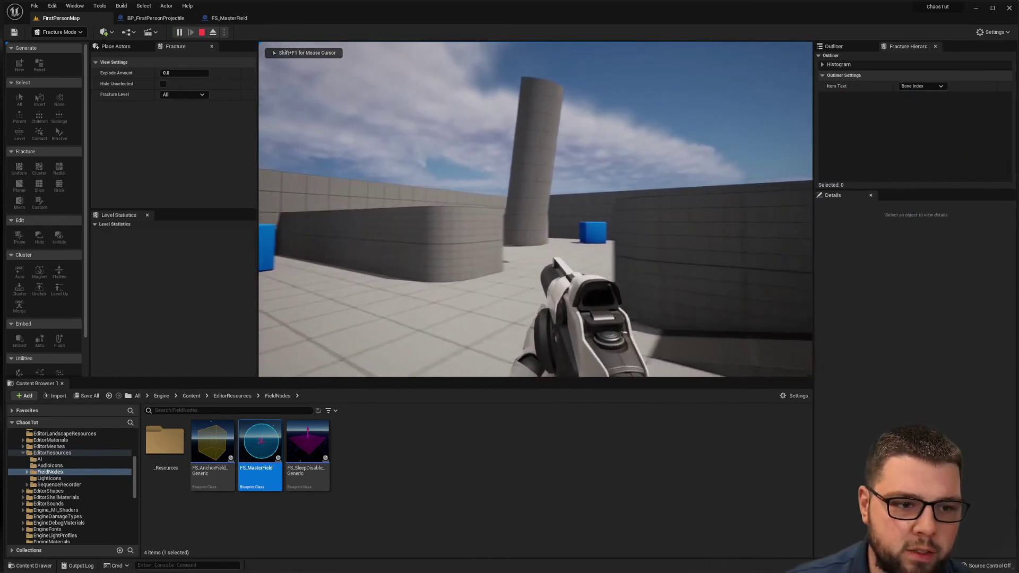
{"action": "key", "text": "a"}
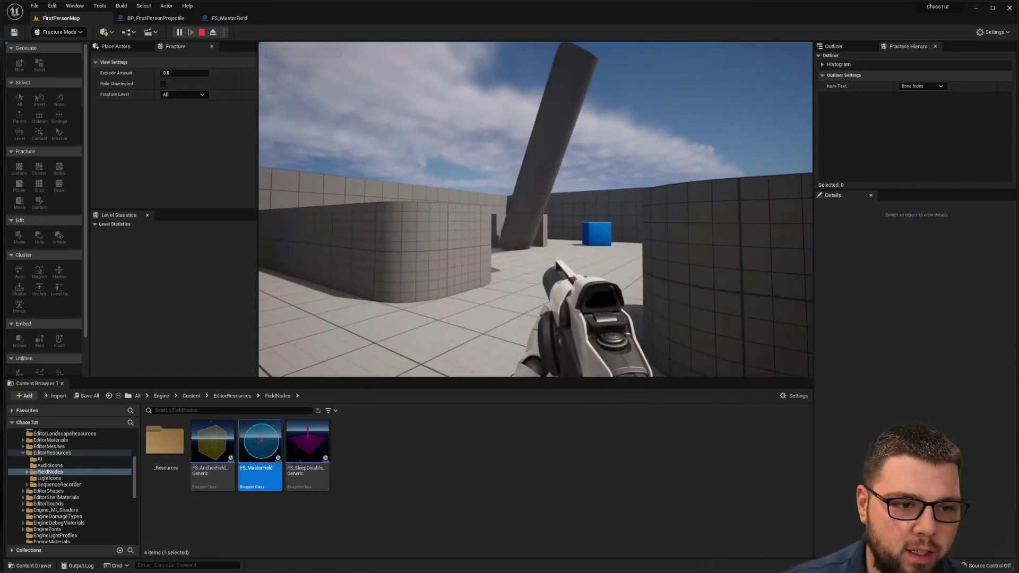
{"action": "key", "text": "w"}
{"action": "key", "text": "w"}
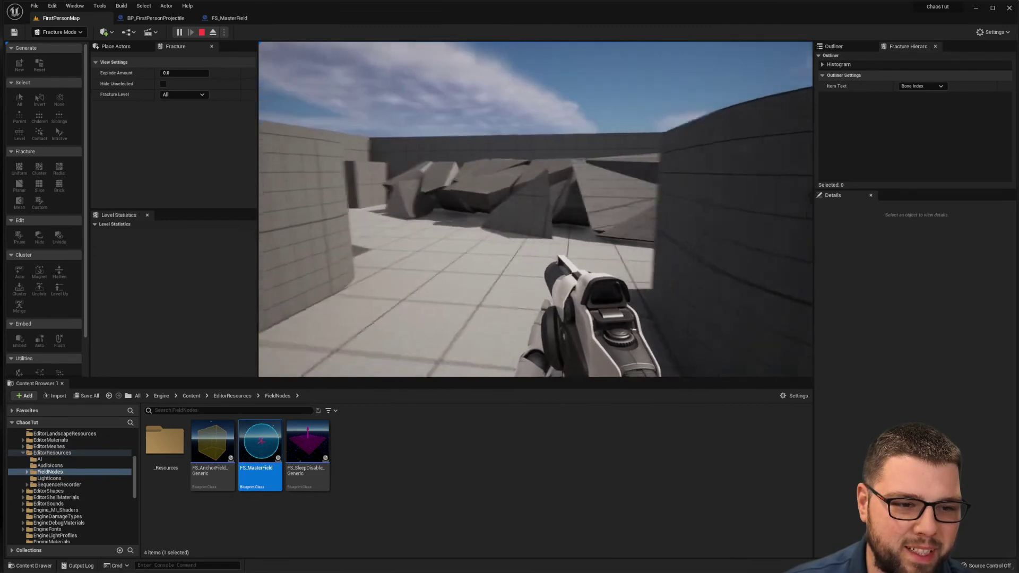
{"action": "left_click", "coordinate": [535, 209]}
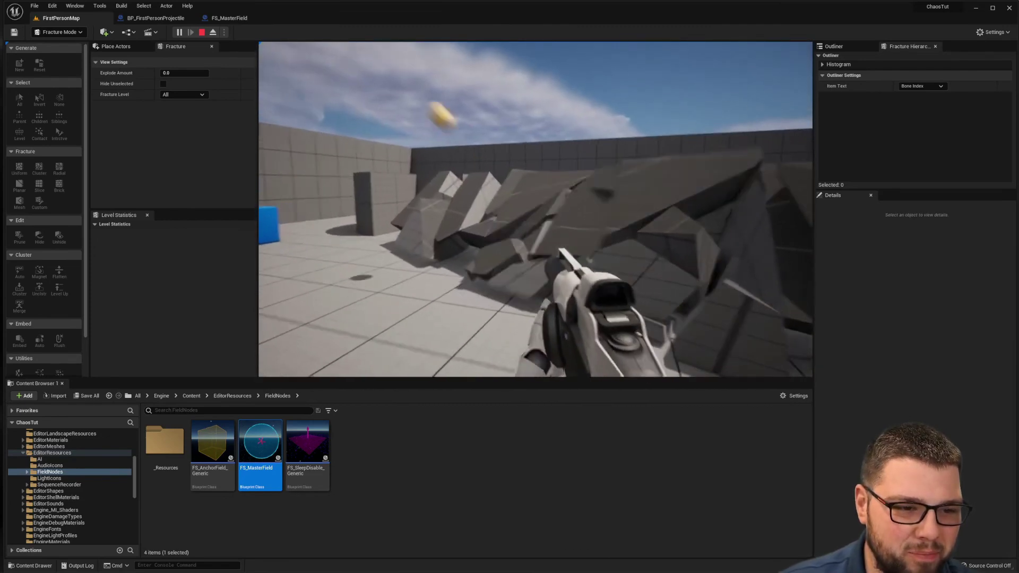
{"action": "key", "text": "Escape"}
Delete the short quarter-cylinder meshes that surround the base of the tall pillar
{"action": "key", "text": "w"}
{"action": "right_click_drag", "start_coordinate": [586, 253], "coordinate": [536, 253]}
{"action": "key", "text": "s"}
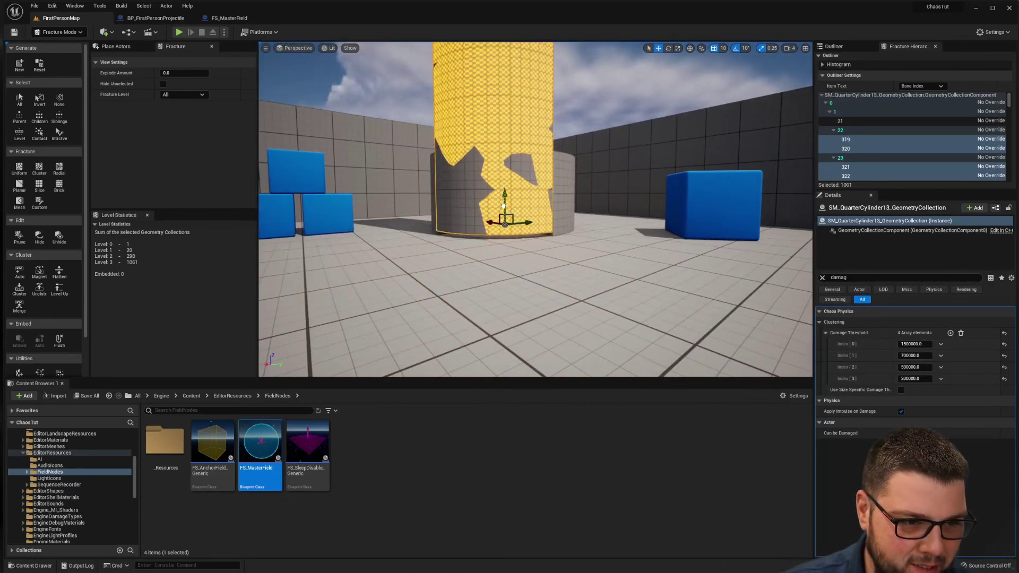
{"action": "right_click_drag", "start_coordinate": [584, 230], "coordinate": [624, 224]}
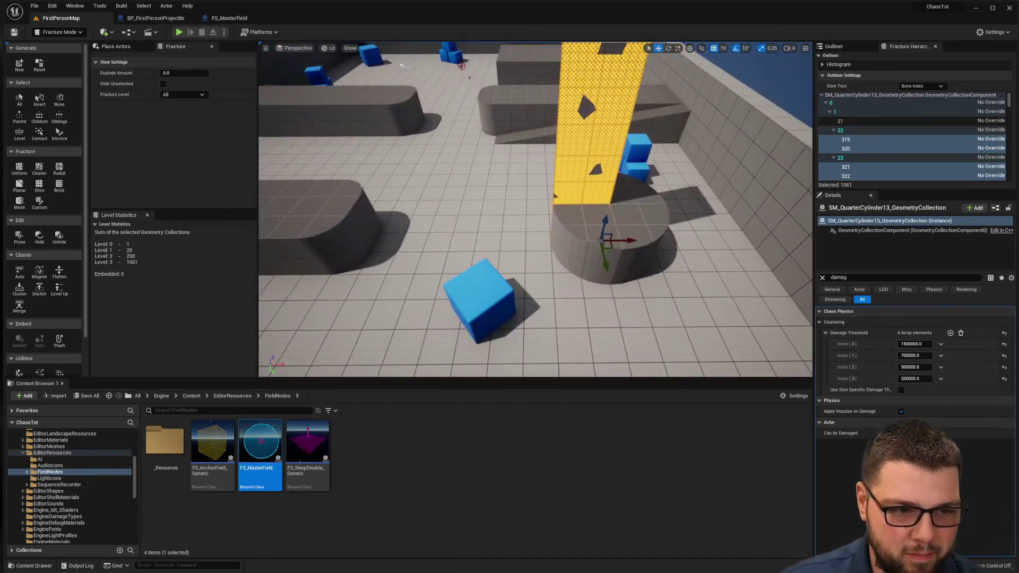
{"action": "left_click", "coordinate": [583, 232]}
{"action": "key", "text": "Delete"}
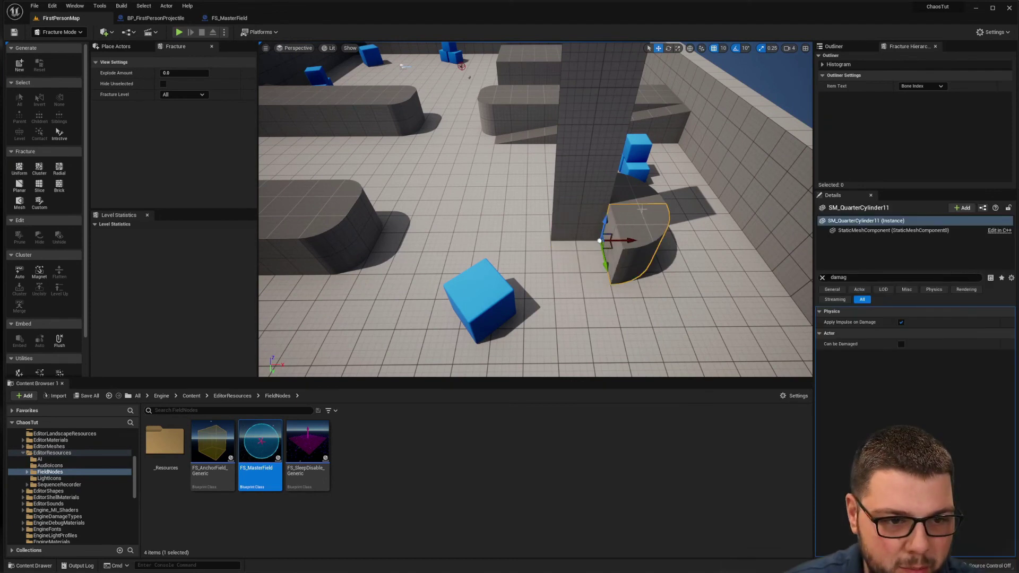
{"action": "left_click", "coordinate": [637, 205]}
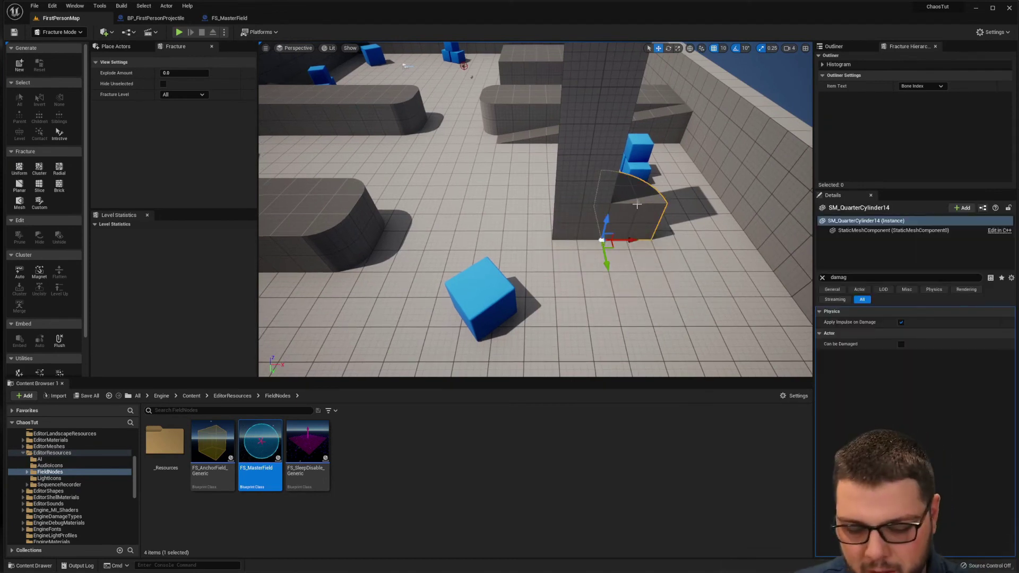
{"action": "key", "text": "Delete"}
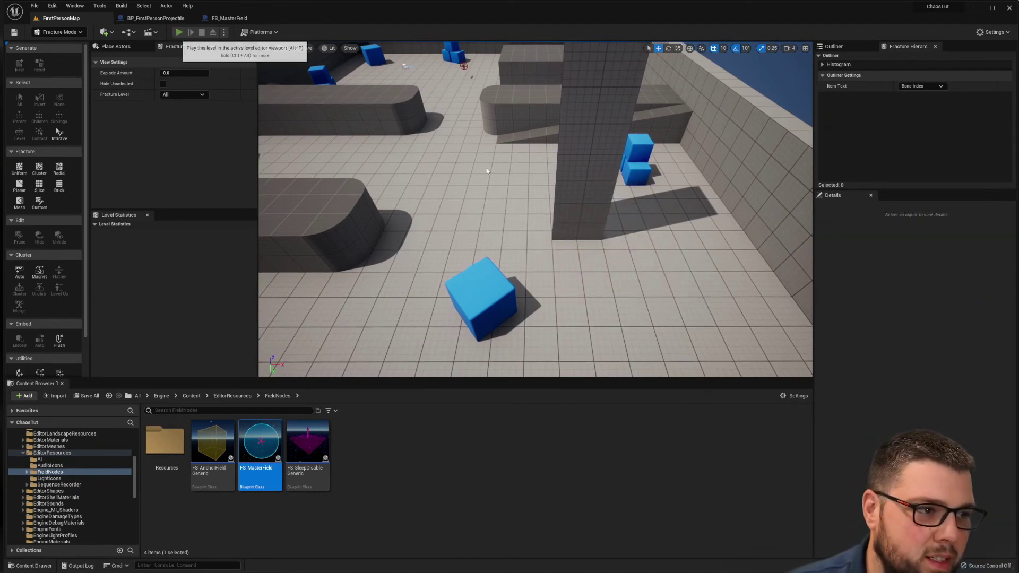
Play-test the freestanding pillar by collecting the rifle, shooting the pillar and moving around it to watch it break
{"action": "left_click", "coordinate": [179, 33]}
{"action": "key", "text": "w"}
{"action": "key", "text": "w"}
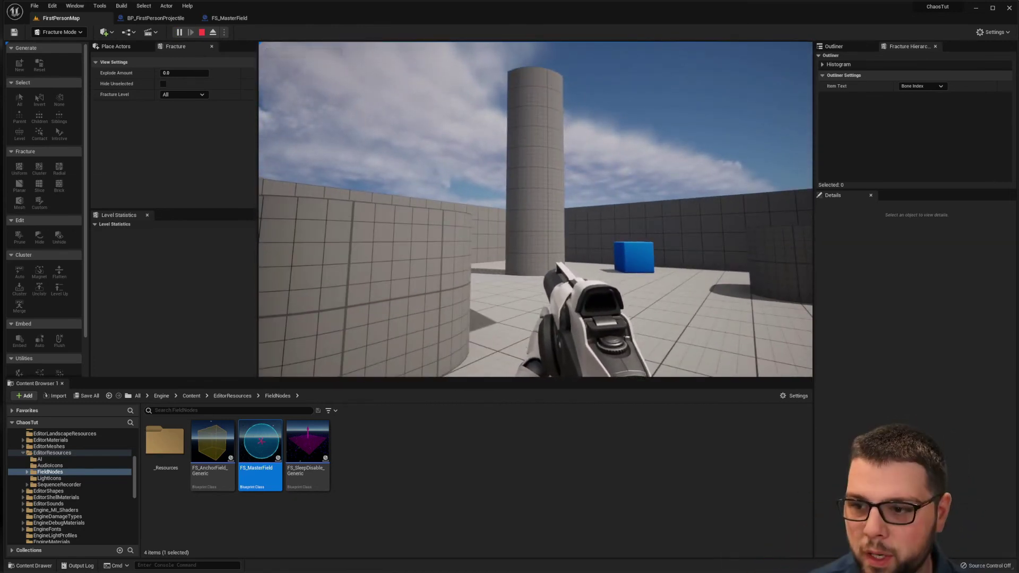
{"action": "key", "text": "w"}
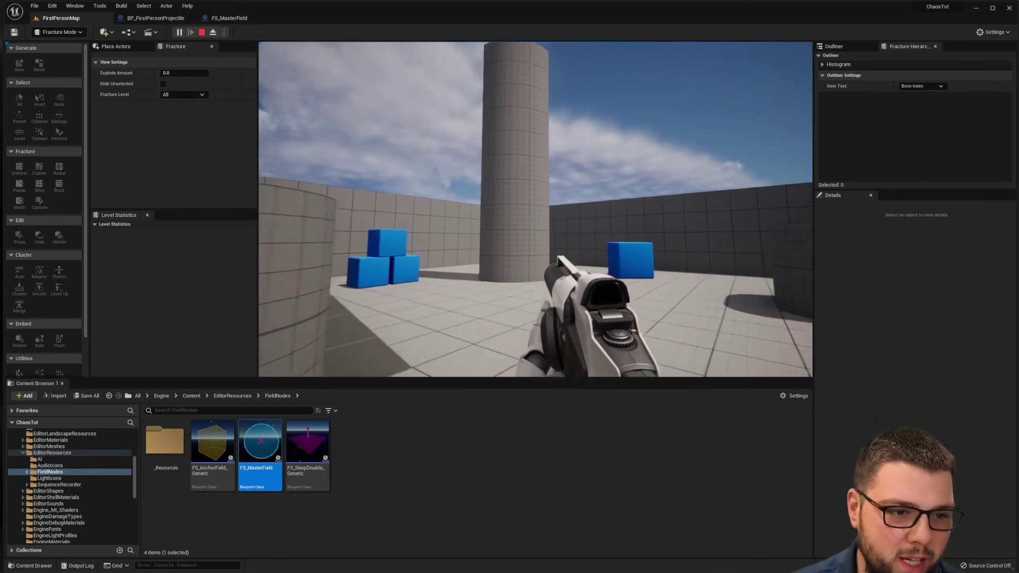
{"action": "key", "text": "w"}
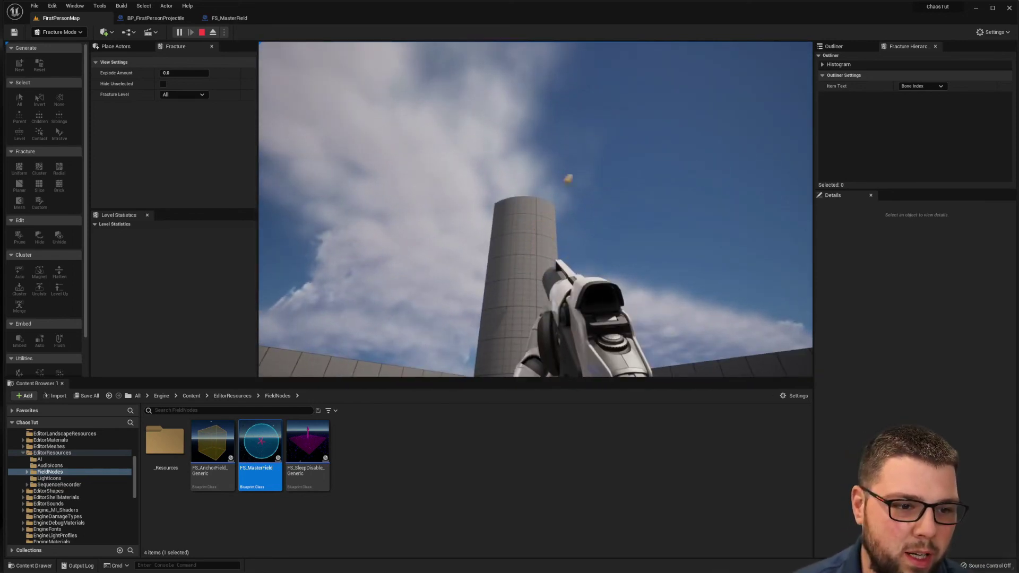
{"action": "mouse_move", "coordinate": [535, 212]}
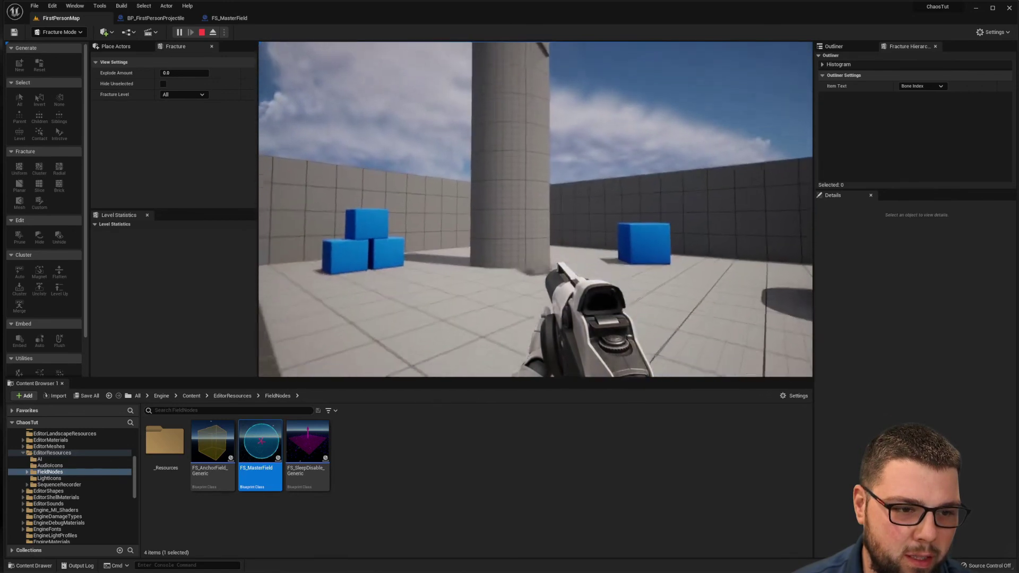
{"action": "left_click", "coordinate": [535, 212]}
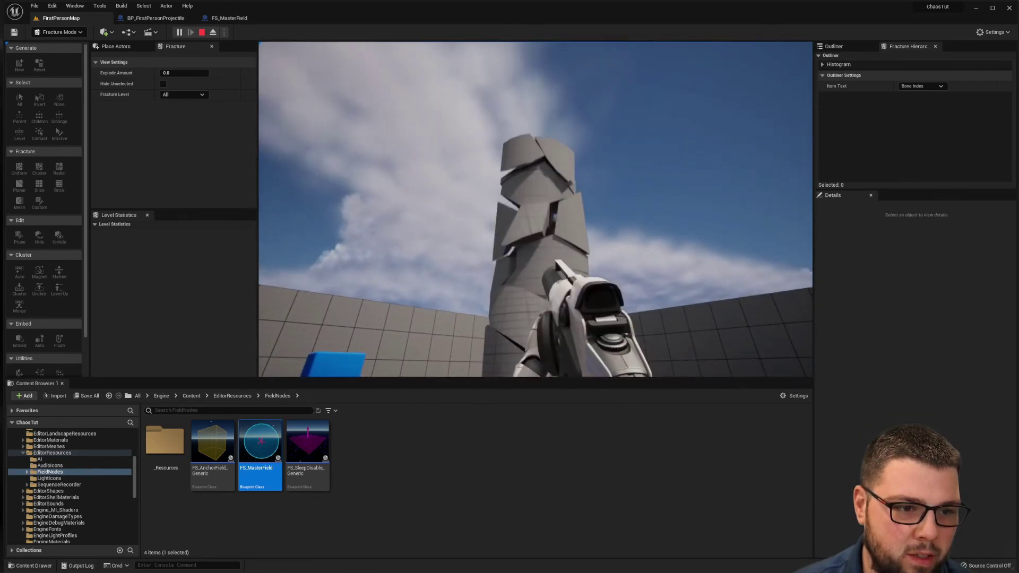
{"action": "key", "text": "a"}
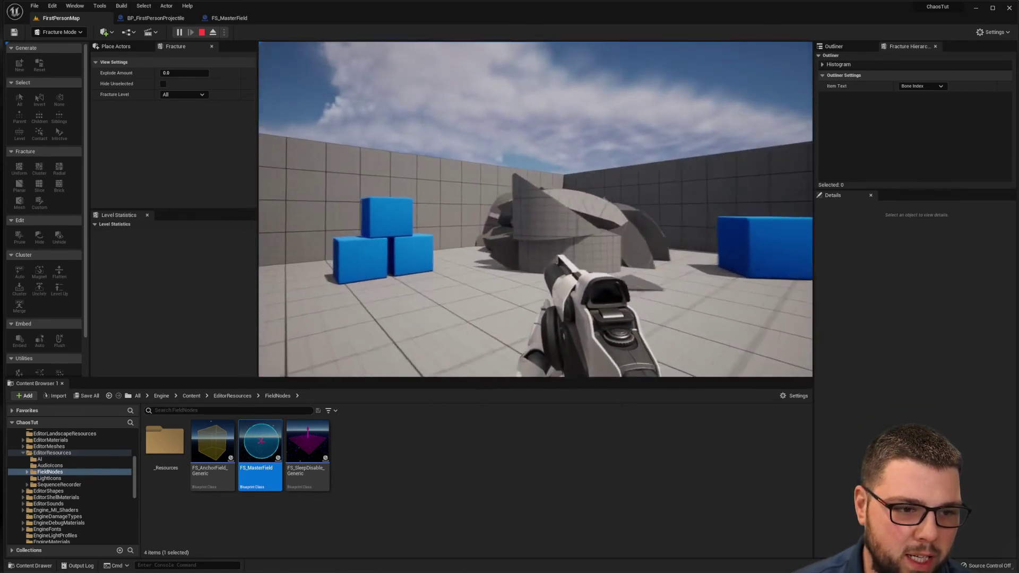
{"action": "key", "text": "a"}
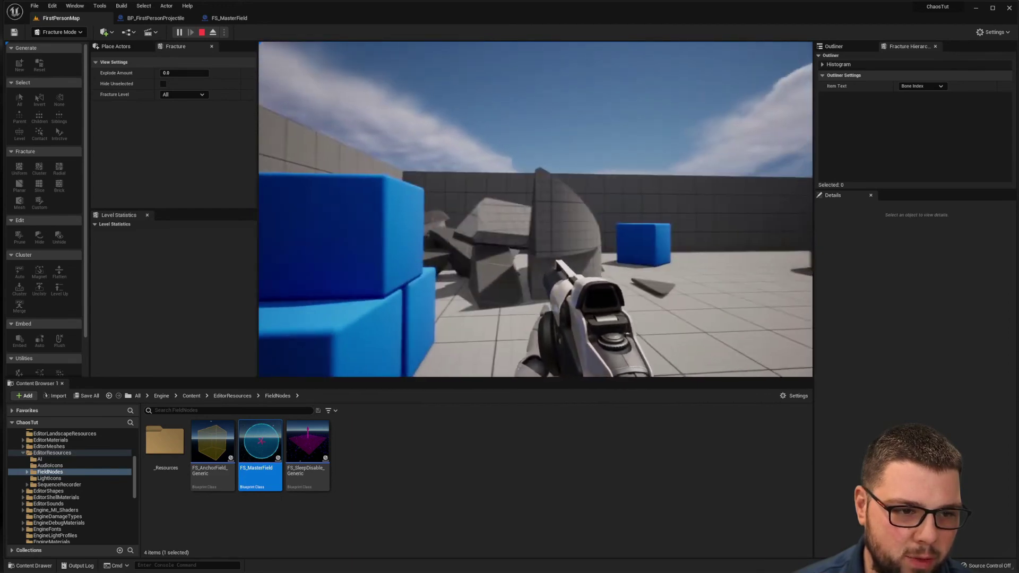
Shoot the fallen pillar pieces repeatedly and back away to examine how the debris breaks into smaller chunks
{"action": "left_click", "coordinate": [535, 212]}
{"action": "left_click", "coordinate": [535, 212]}
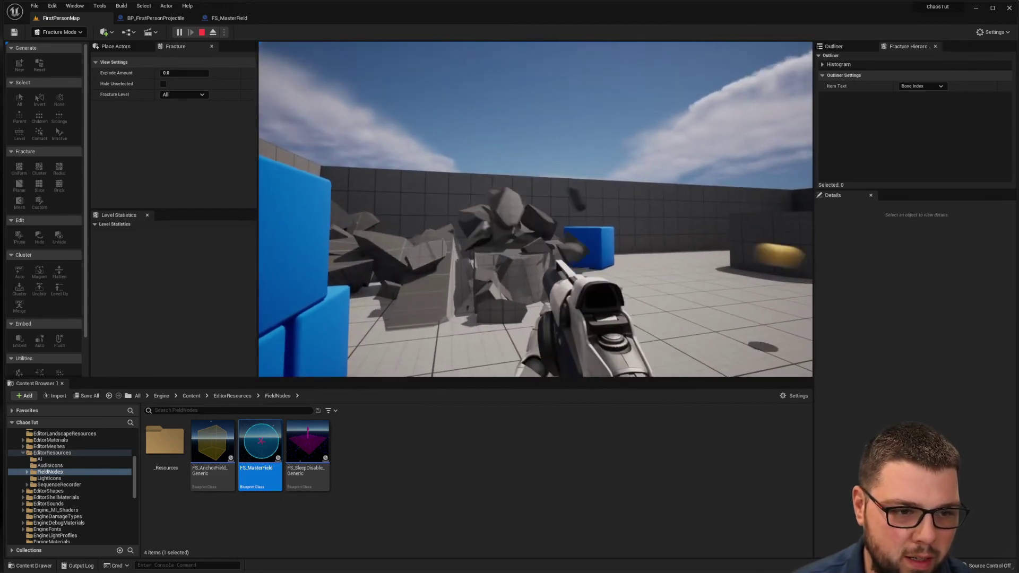
{"action": "left_click", "coordinate": [535, 212]}
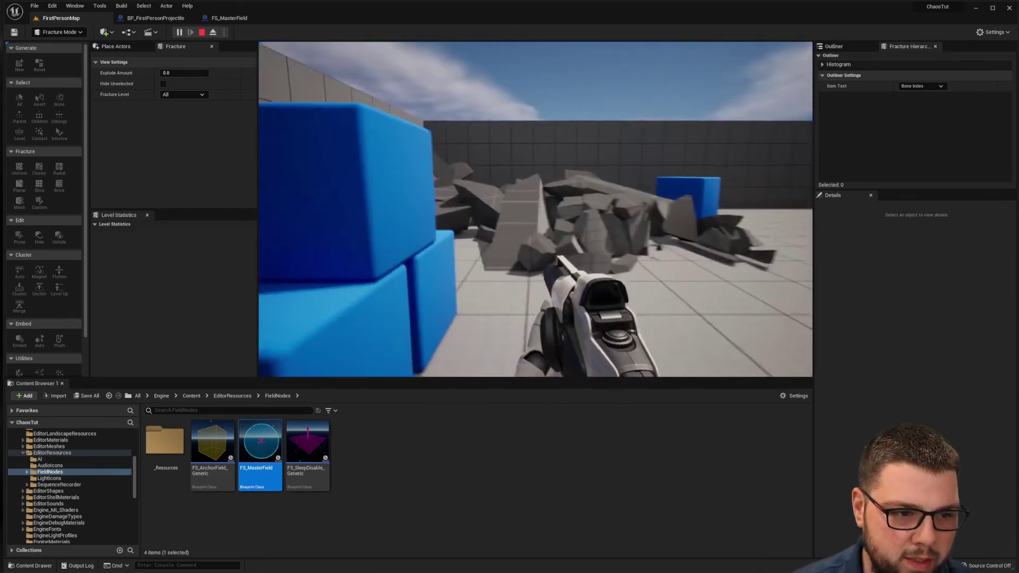
{"action": "left_click", "coordinate": [535, 213]}
{"action": "key", "text": "s"}
{"action": "key", "text": "s"}
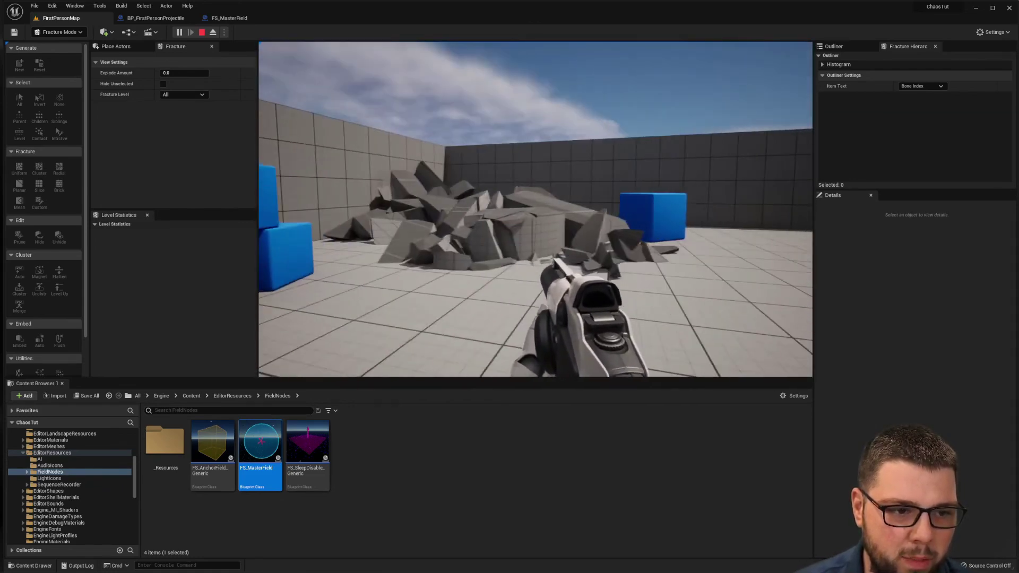
{"action": "key", "text": "w"}
{"action": "key", "text": "s"}
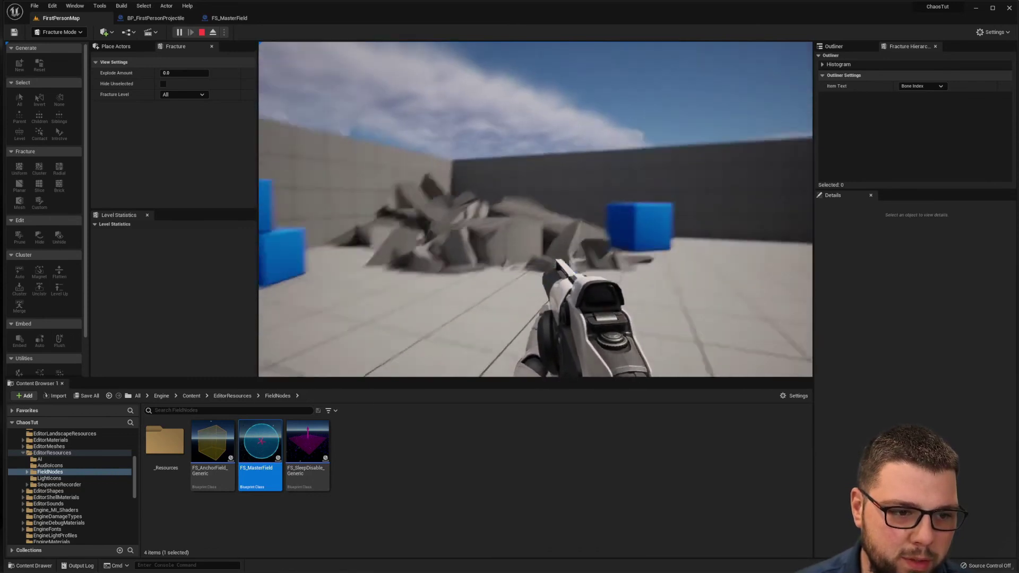